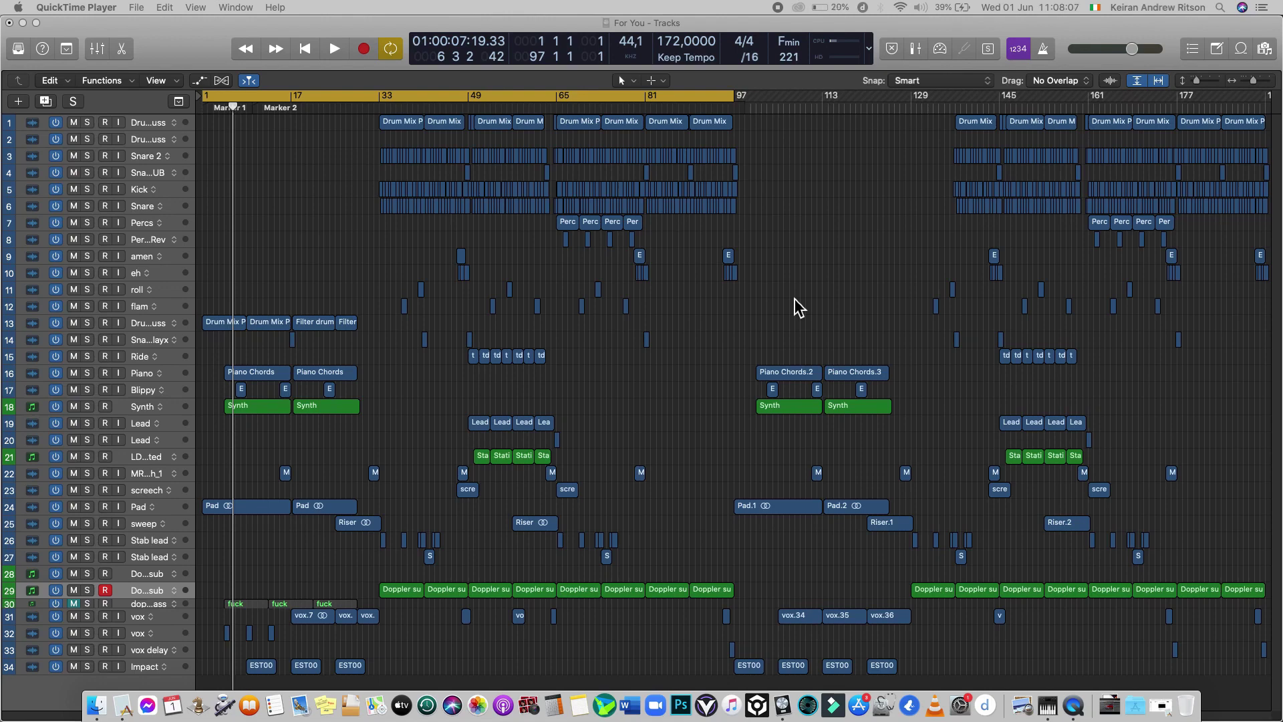
- Examine the upper tracks of the For You arrangement at full track height and return to the overview fitting all tracks
left_click(814, 294)
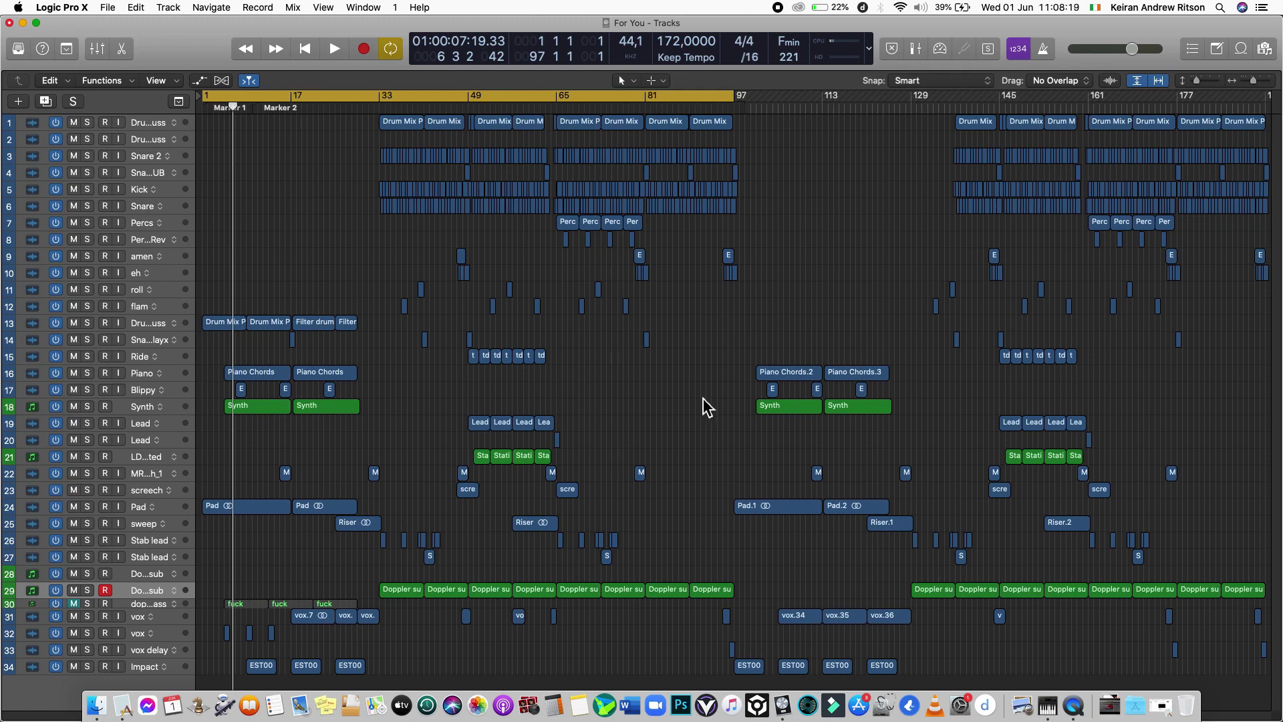
left_click(1140, 83)
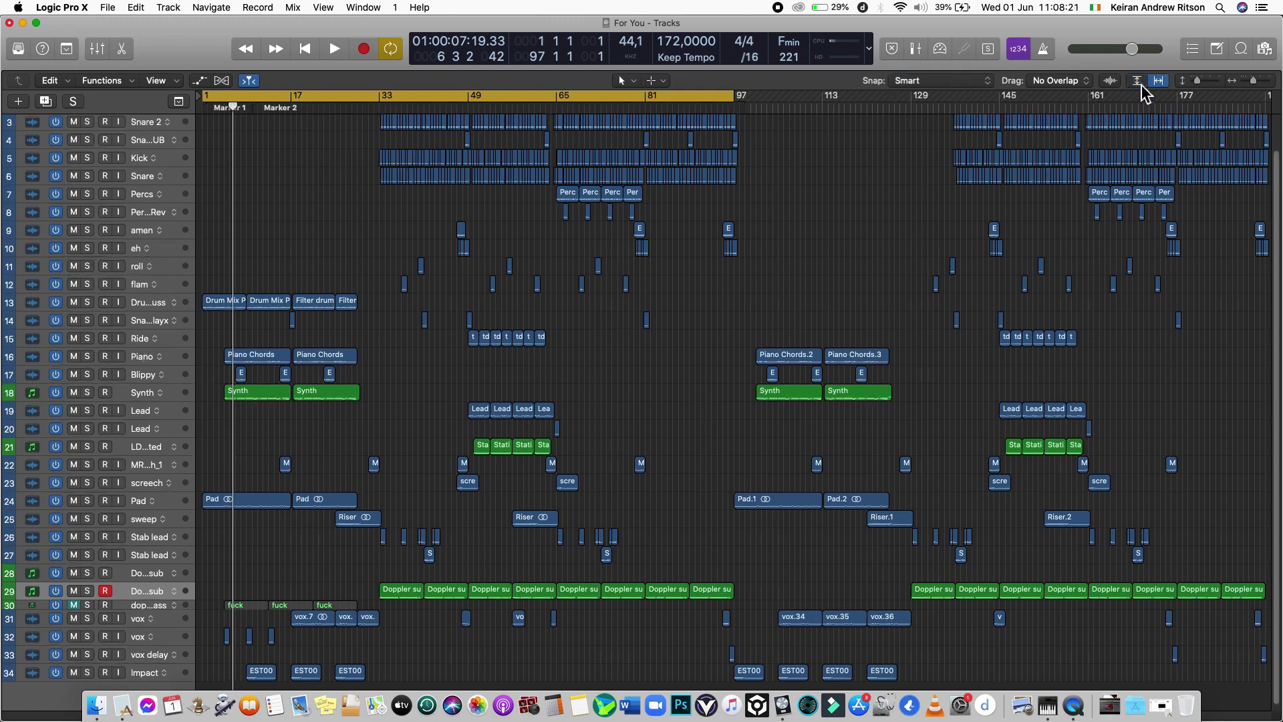
scroll(925, 307, "up", 10)
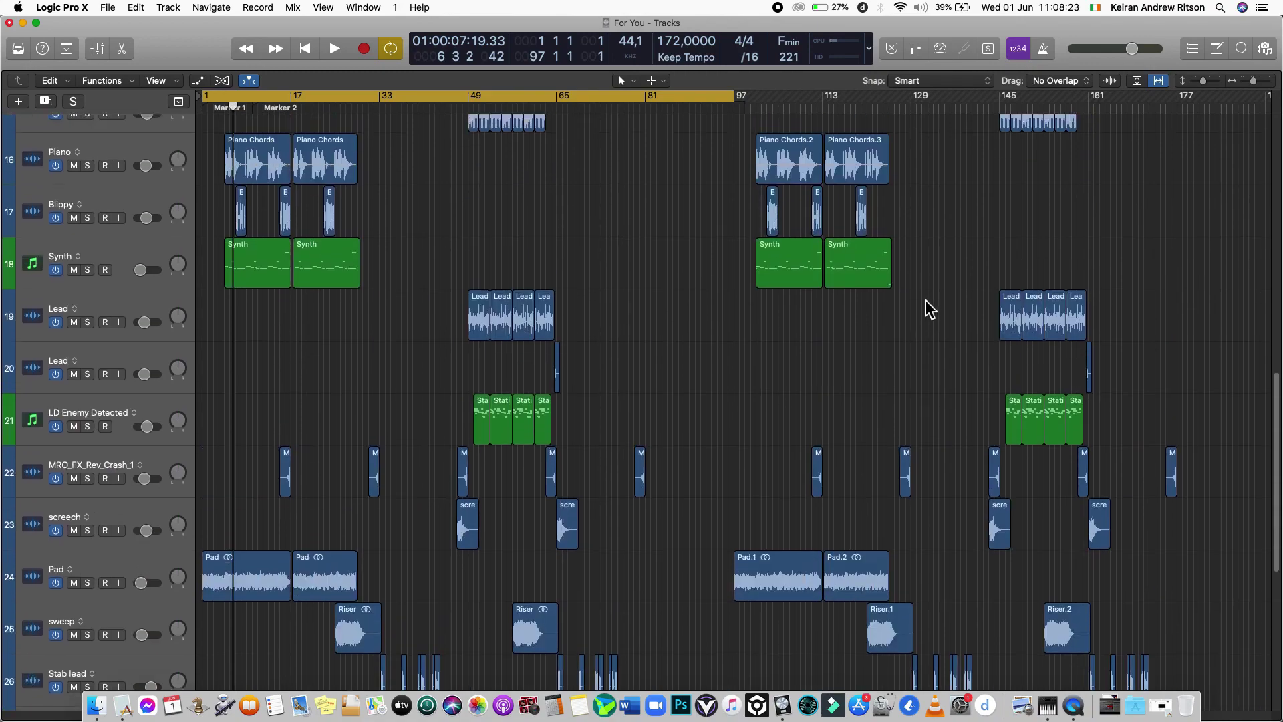
scroll(924, 307, "up", 8)
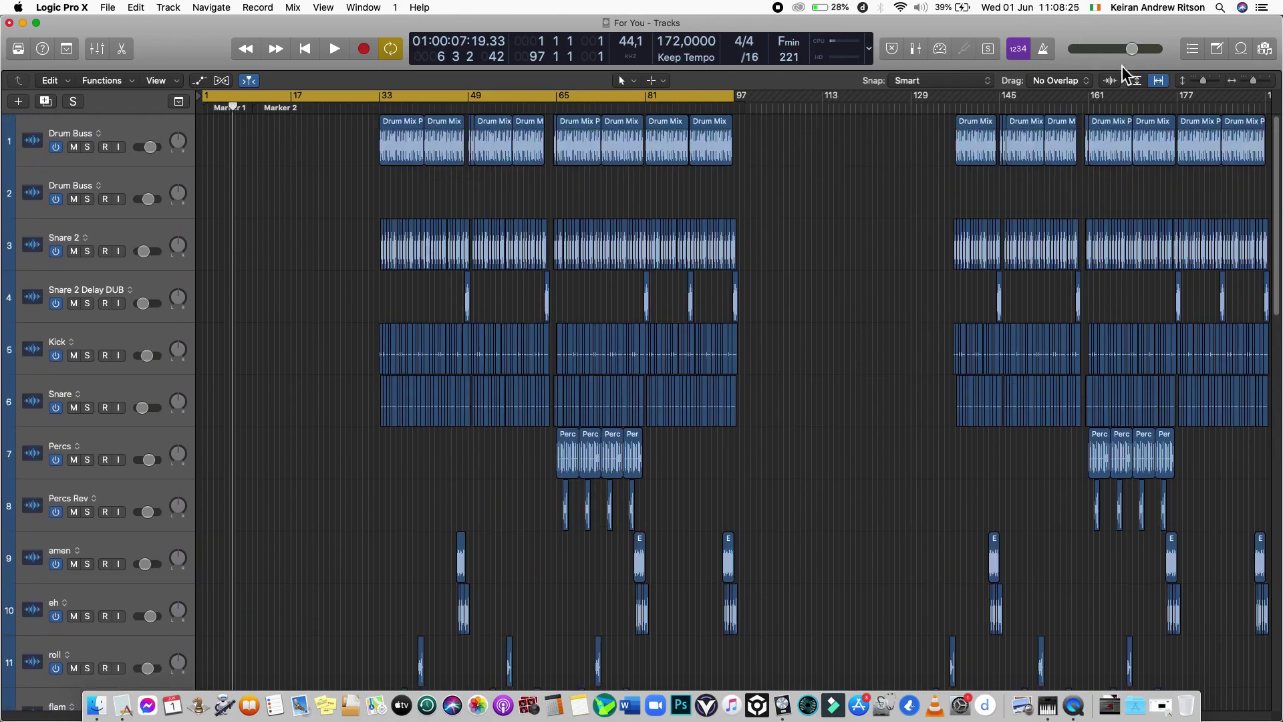
left_click(1136, 81)
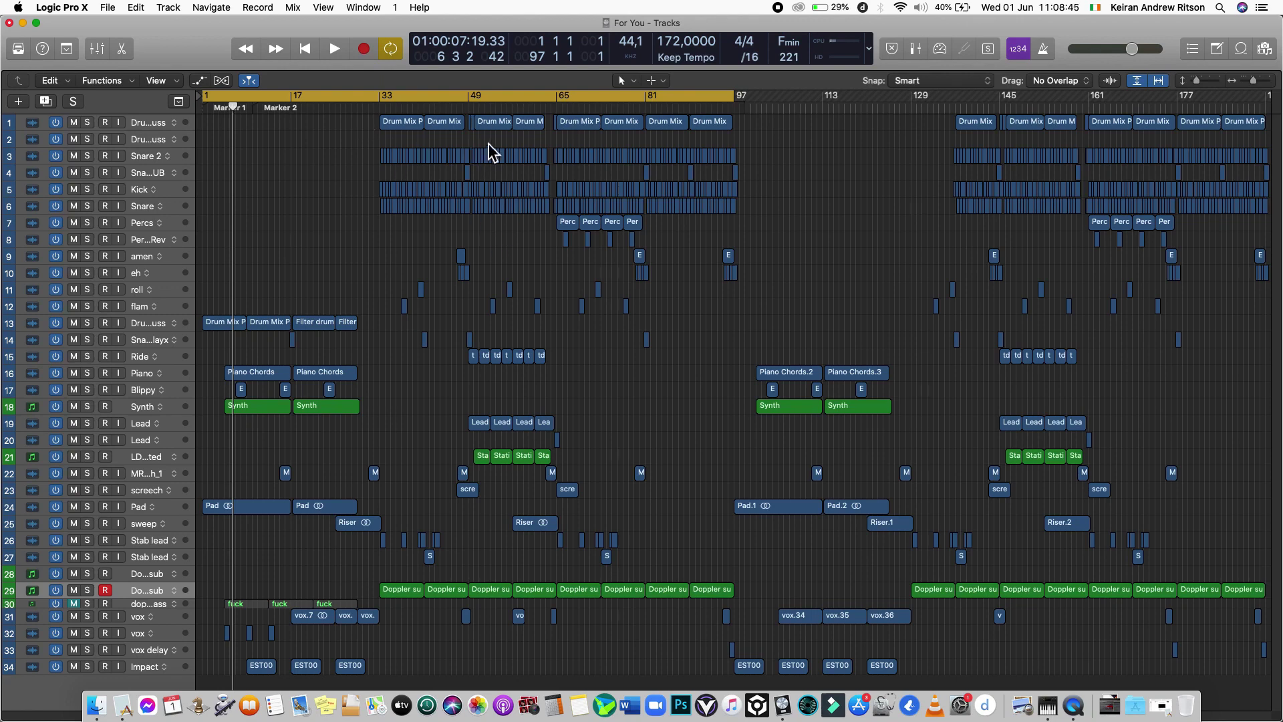
- Select the Snare and Snare 2 tracks' regions and a Doppler sub region to inspect the drum and bass parts
left_click(421, 157)
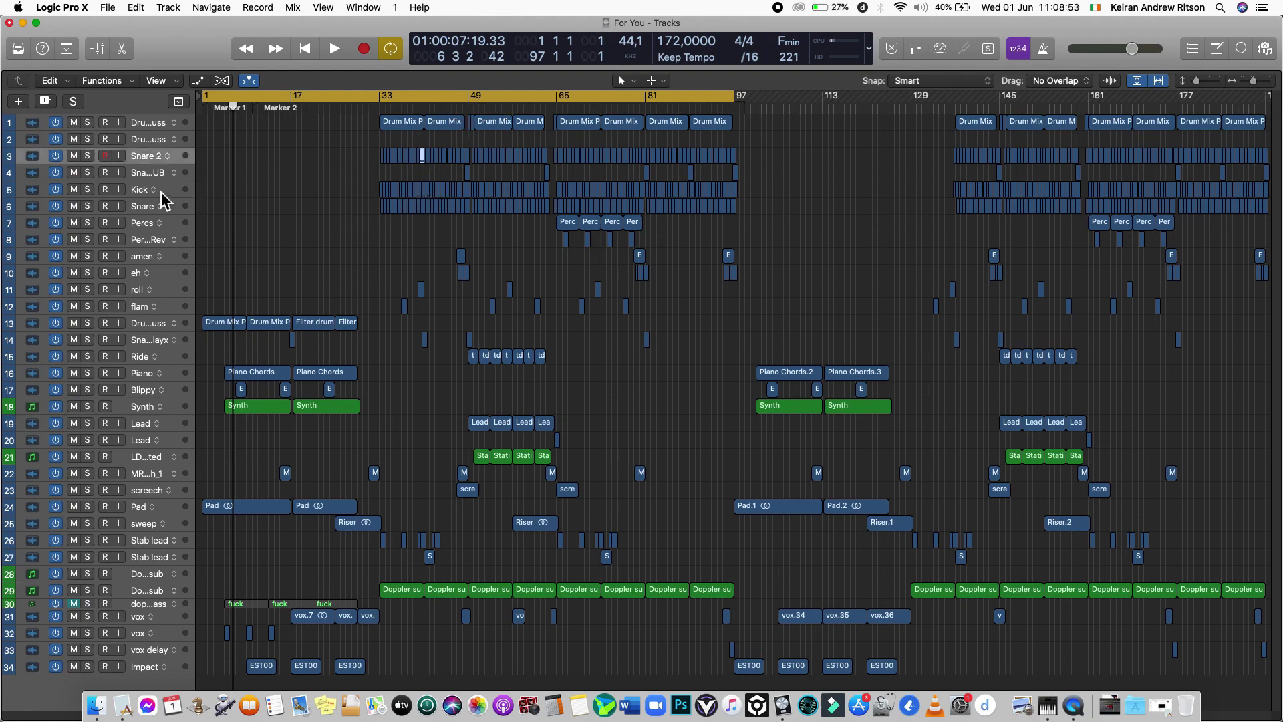
left_click(150, 213)
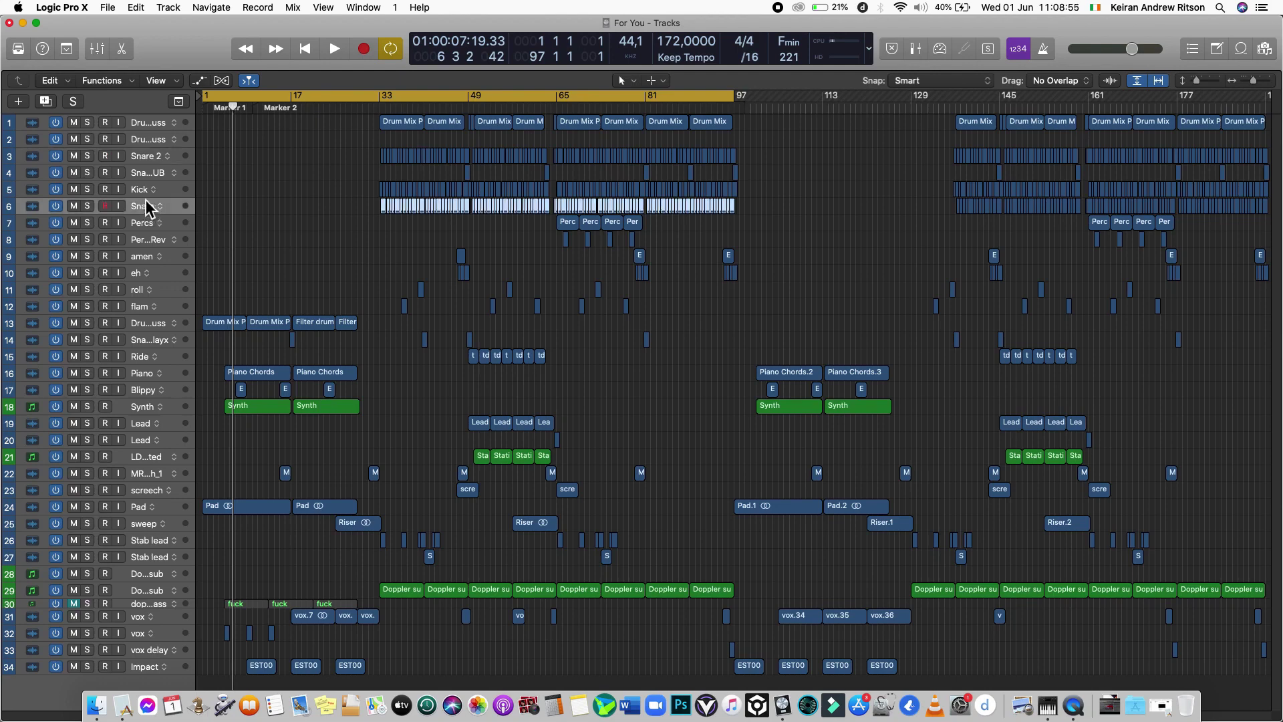
left_click(151, 163)
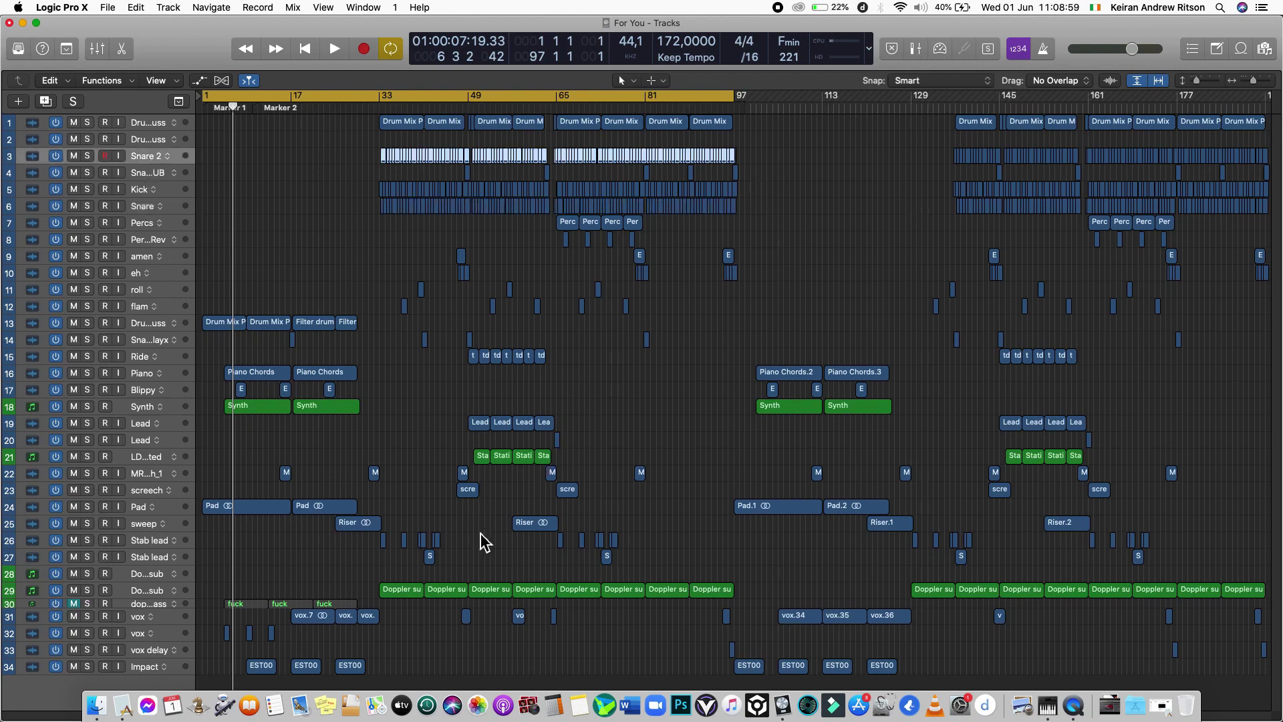
left_click(503, 592)
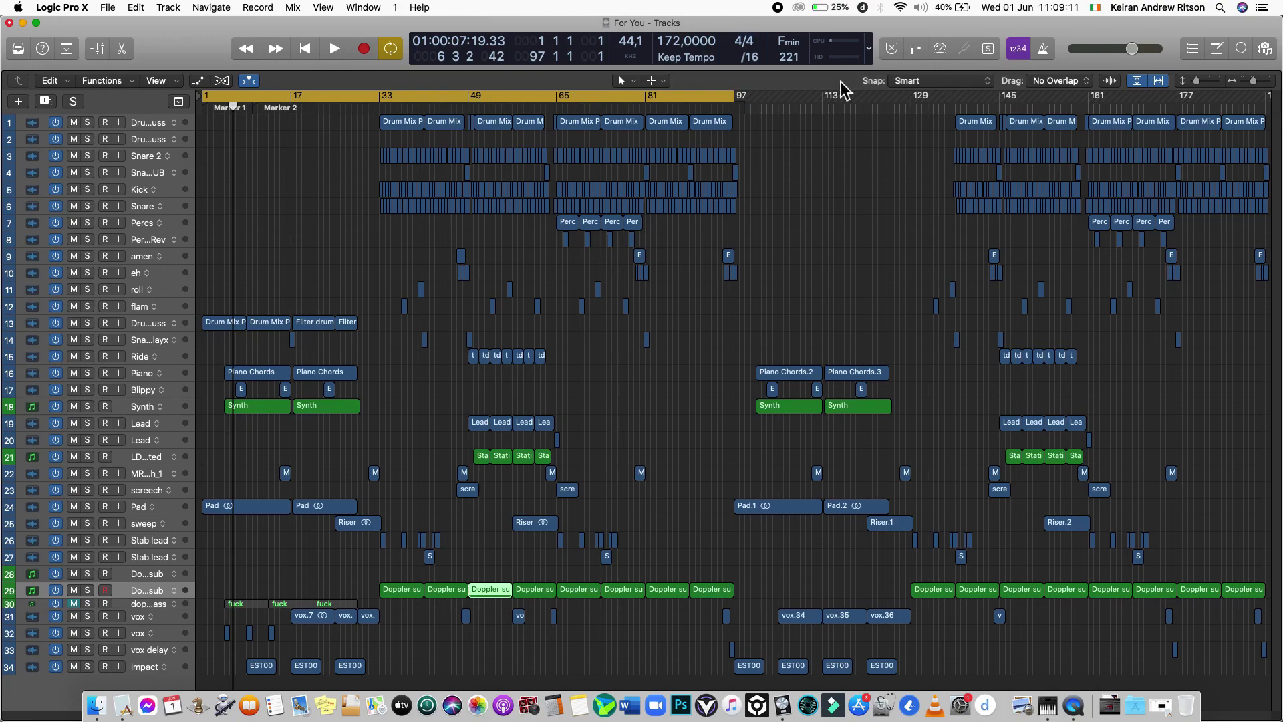
- Inspect the track lanes from Doppler sub up to Percs at full height and refit all tracks vertically
left_click(1137, 80)
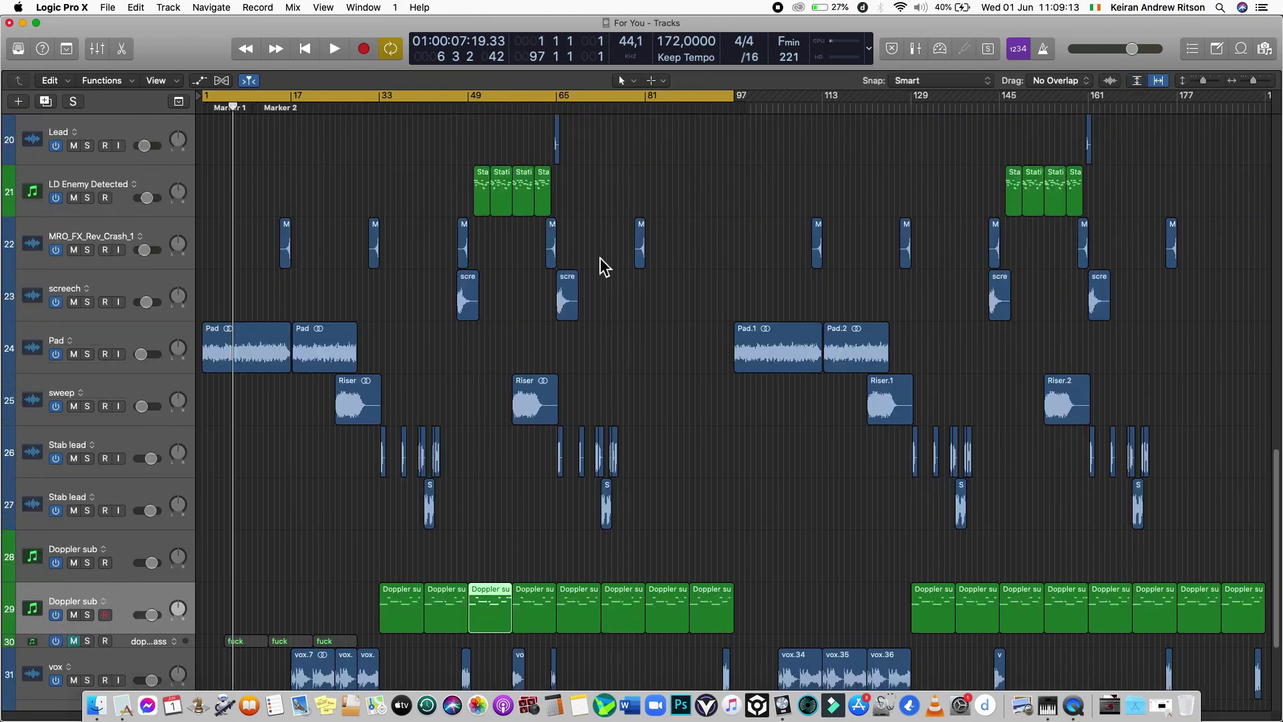
scroll(621, 241, "up", 10)
scroll(631, 225, "up", 3)
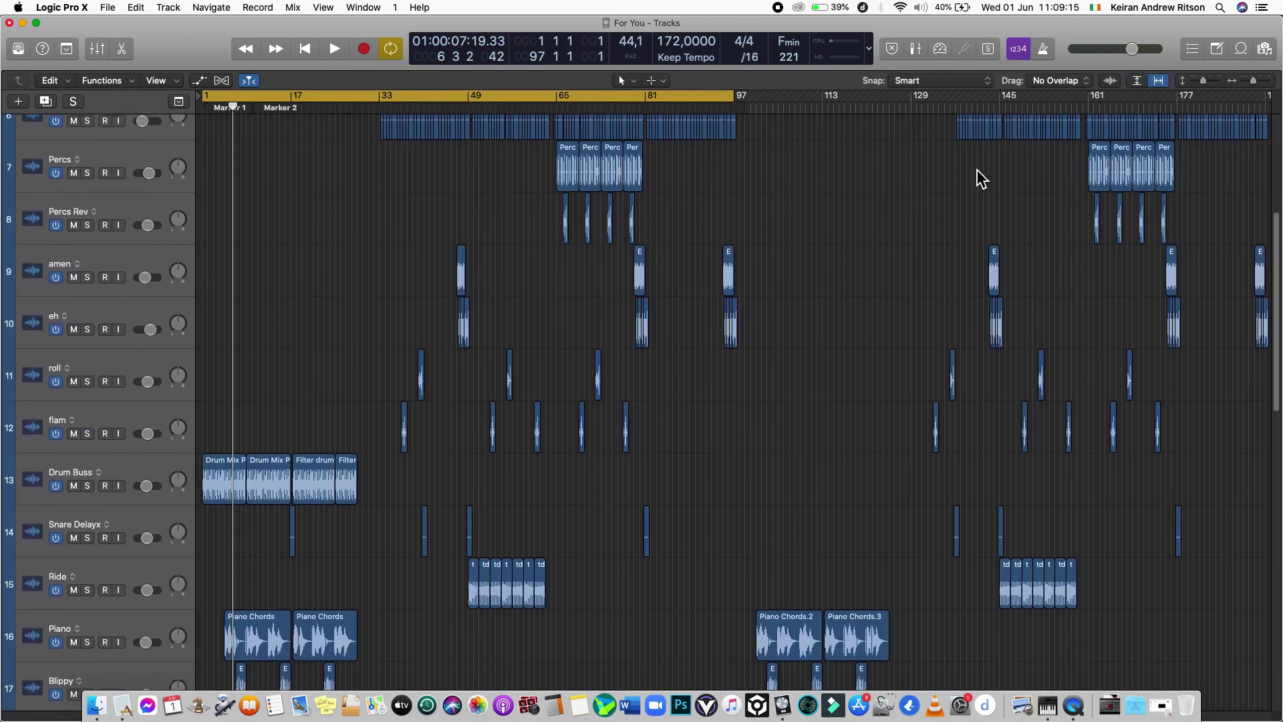
left_click(1141, 81)
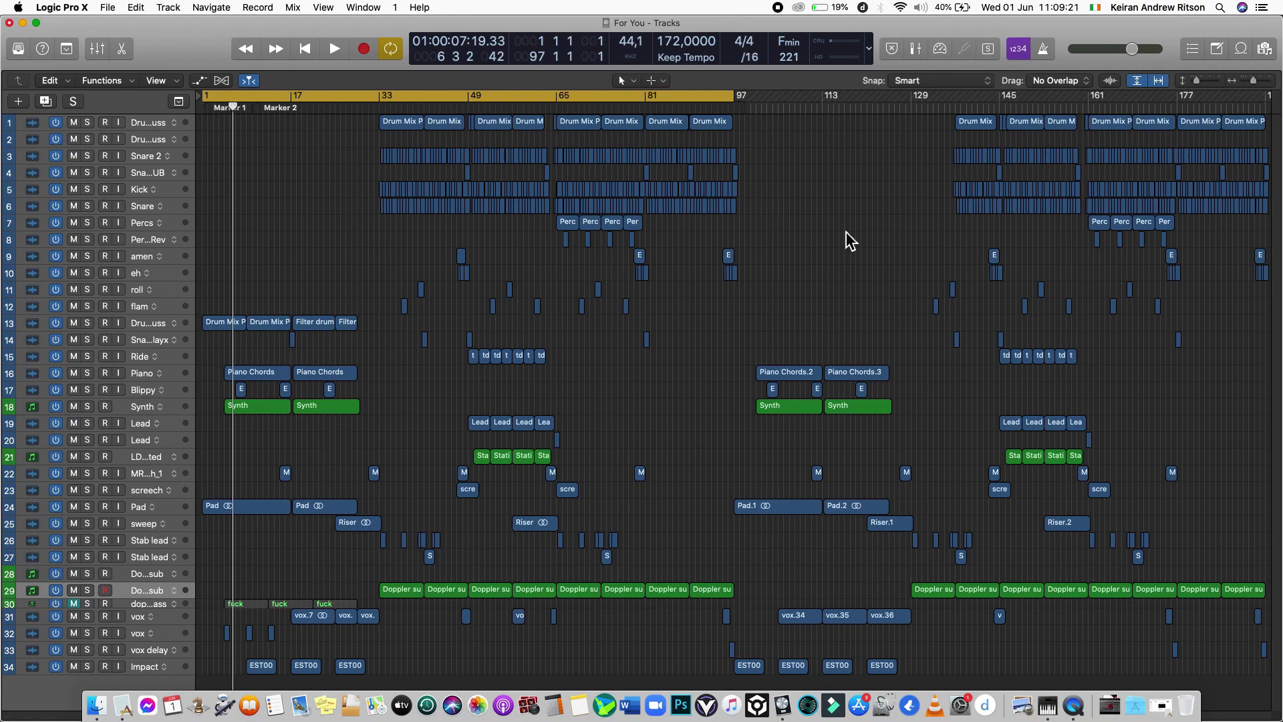
- Play the song from the beginning and review the tracks' channel strips and levels in the mixer
key("Return")
key("space")
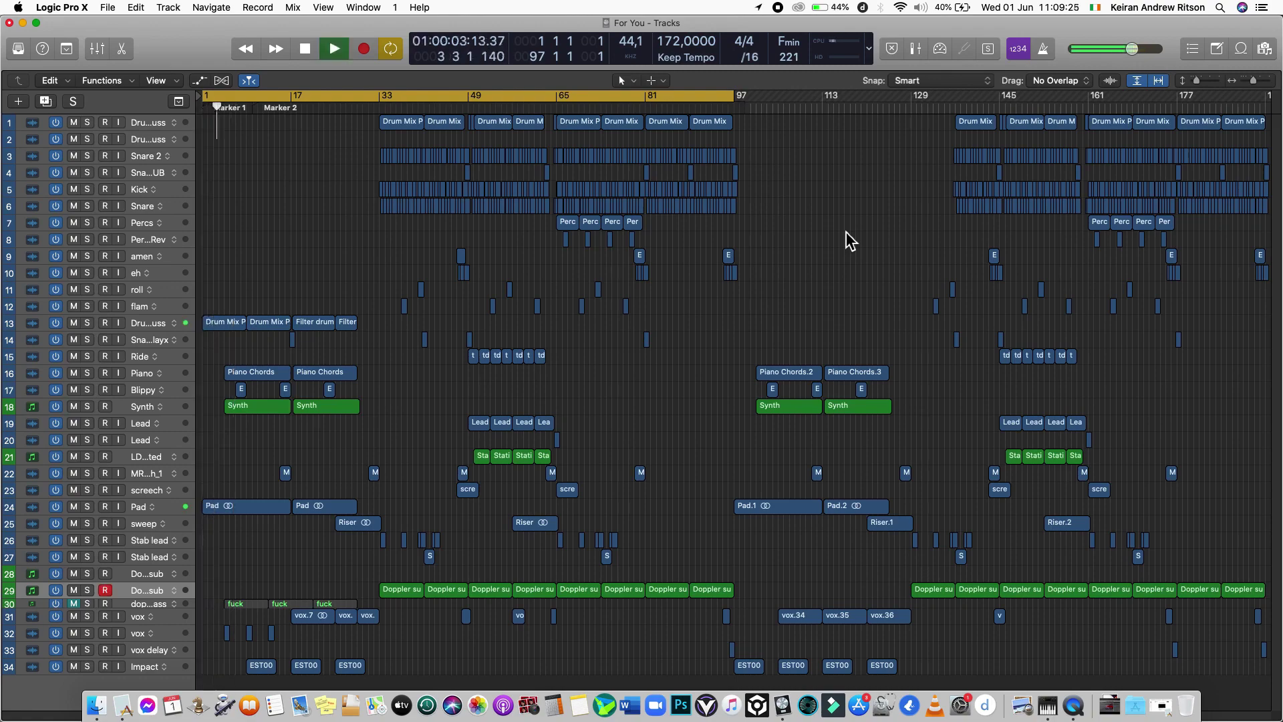
key("x")
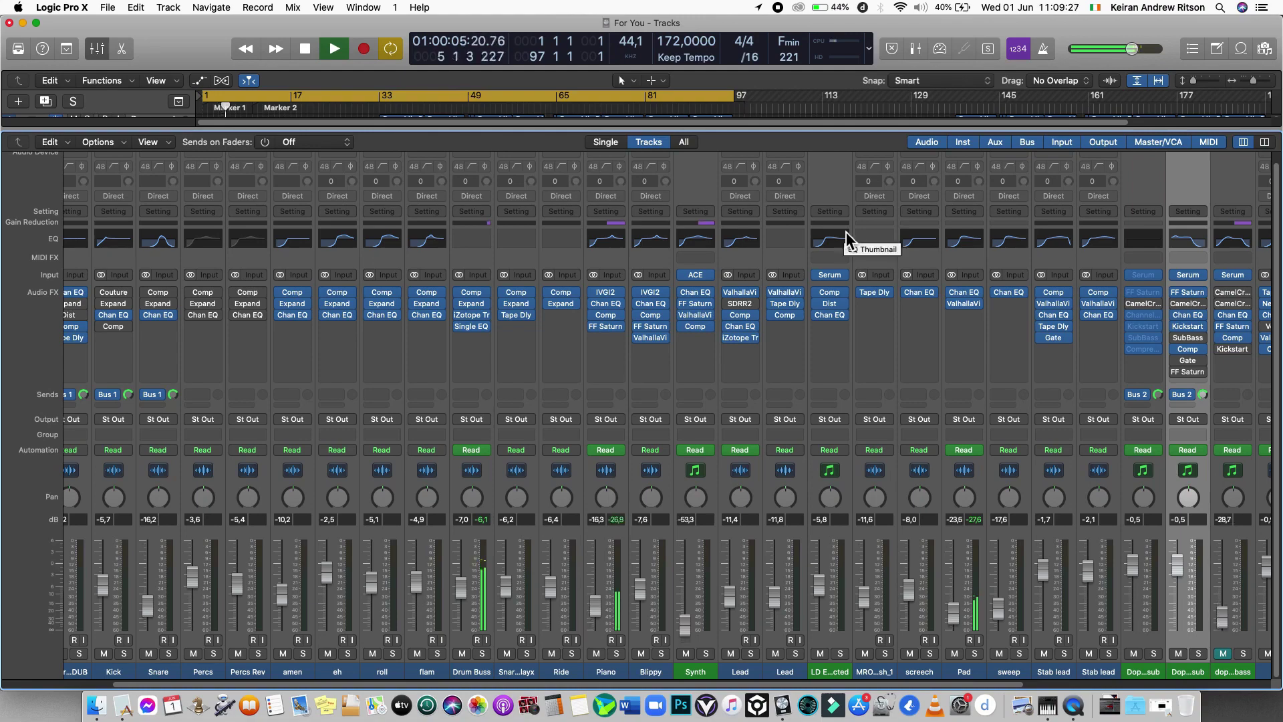
key("x")
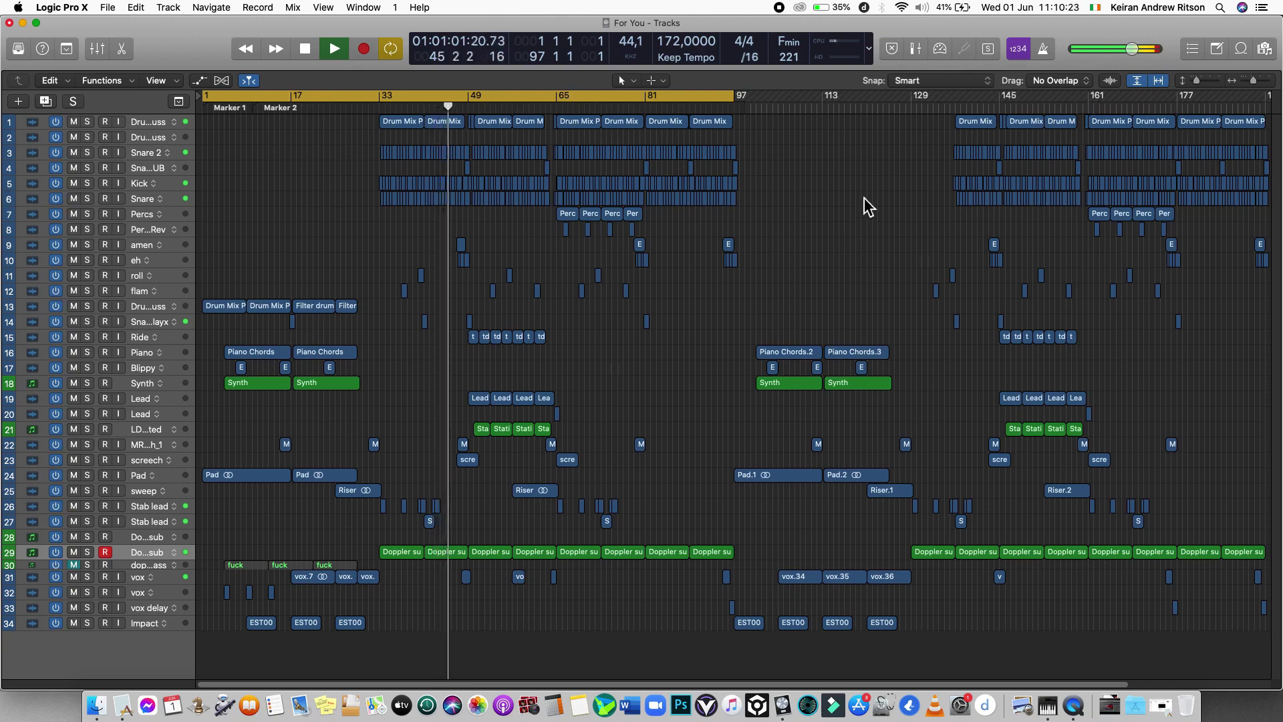
- Examine the enlarged tracks between Drum Buss and vox delay during playback, refit all tracks vertically and stop playback
left_click(1136, 80)
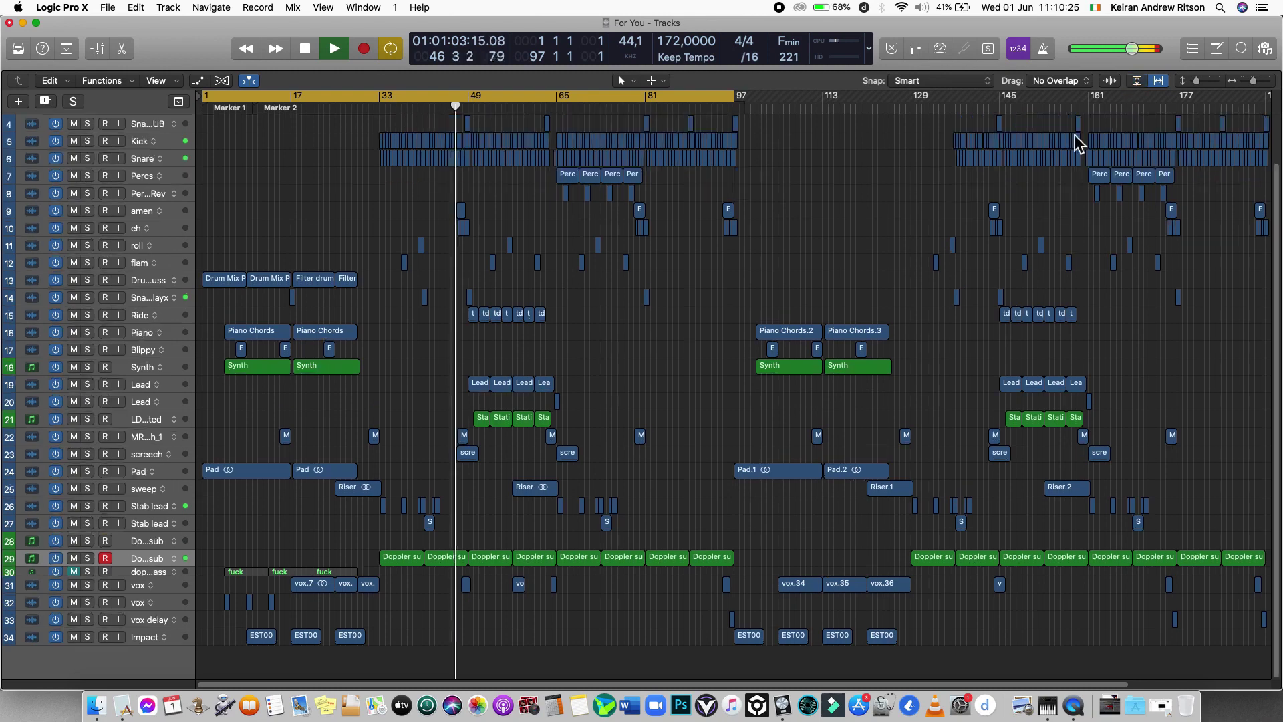
key("super+Down")
key("super+Down")
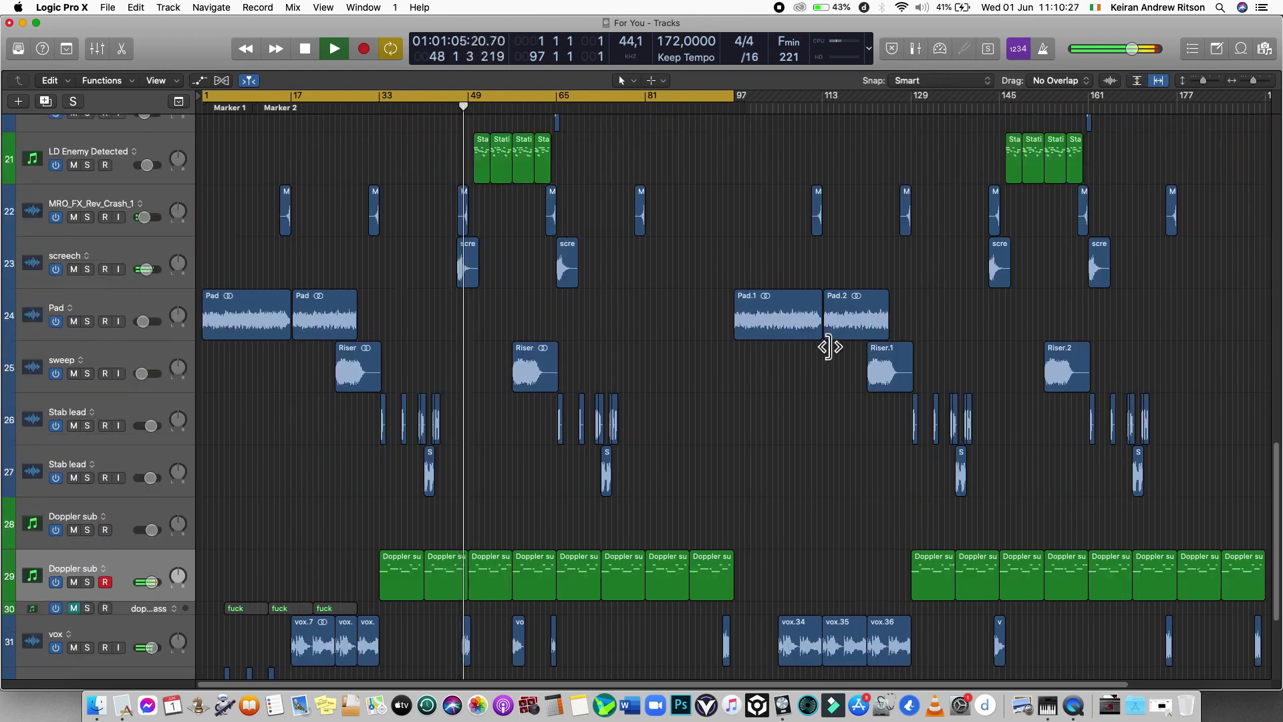
scroll(727, 299, "up", 6)
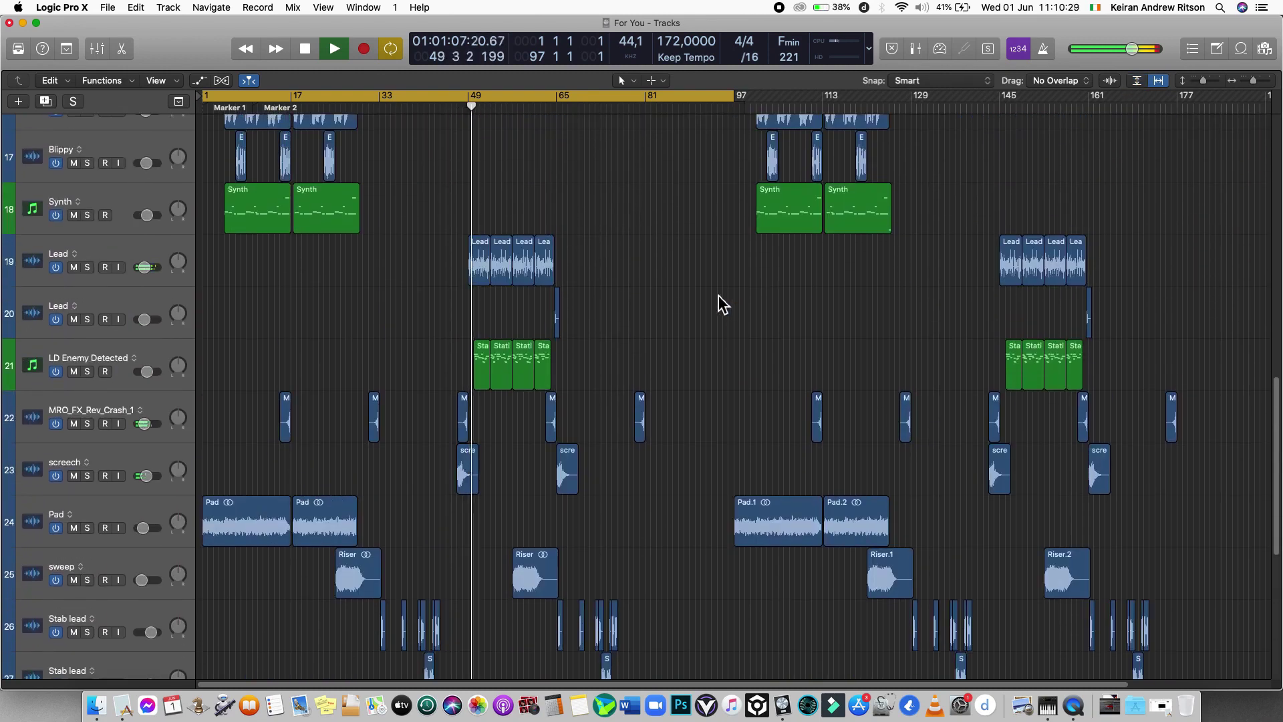
scroll(719, 296, "up", 10)
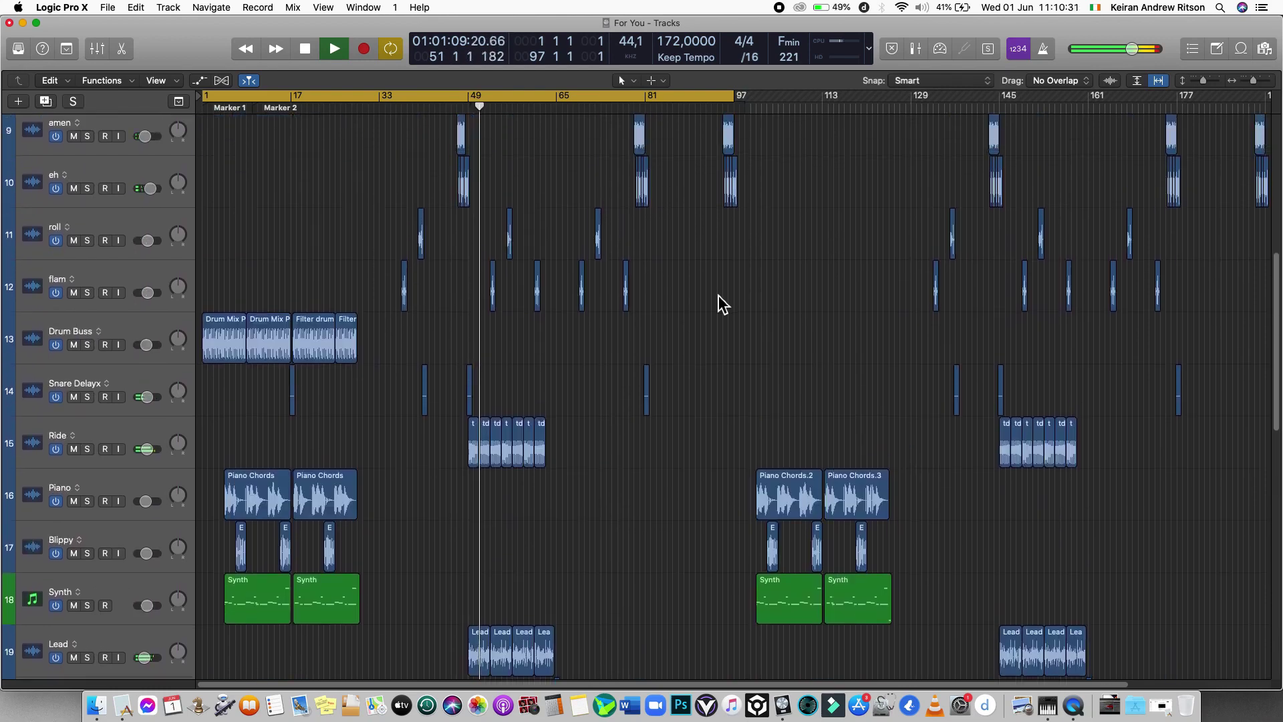
scroll(722, 304, "up", 5)
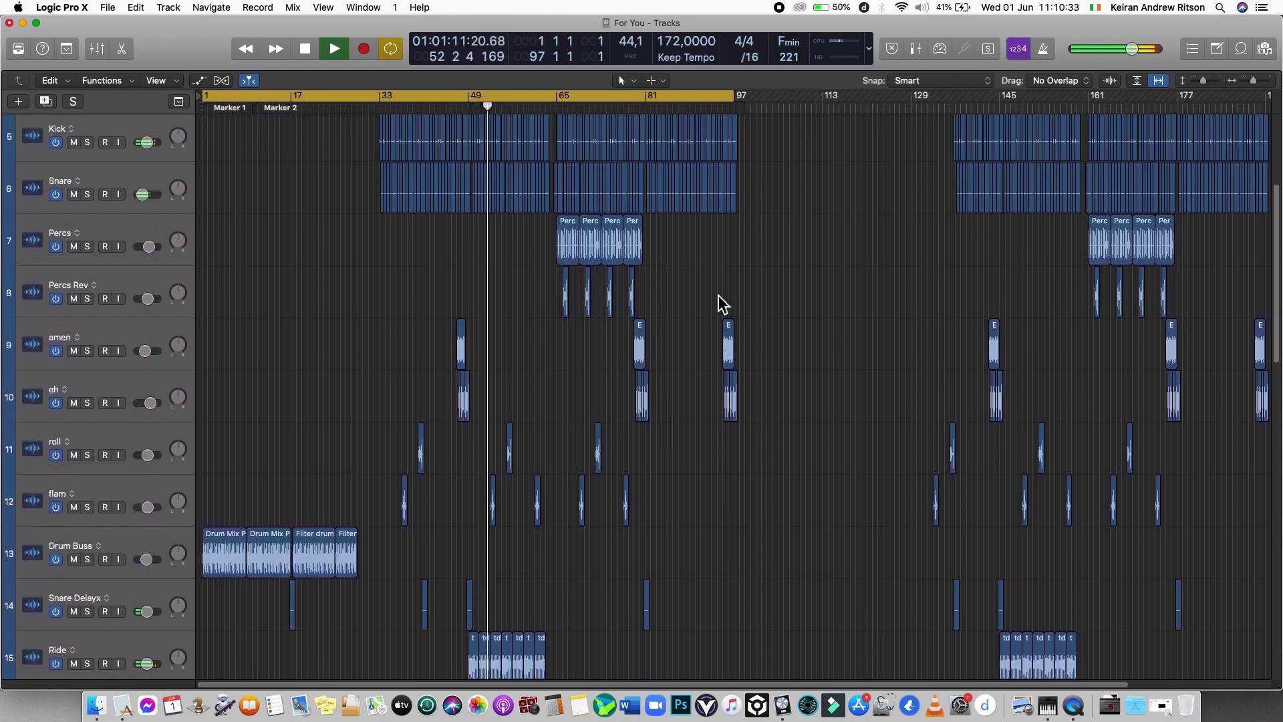
scroll(719, 296, "up", 5)
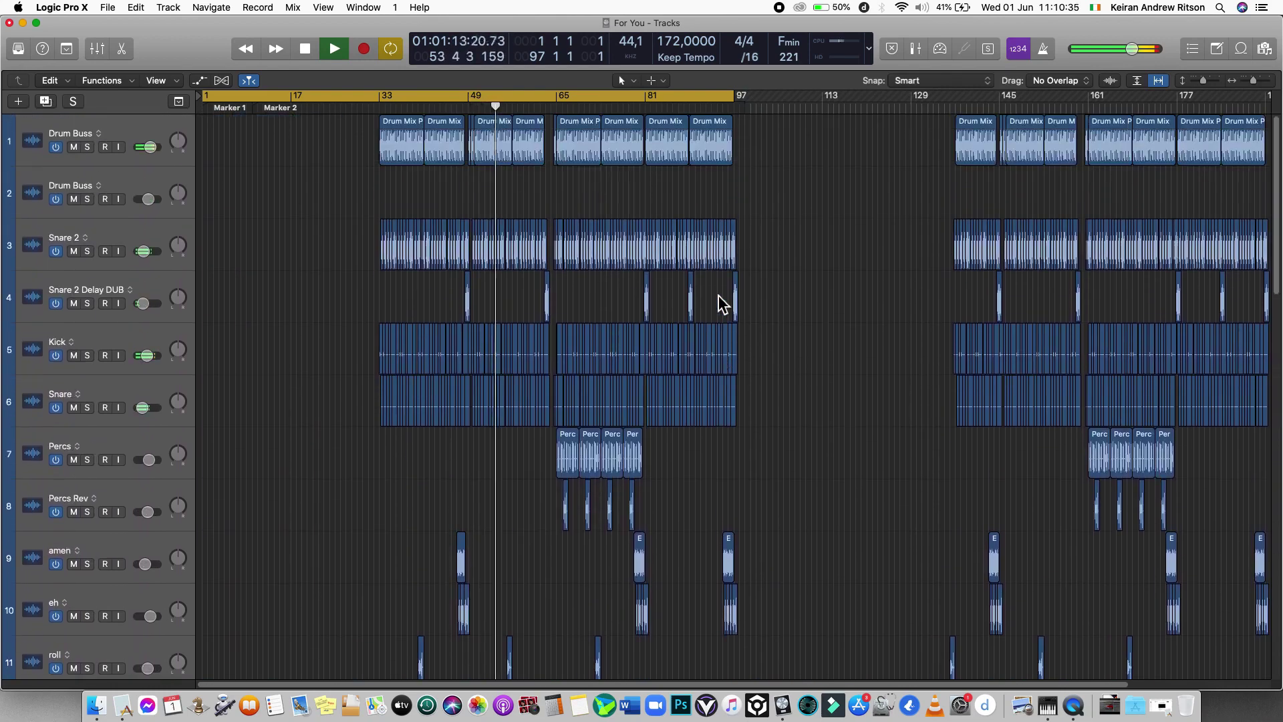
scroll(719, 295, "down", 7)
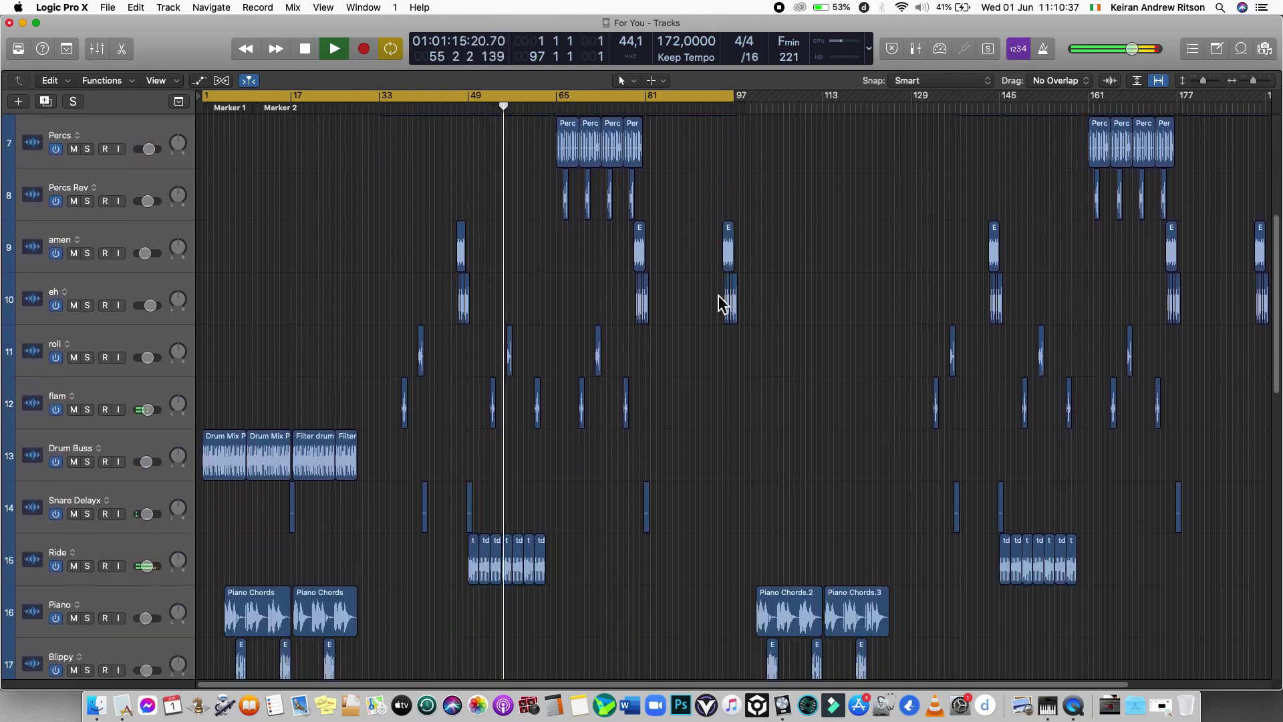
scroll(719, 295, "down", 7)
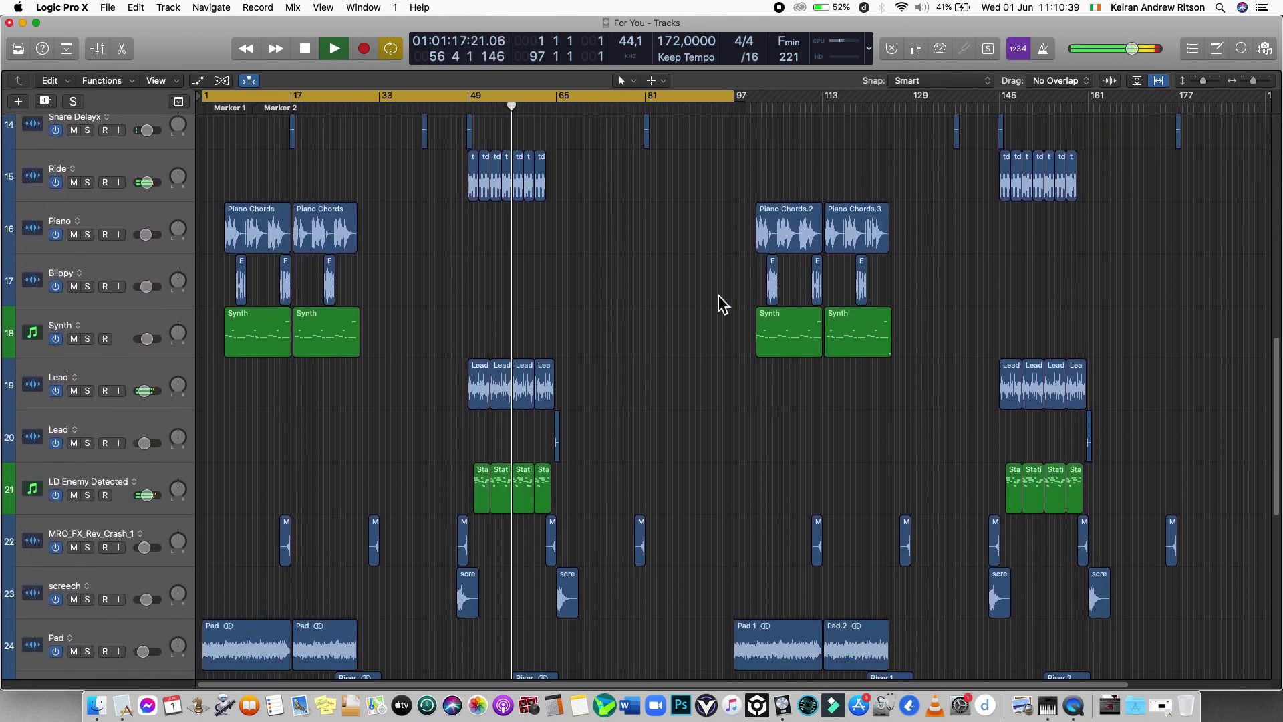
scroll(694, 338, "down", 3)
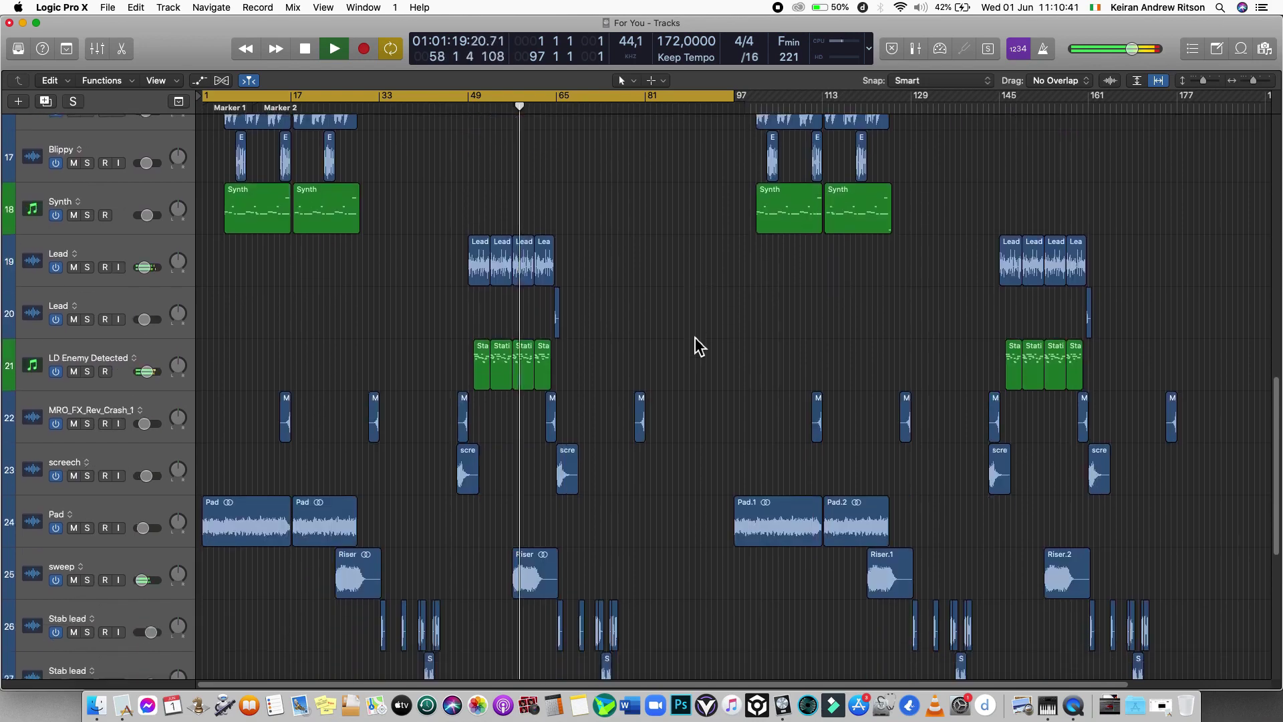
scroll(695, 338, "down", 3)
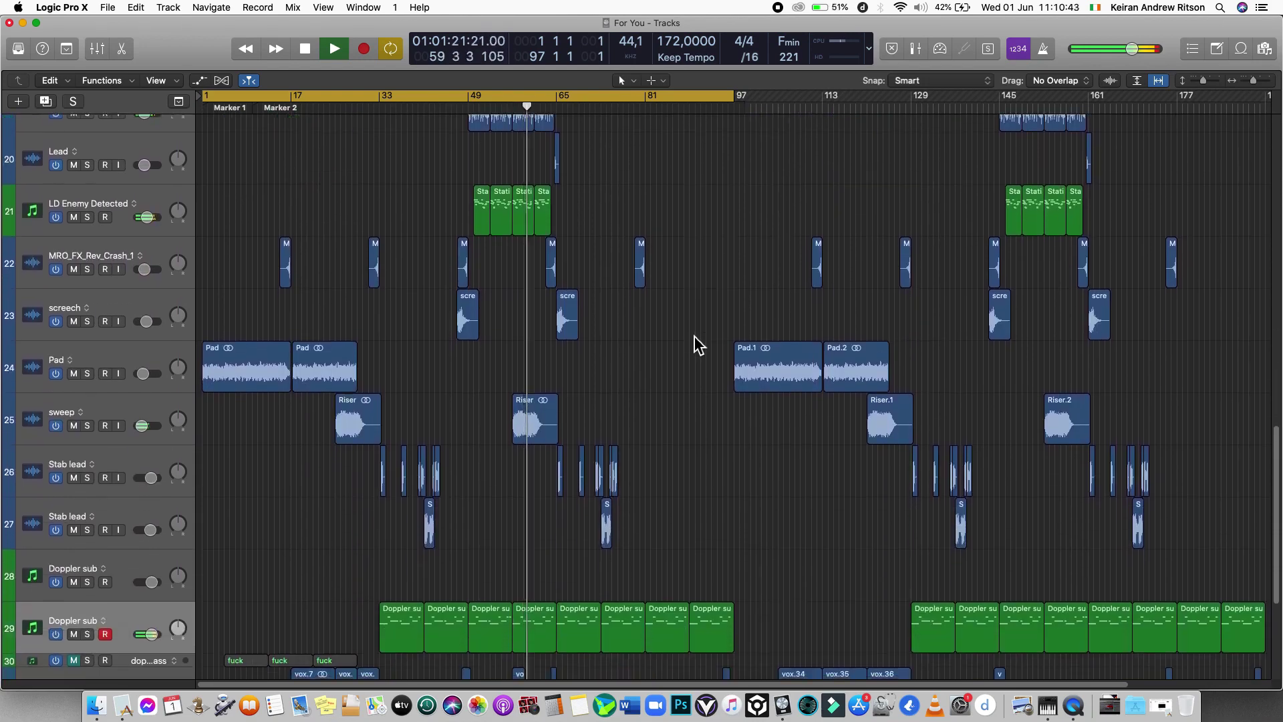
scroll(695, 336, "down", 3)
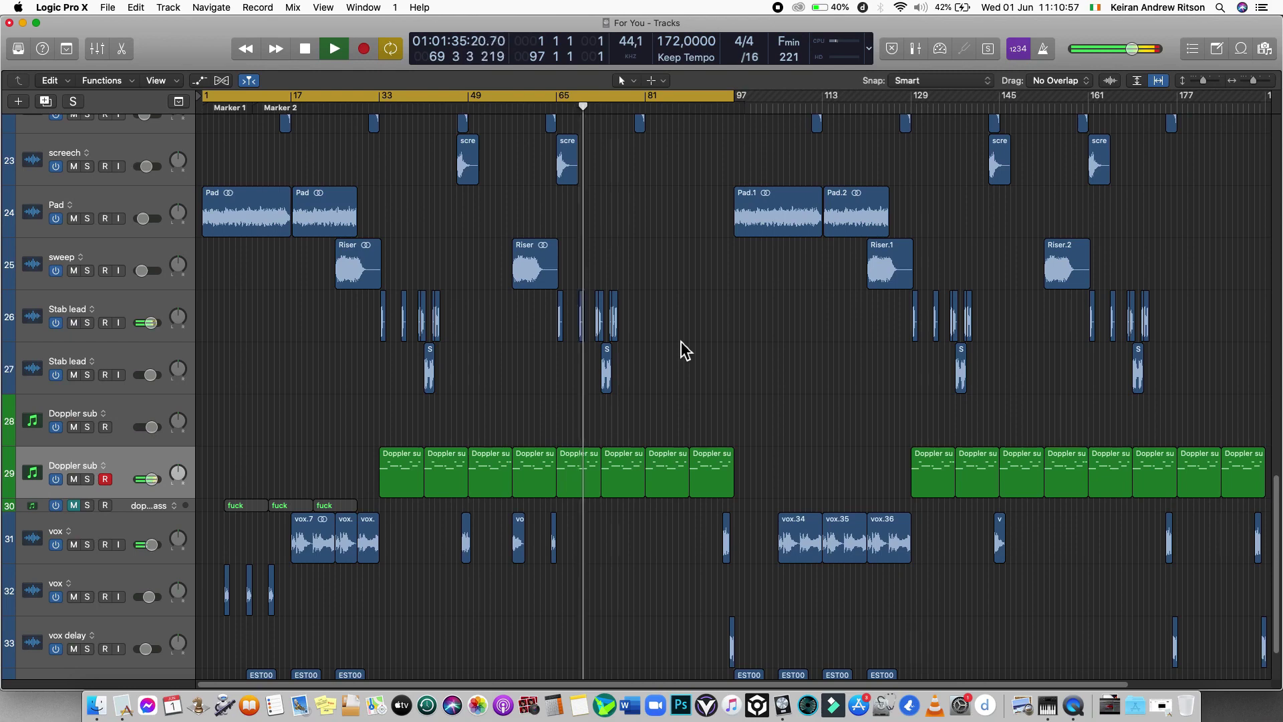
scroll(655, 351, "up", 1)
scroll(658, 350, "up", 15)
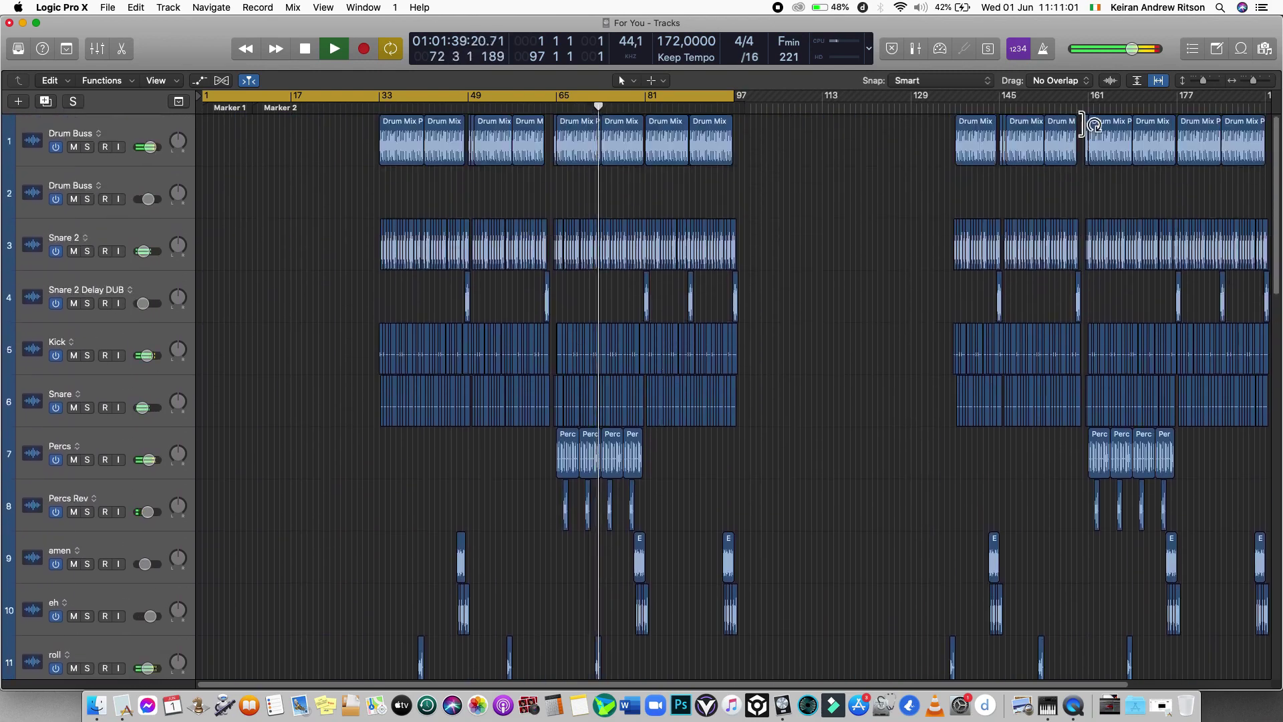
left_click(1137, 80)
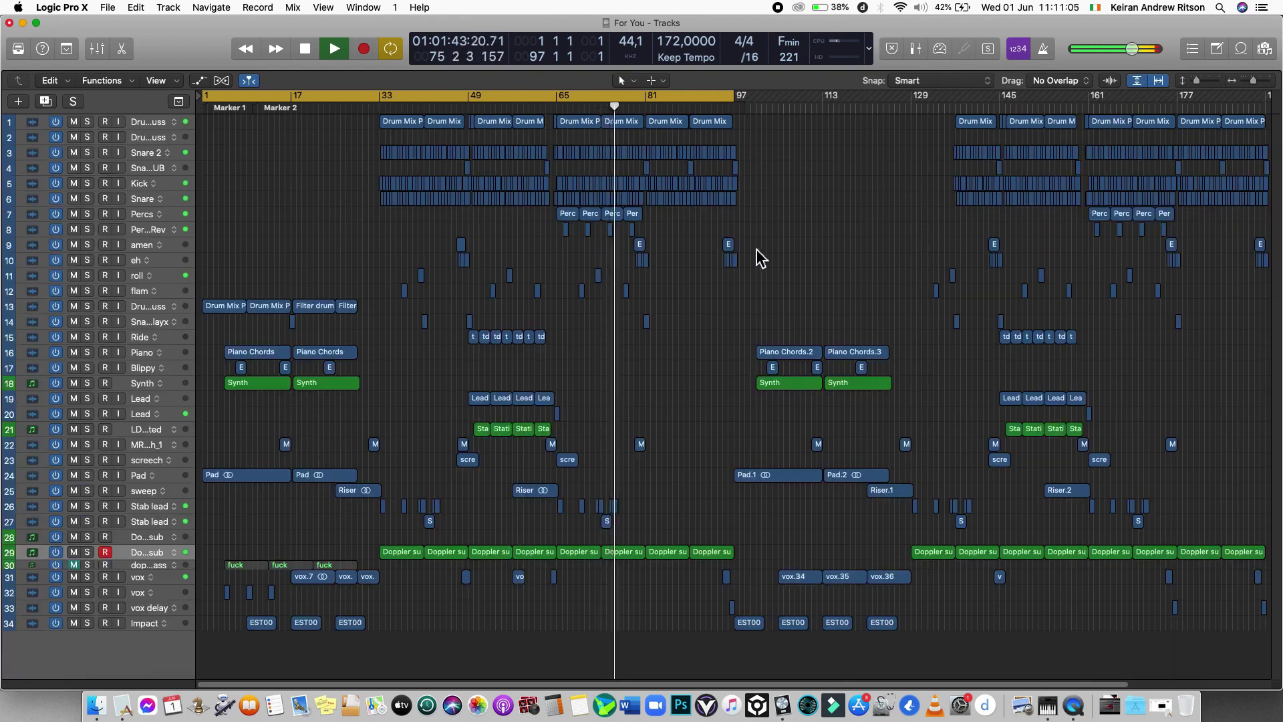
key("space")
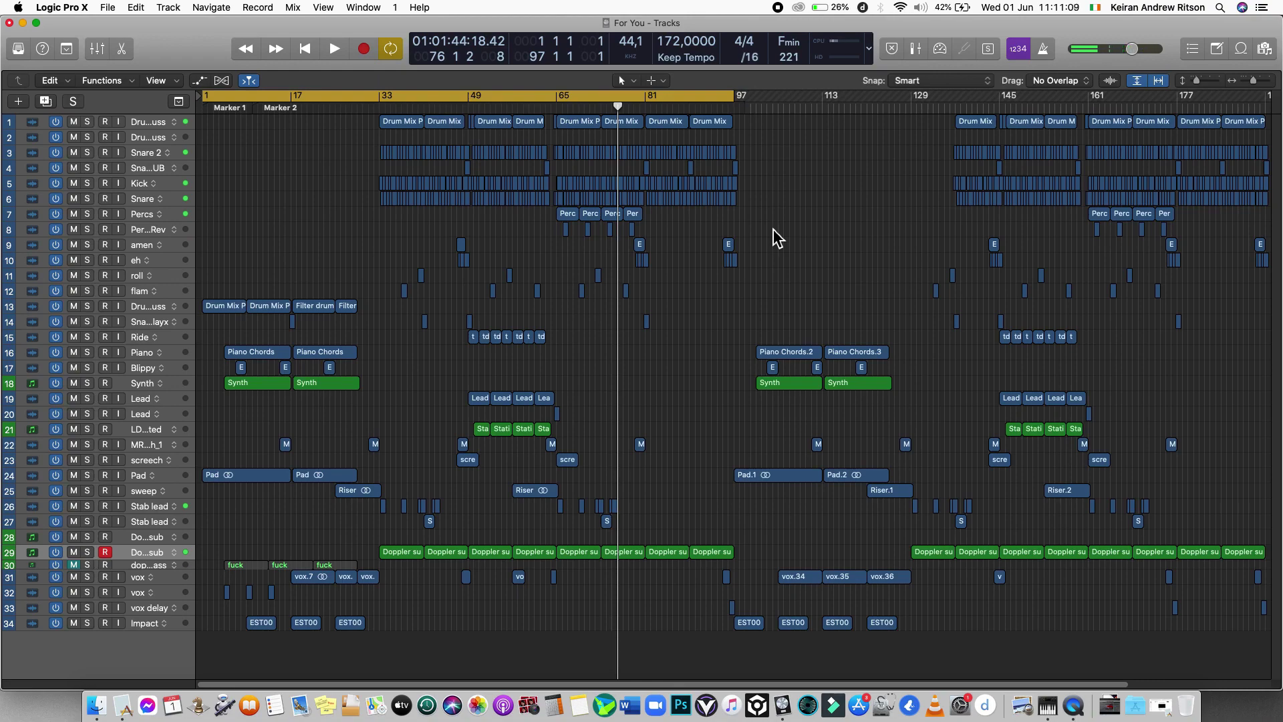
- Enlarge the tracks, select the intro Drum Buss track 13 with its regions, and inspect the main drum tracks
left_click(1137, 80)
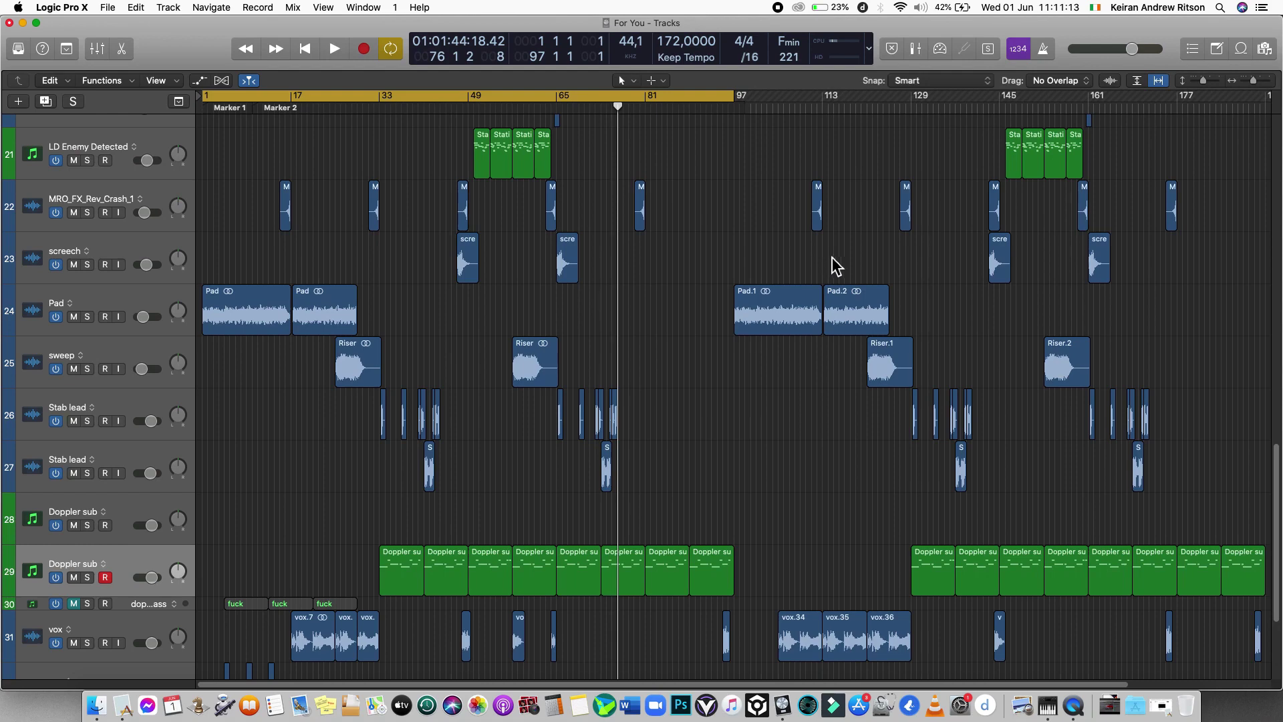
scroll(693, 294, "up", 10)
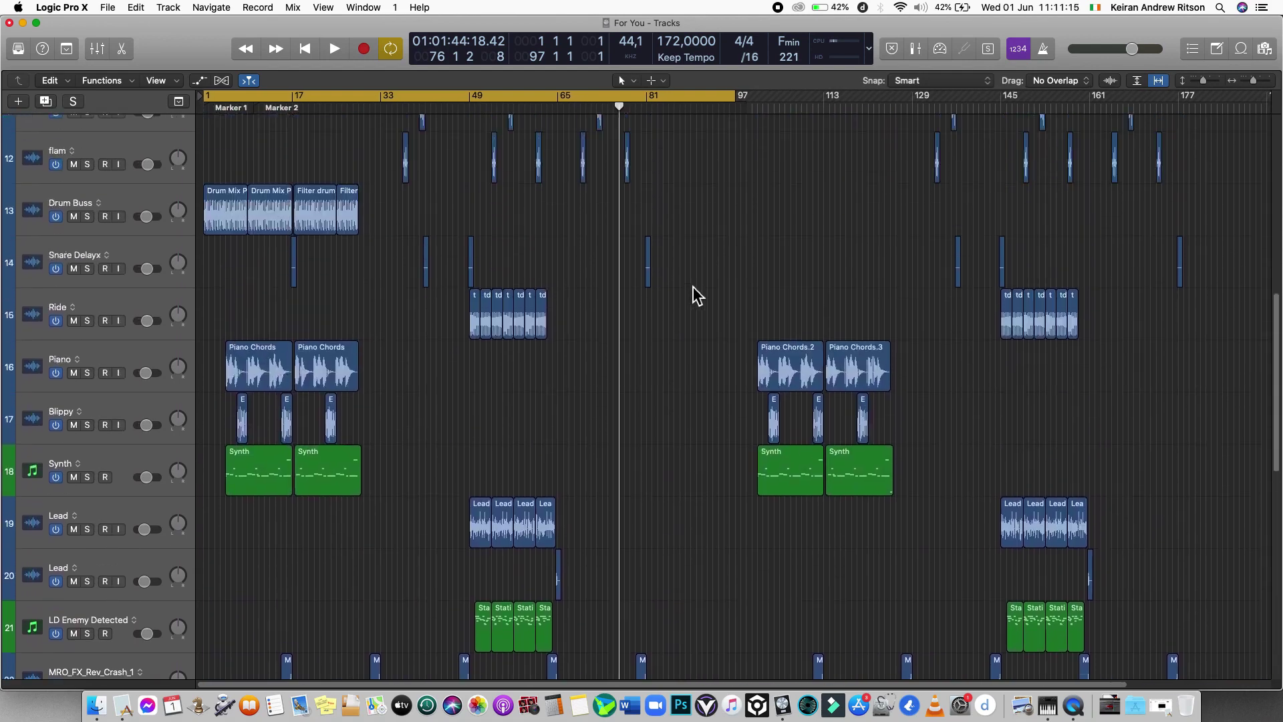
scroll(694, 294, "up", 5)
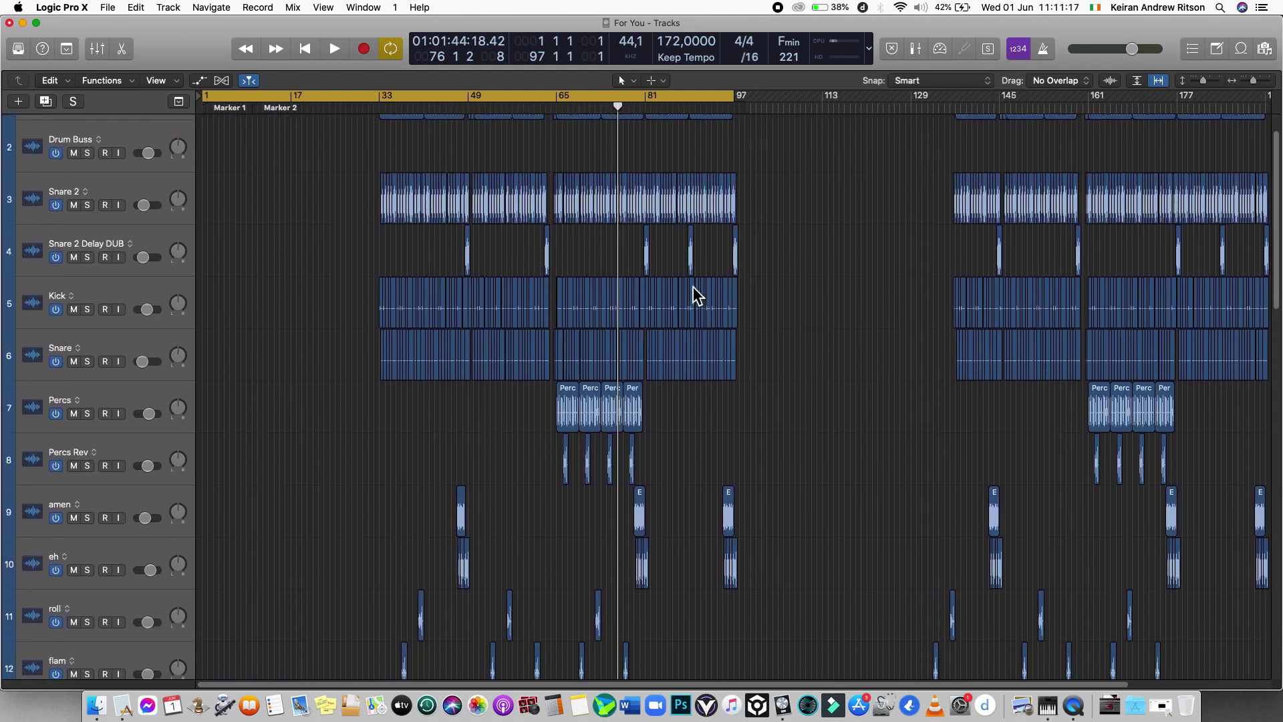
scroll(694, 294, "down", 8)
scroll(692, 290, "down", 5)
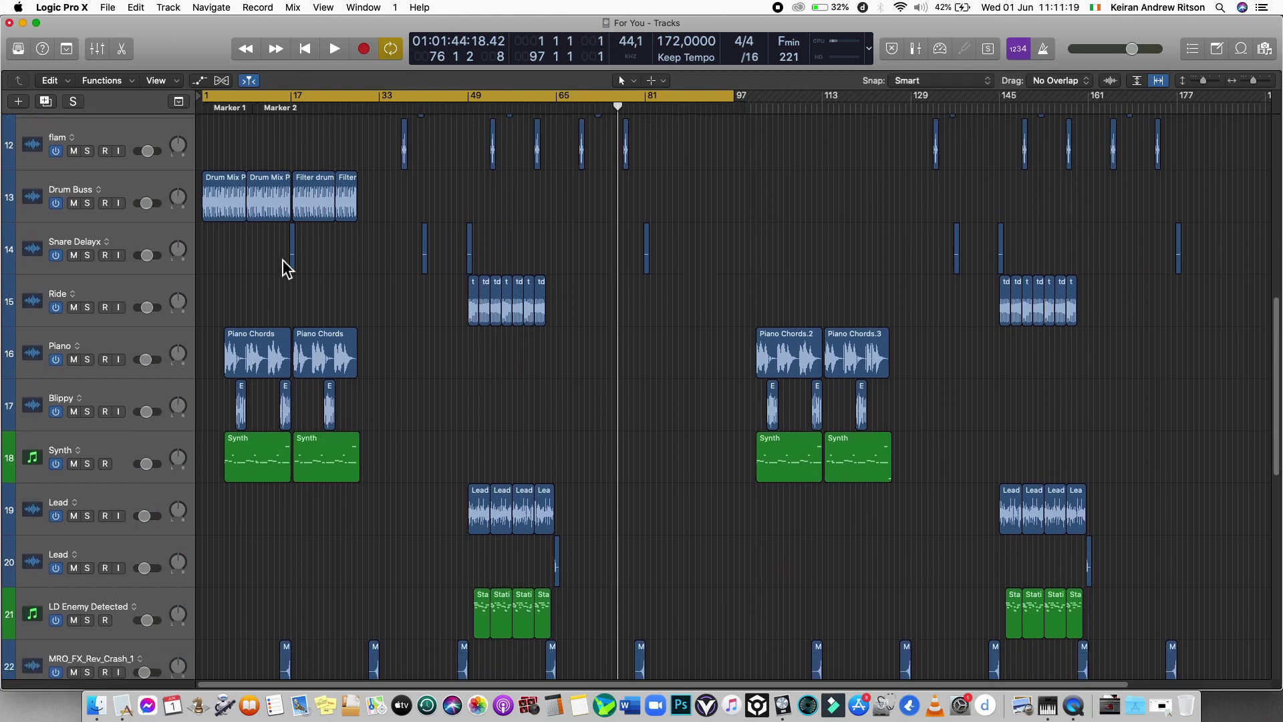
left_click(135, 189)
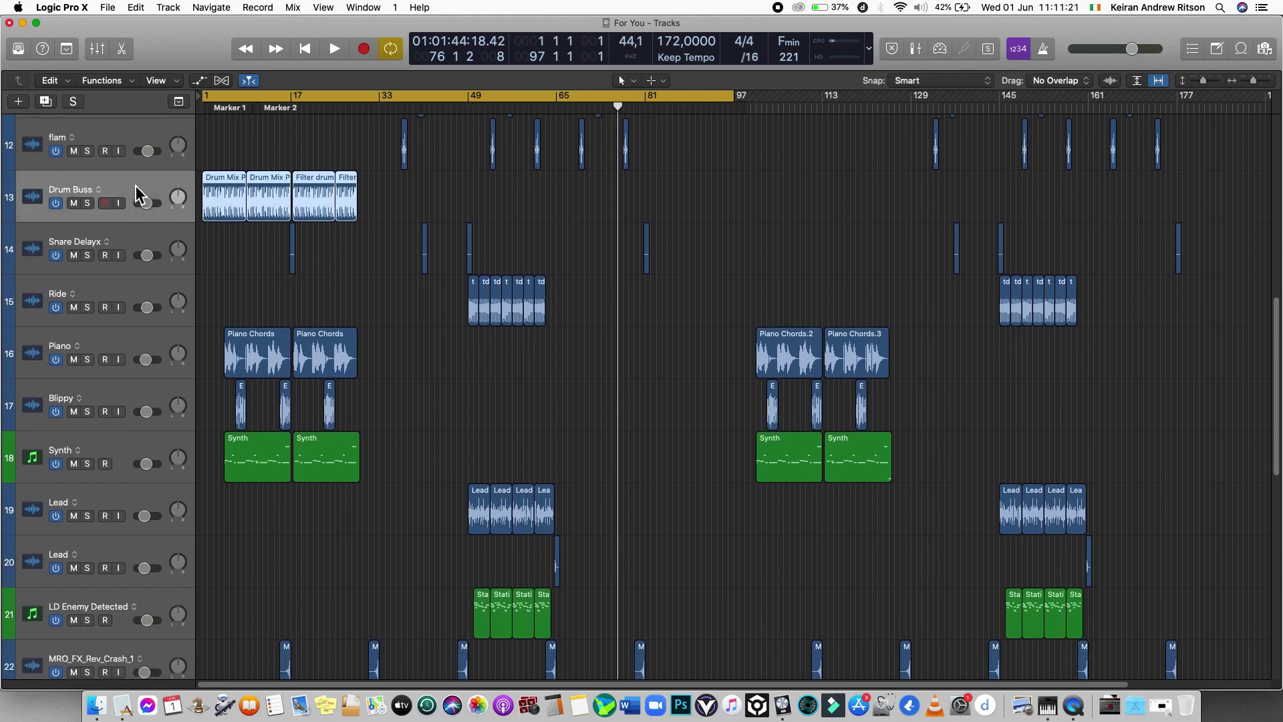
scroll(362, 240, "up", 10)
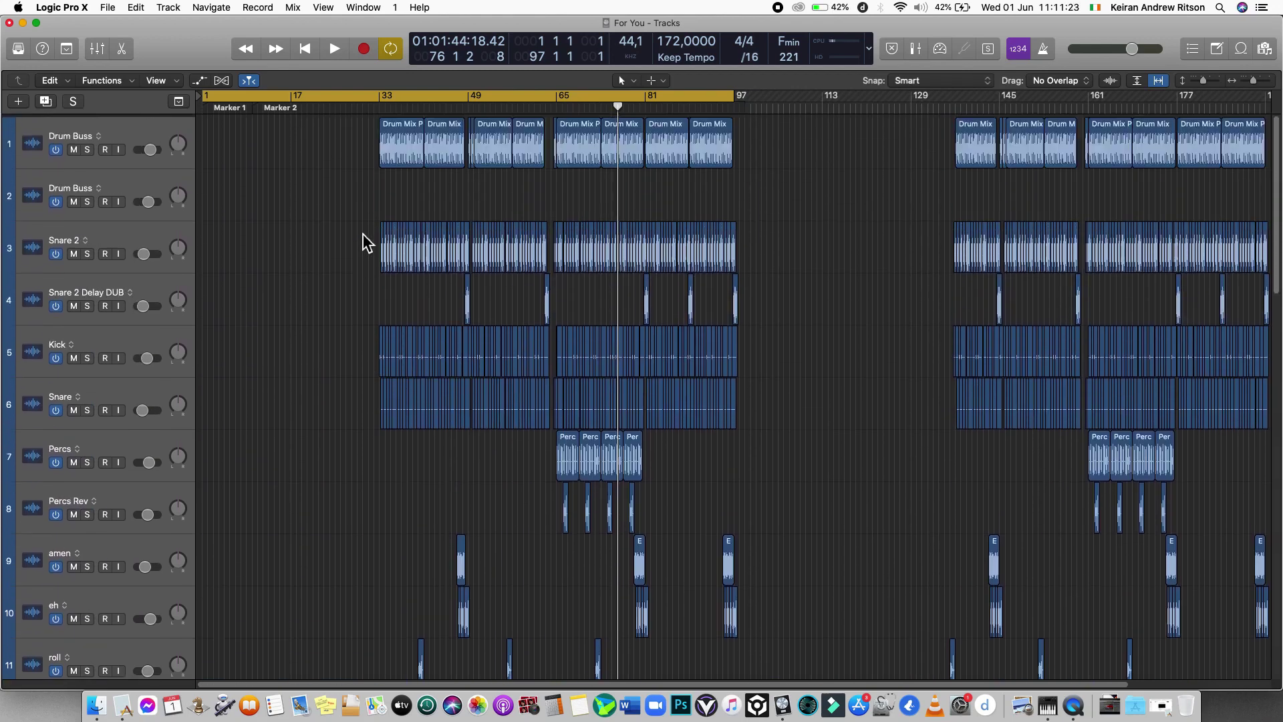
- Inspect the waveform of track 1's first Drum Mix Perfect region in a shorter audio editor, and close the editor
double_click(409, 132)
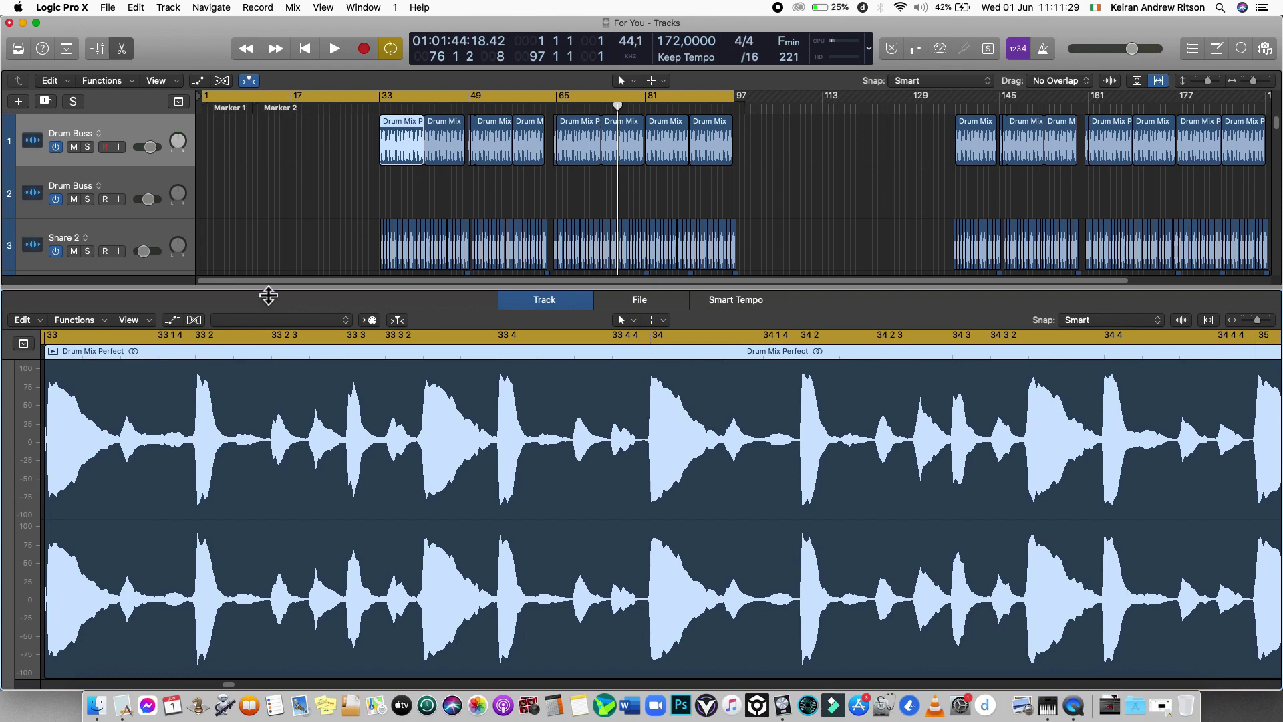
left_click_drag(268, 295, 258, 467)
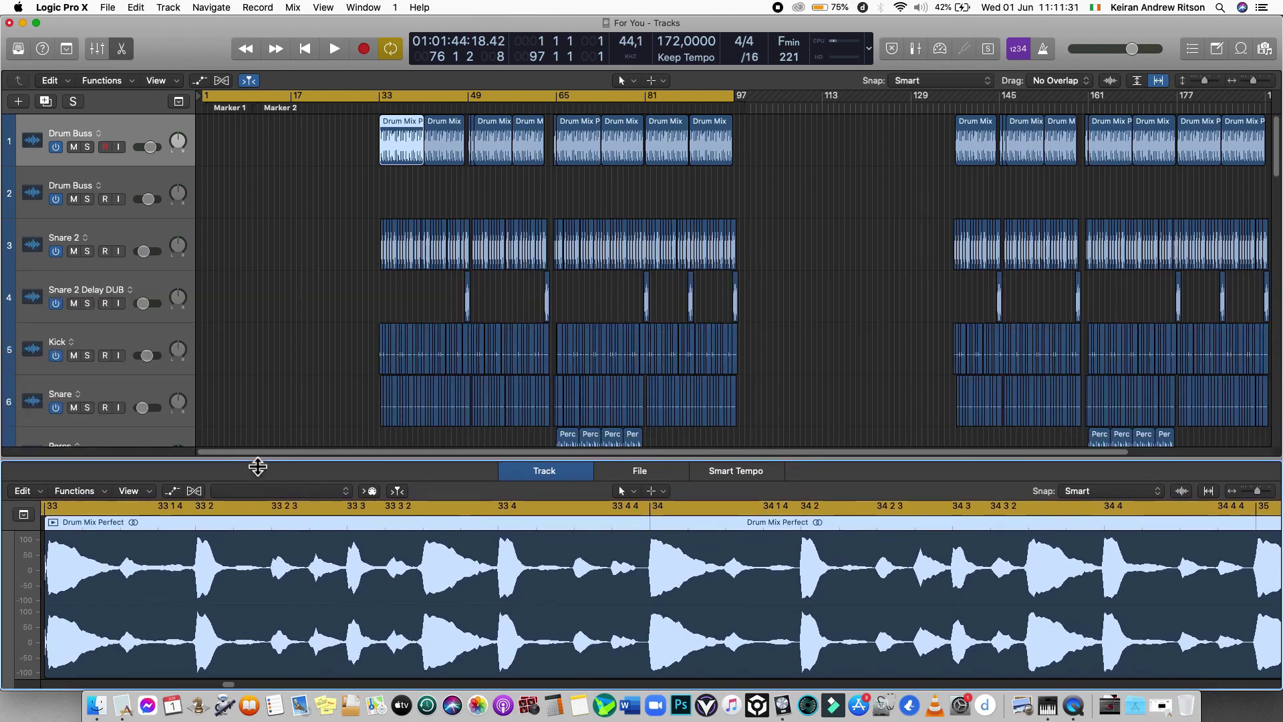
left_click(306, 224)
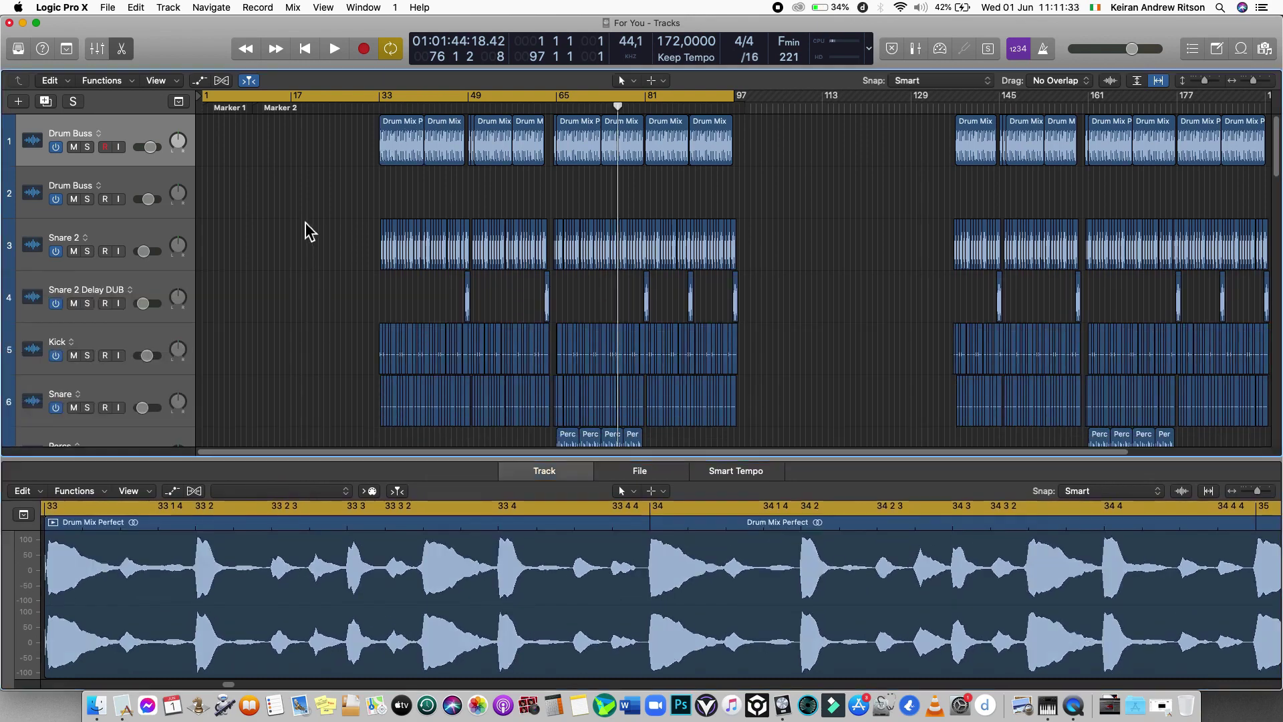
left_click(122, 48)
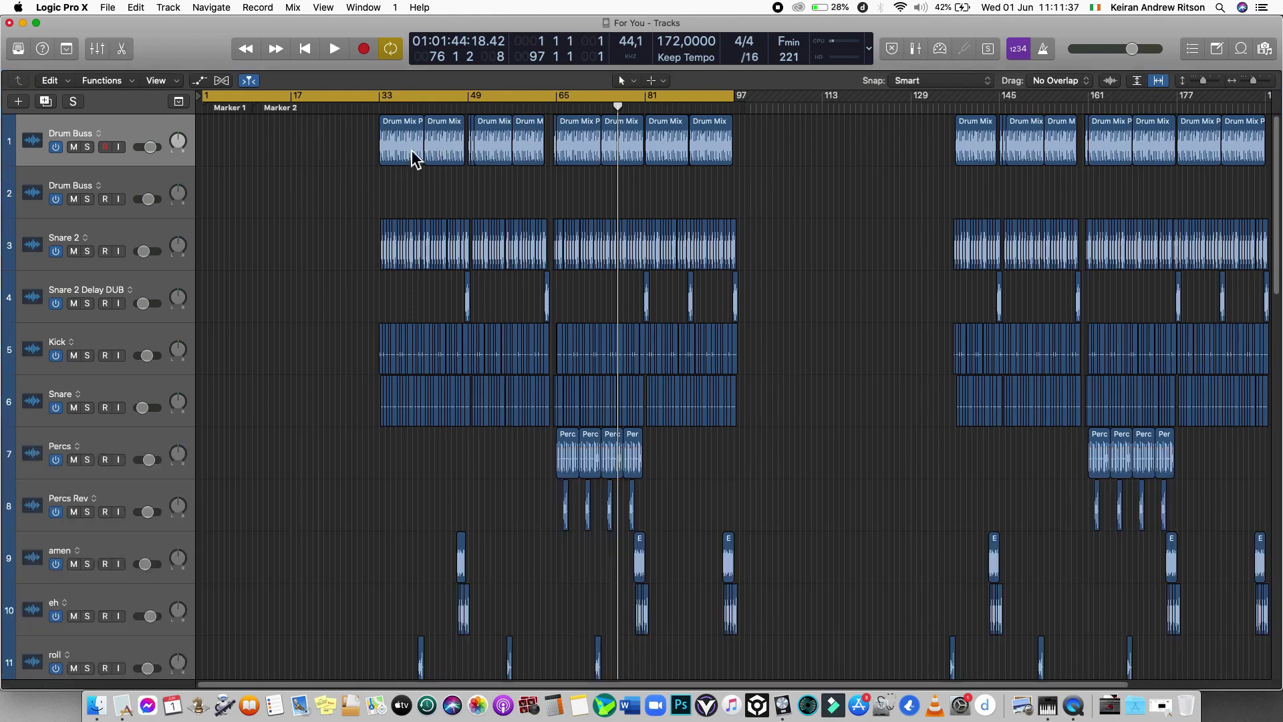
- Select the first Drum Mix Perfect region on track 1 and examine the drum regions from bar 33 enlarged horizontally
left_click(346, 200)
scroll(332, 229, "down", 8)
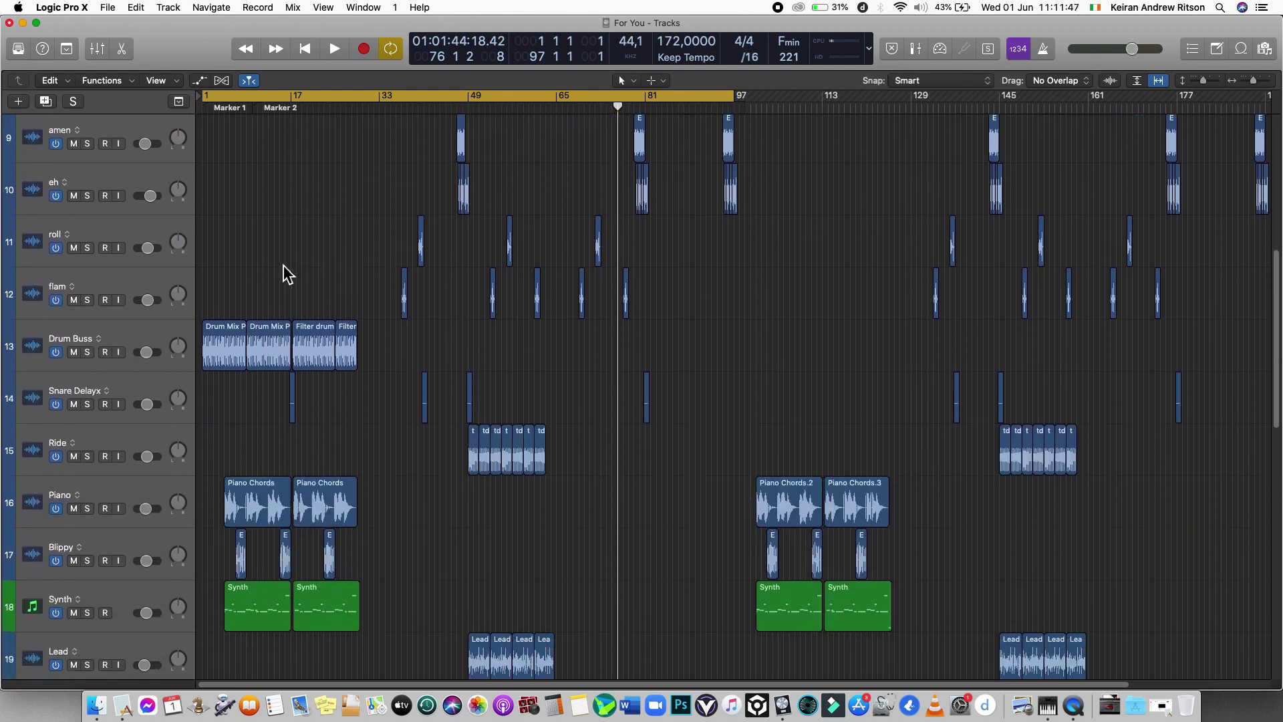
scroll(344, 268, "up", 8)
left_click(410, 138)
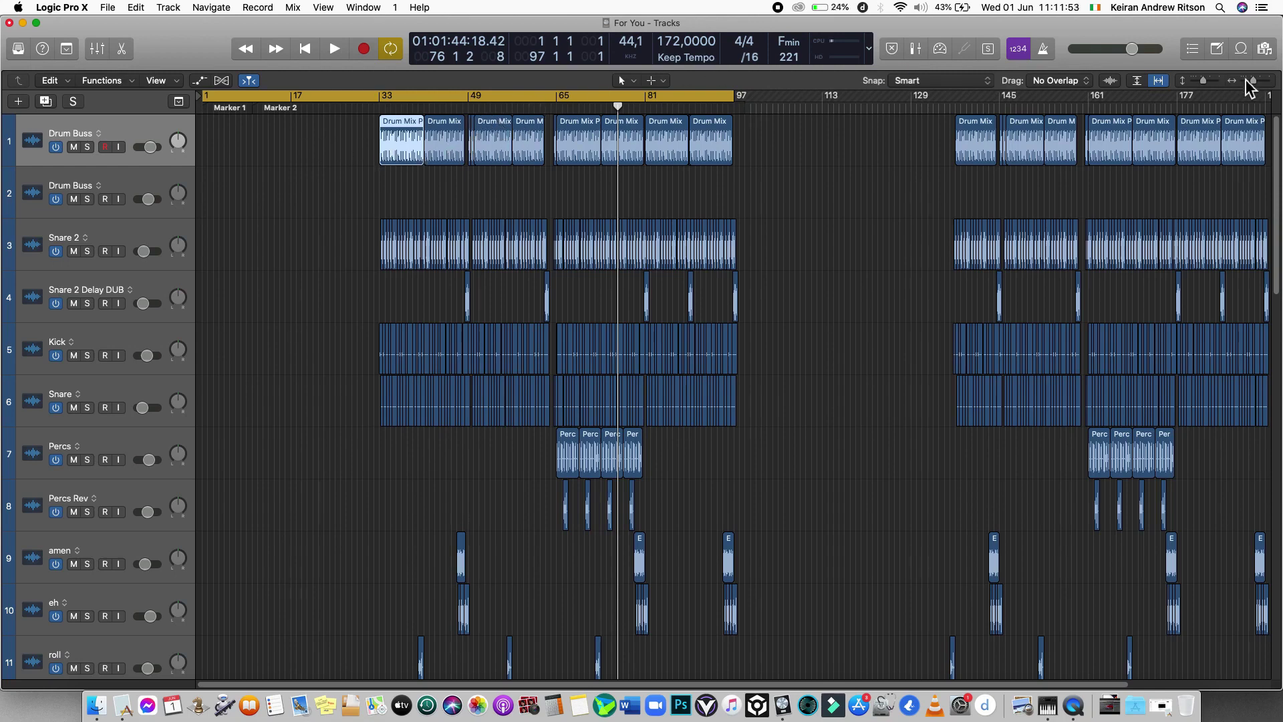
scroll(1254, 84, "up", 10)
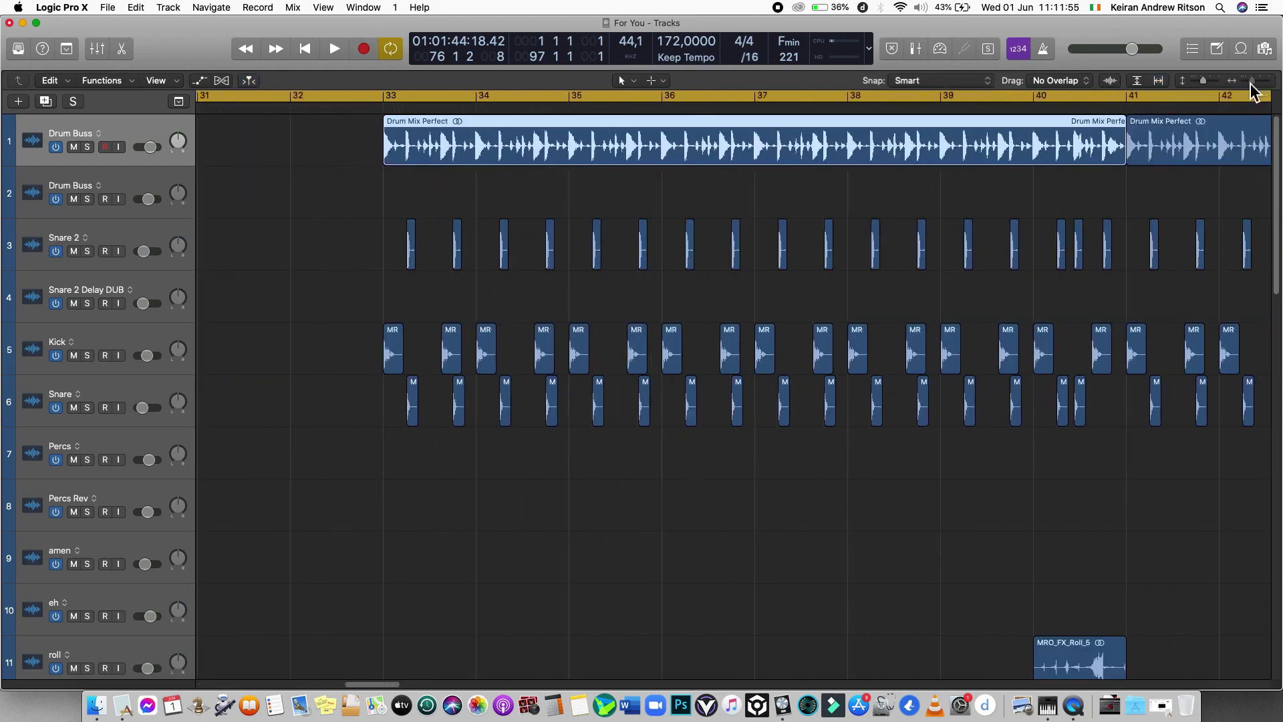
scroll(1252, 85, "up", 2)
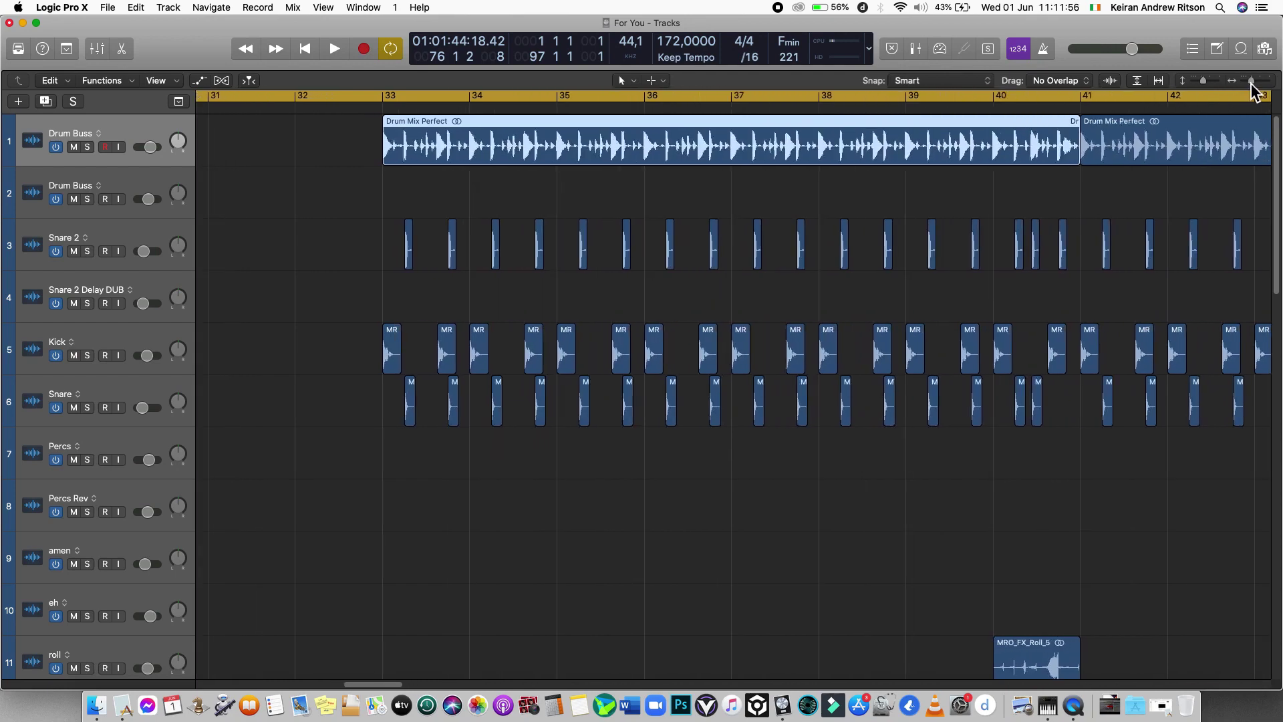
- Audition the first MRO_Snare_High_Ping region on the Snare track in the audio editor and stop playback
left_click(409, 247)
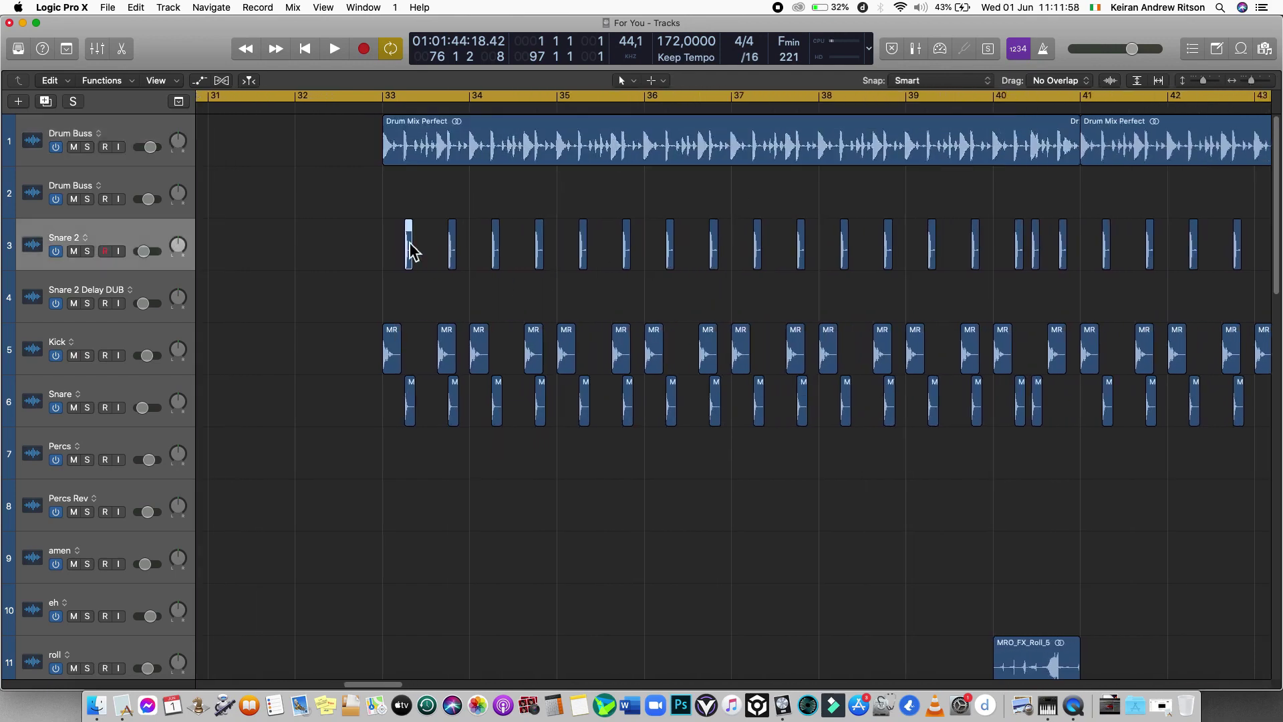
left_click(409, 401)
double_click(411, 401)
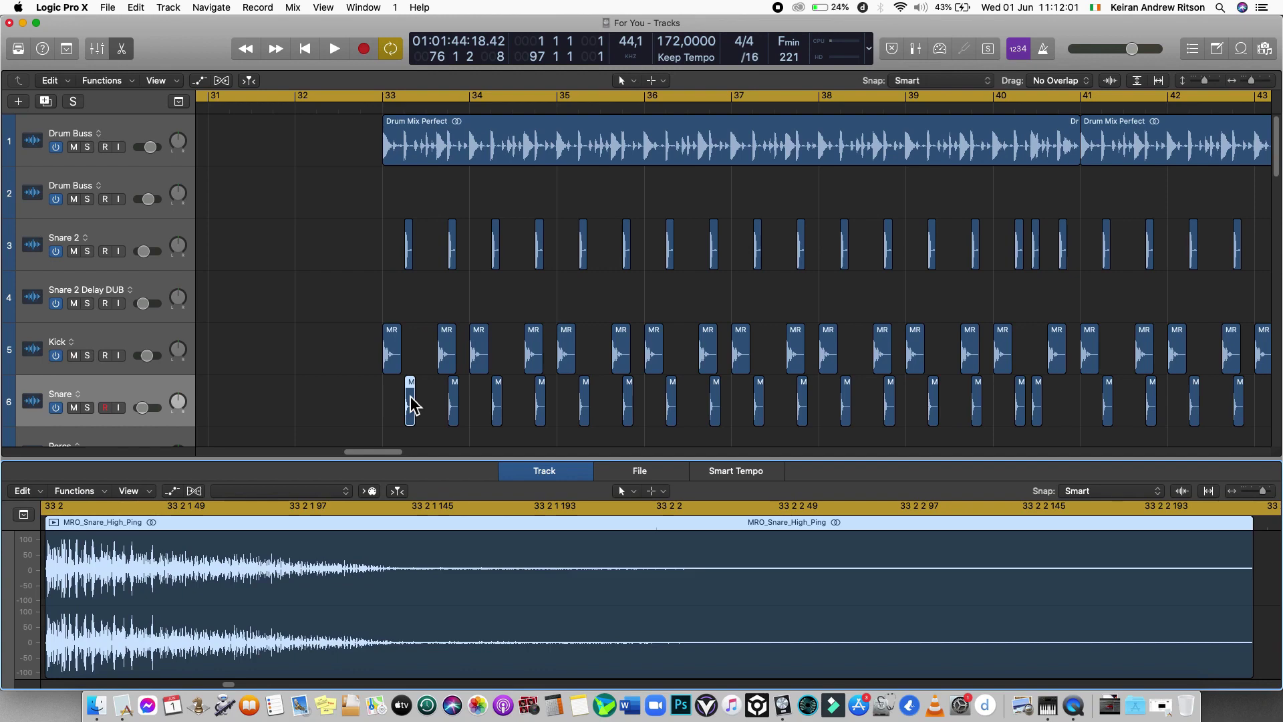
left_click(54, 522)
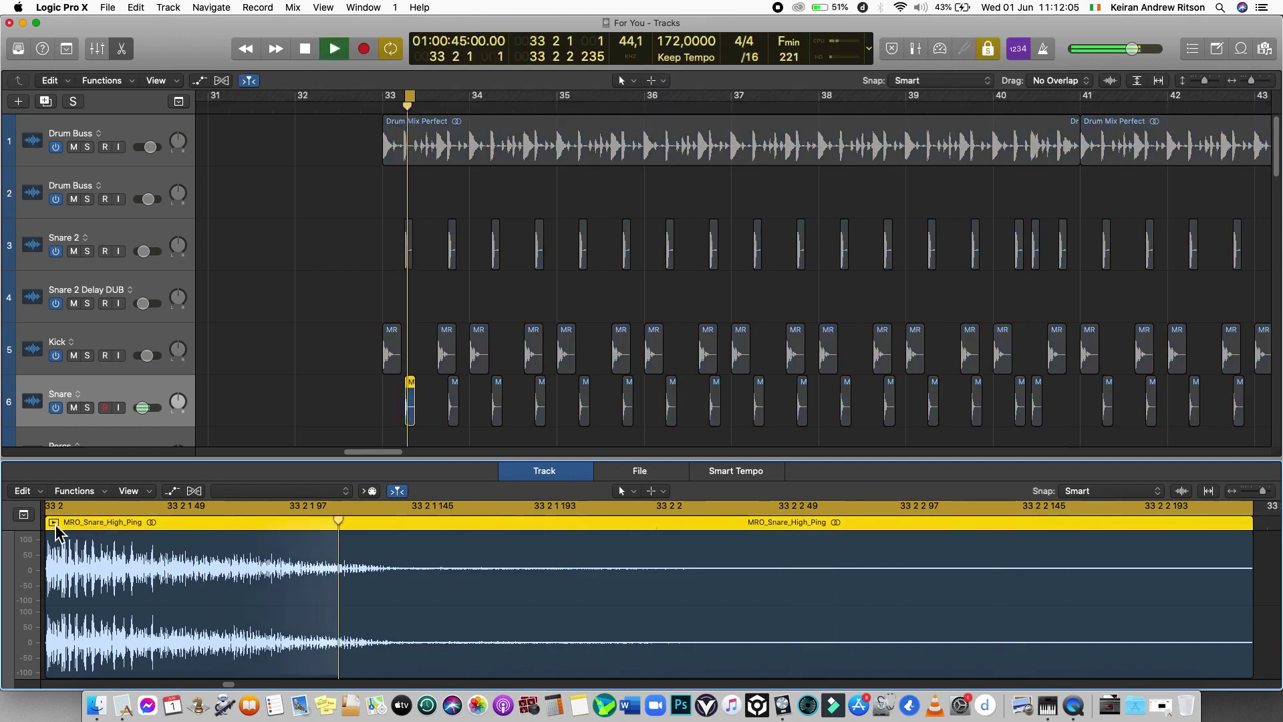
left_click(54, 522)
- Return to bar 33 and audition the first Snare 2 region in the audio editor
scroll(314, 344, "left", 20)
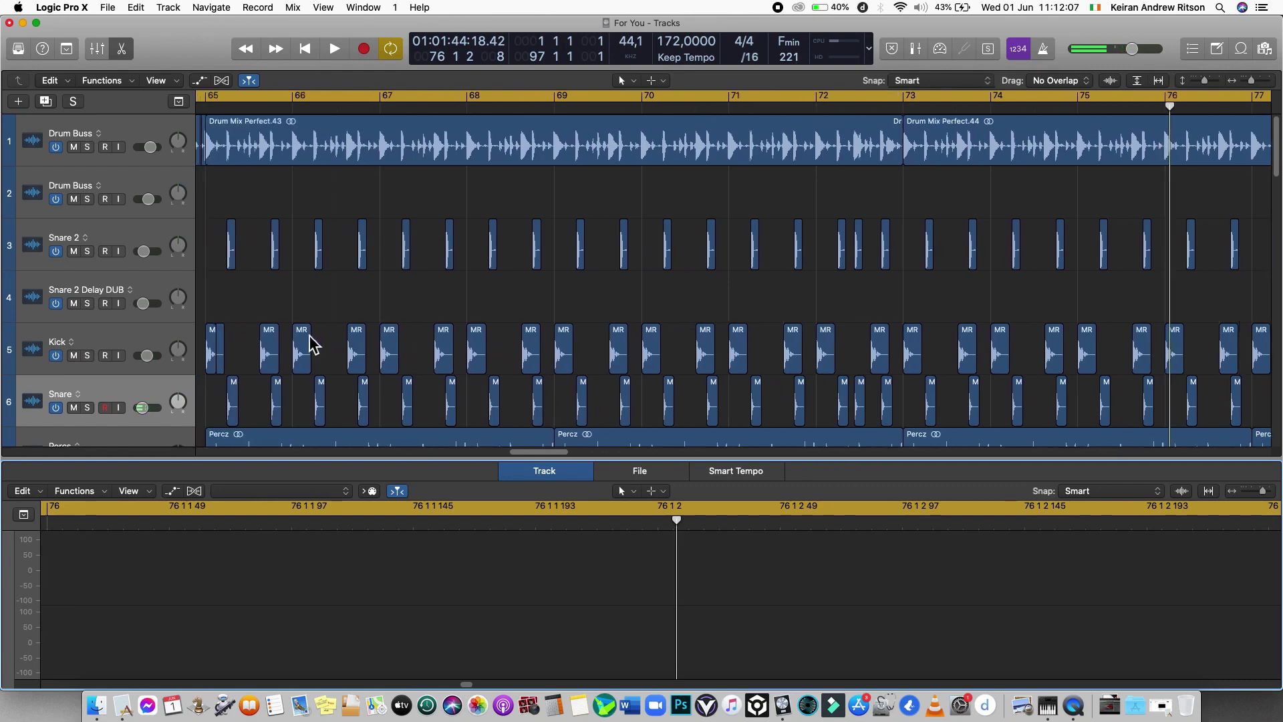
scroll(314, 345, "right", 12)
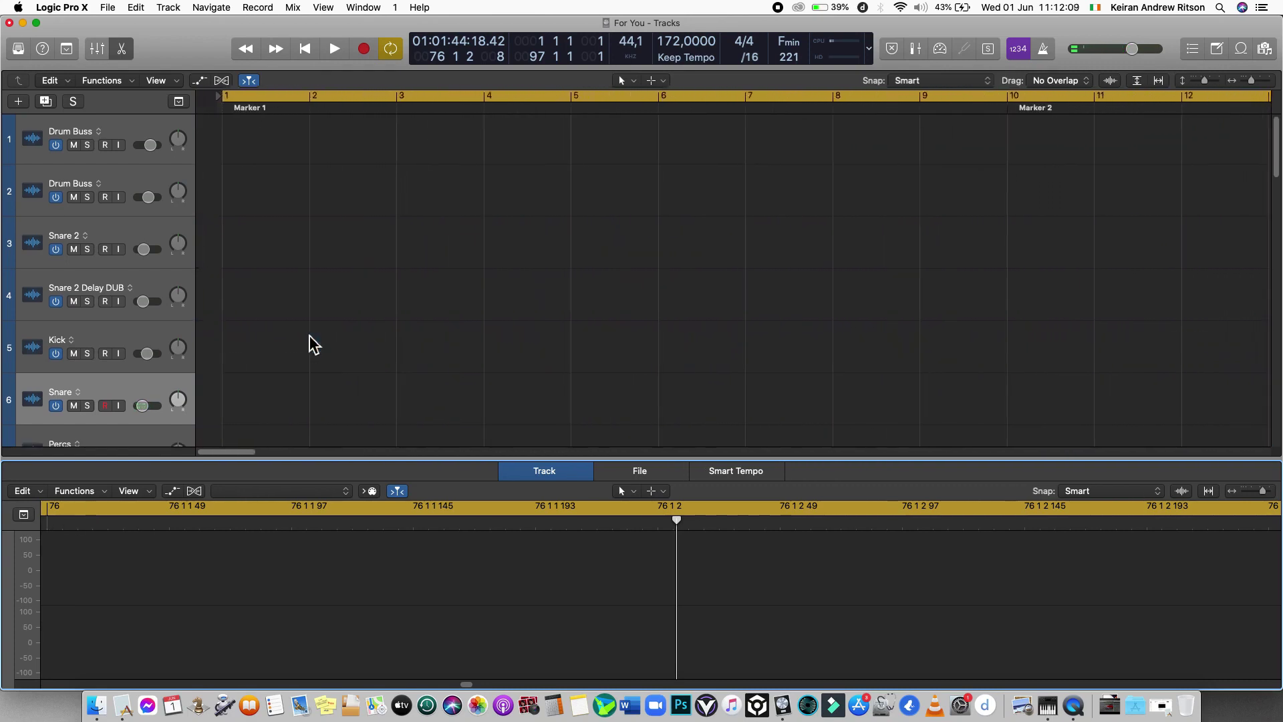
scroll(838, 192, "right", 2)
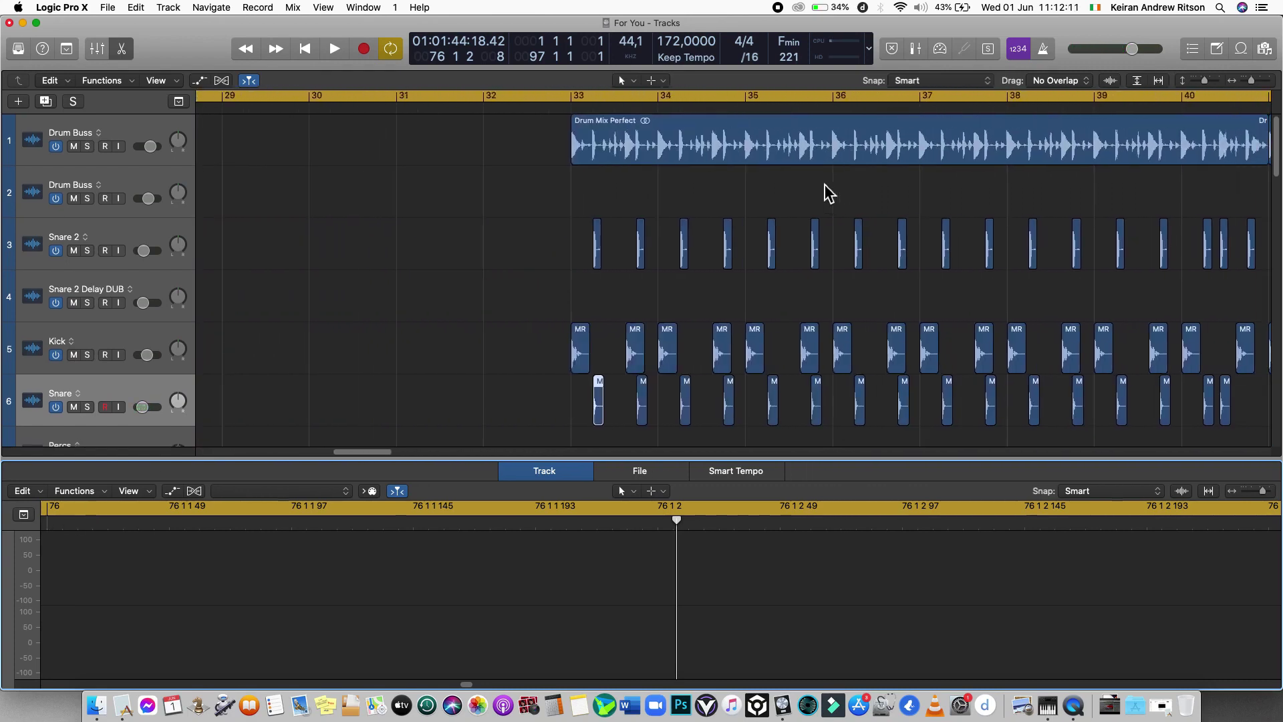
left_click(598, 249)
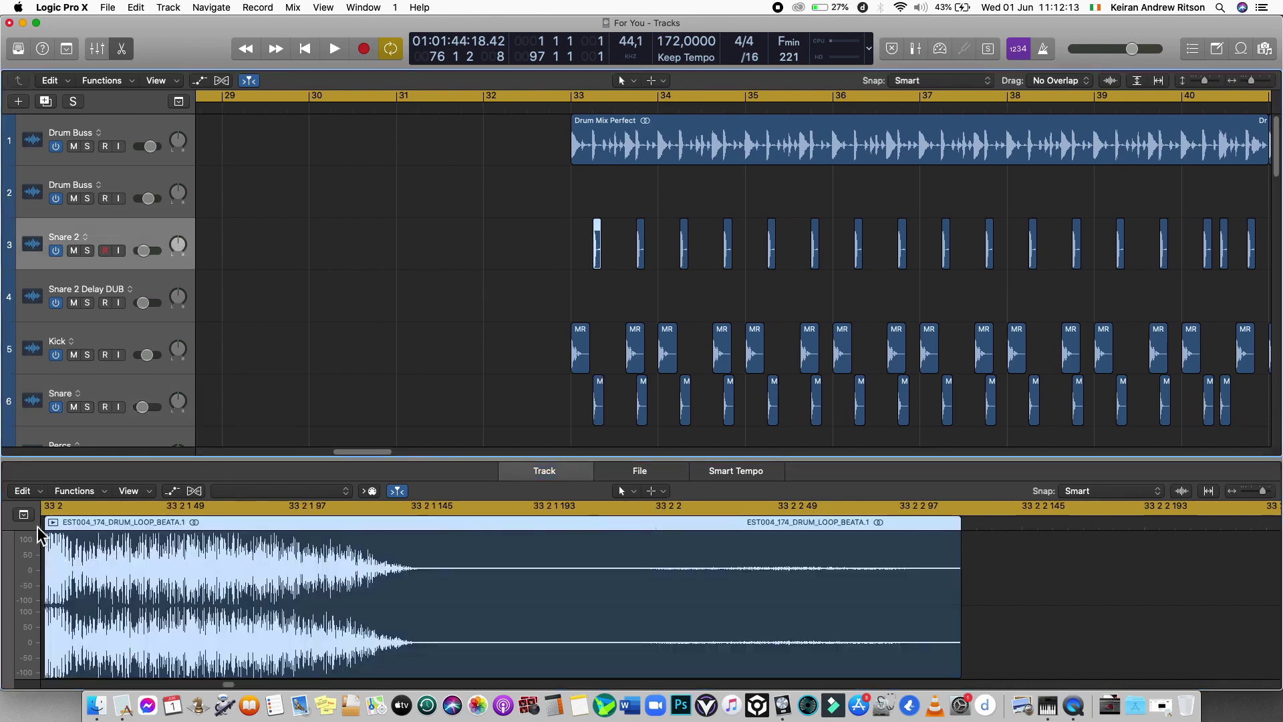
key("u")
key("space")
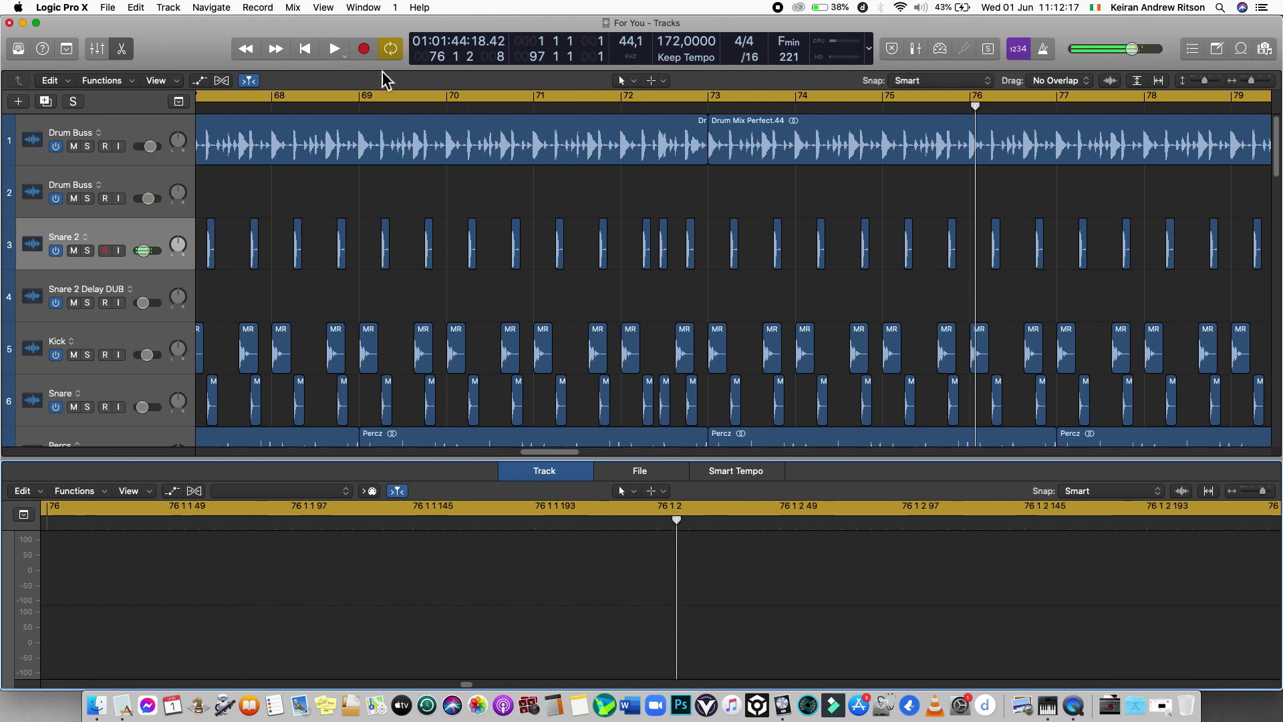
- Close the audio editor and listen to track 1's Drum Buss soloed from bar 33 without cycling, ending with its solo off
left_click(121, 48)
scroll(314, 230, "left", 20)
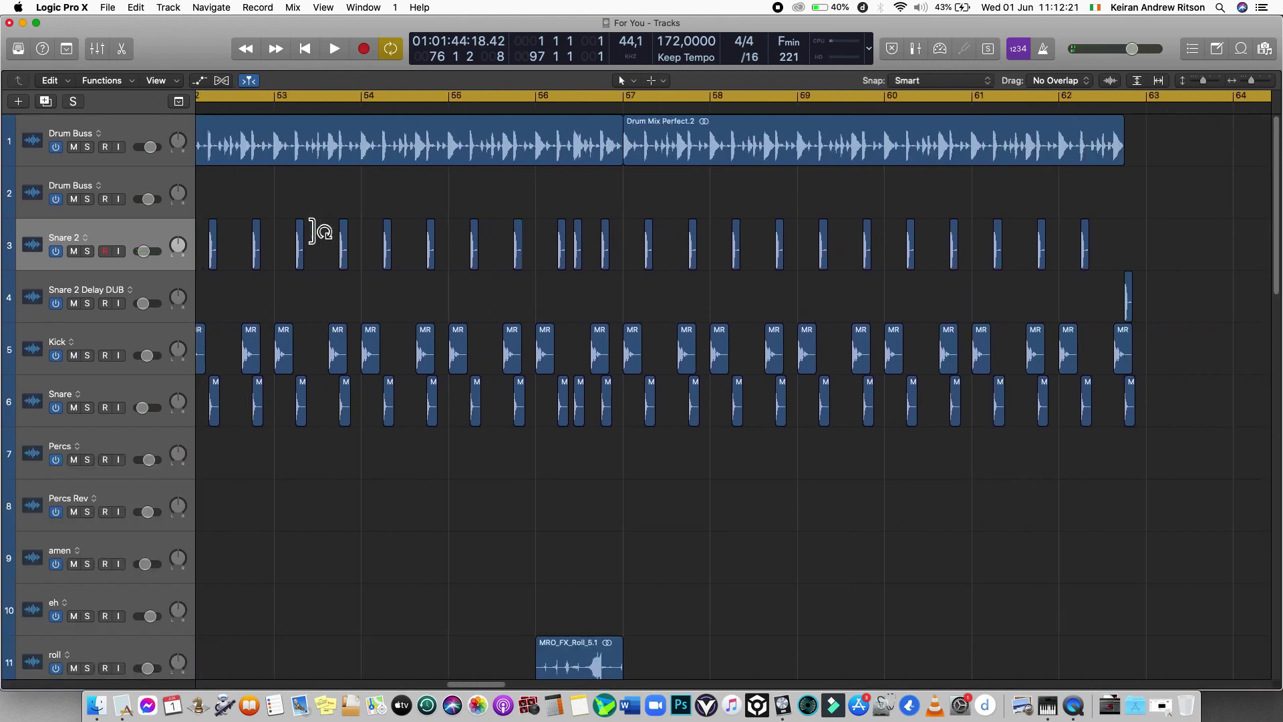
scroll(314, 231, "right", 6)
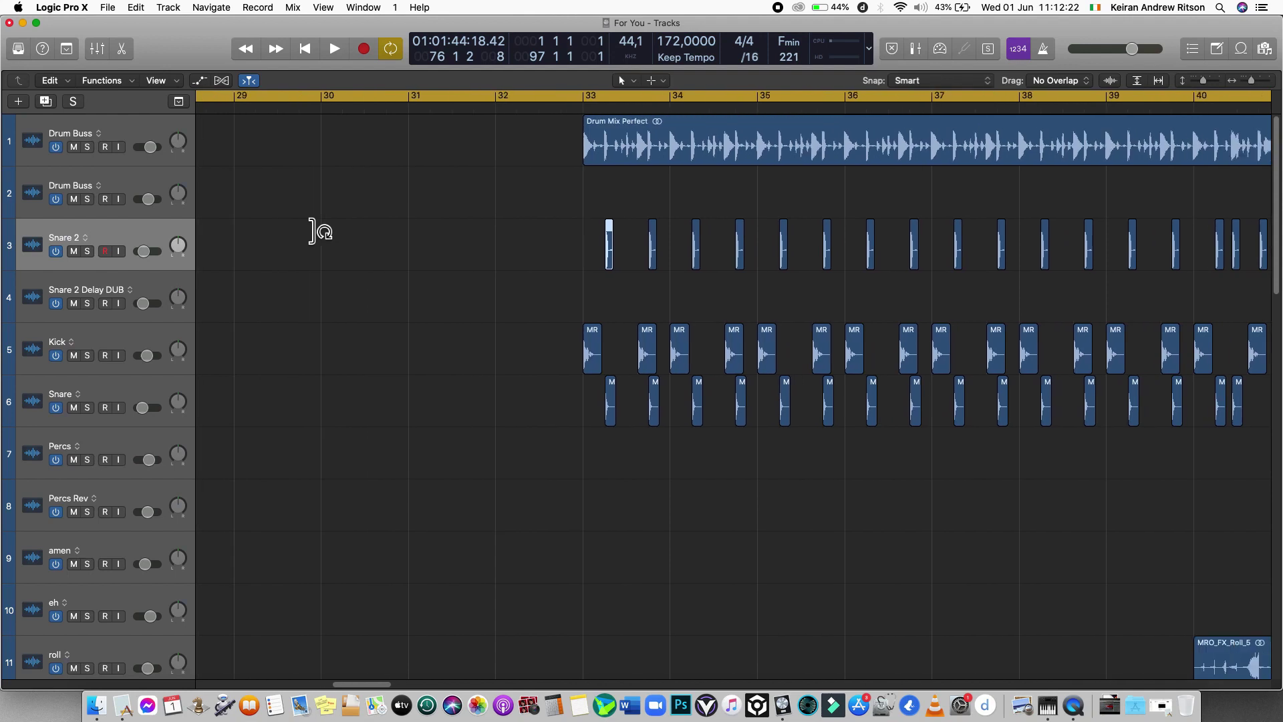
left_click(87, 147)
key("c")
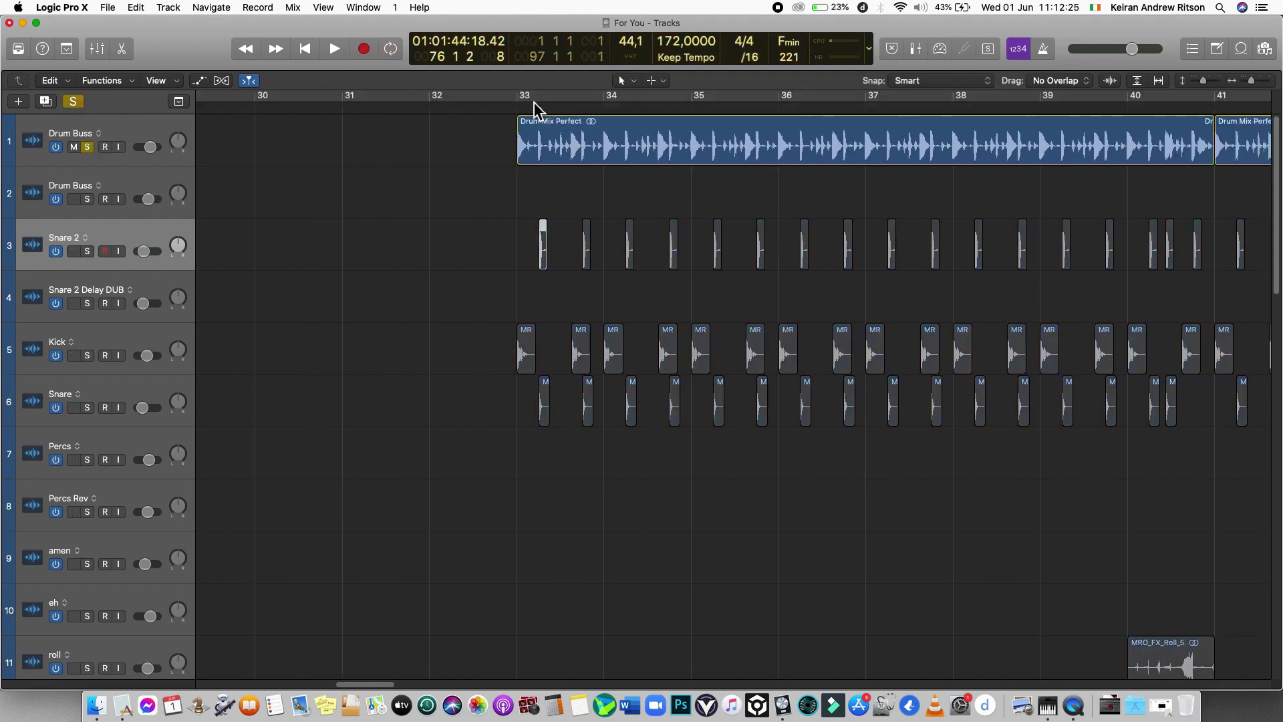
left_click(528, 110)
key("space")
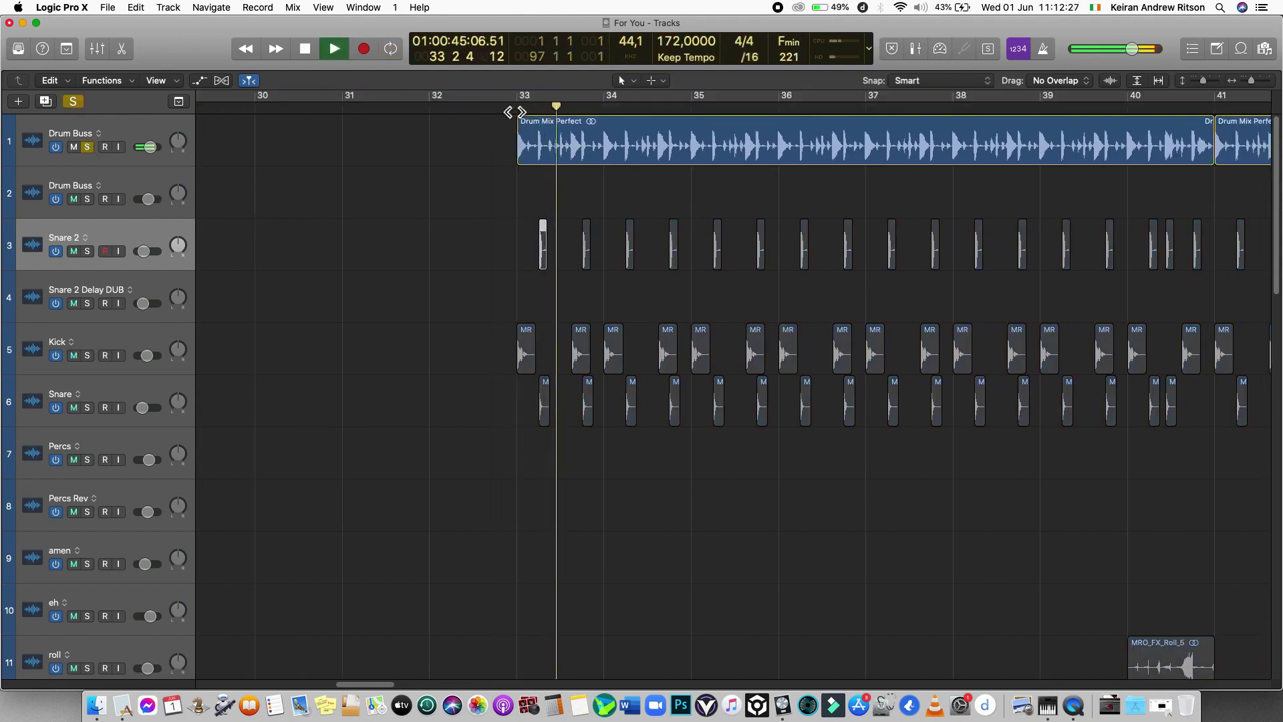
left_click(88, 147)
key("space")
left_click(88, 147)
- Fit the whole arrangement horizontally at a slightly reduced track height and examine the tracks from Percs to Lead
scroll(396, 251, "down", 5)
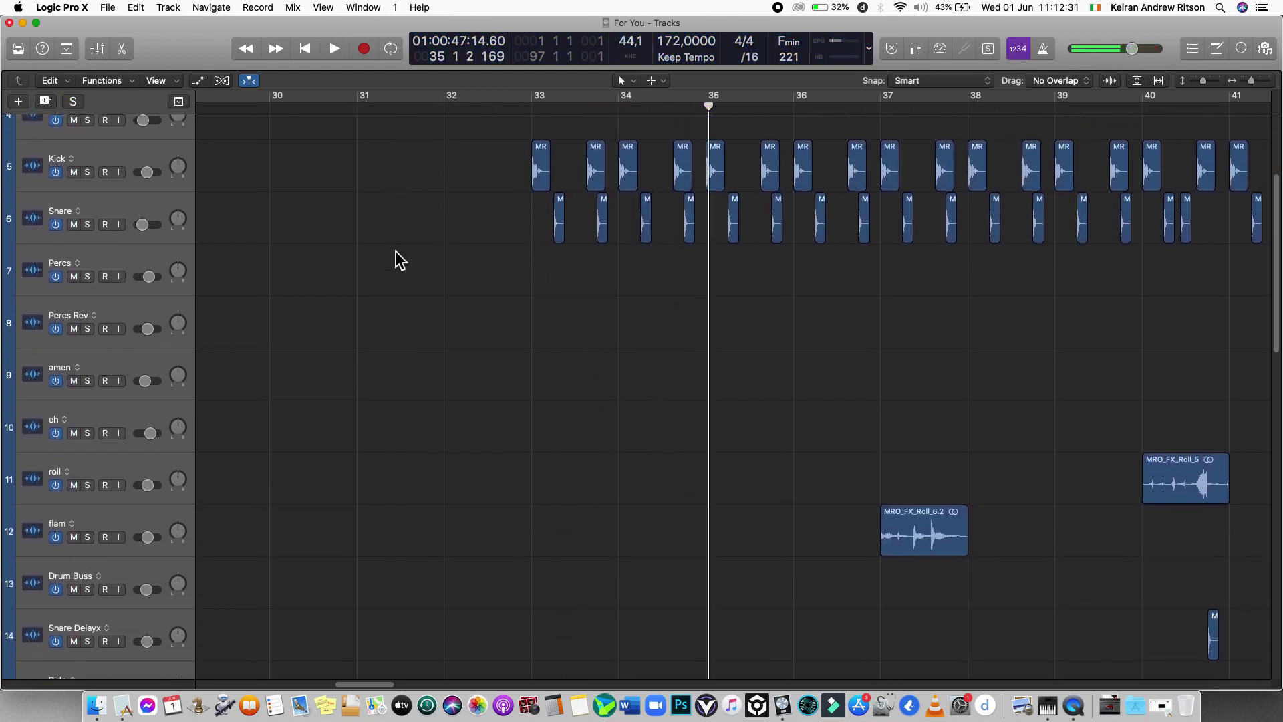
scroll(396, 251, "left", 3)
left_click(1137, 80)
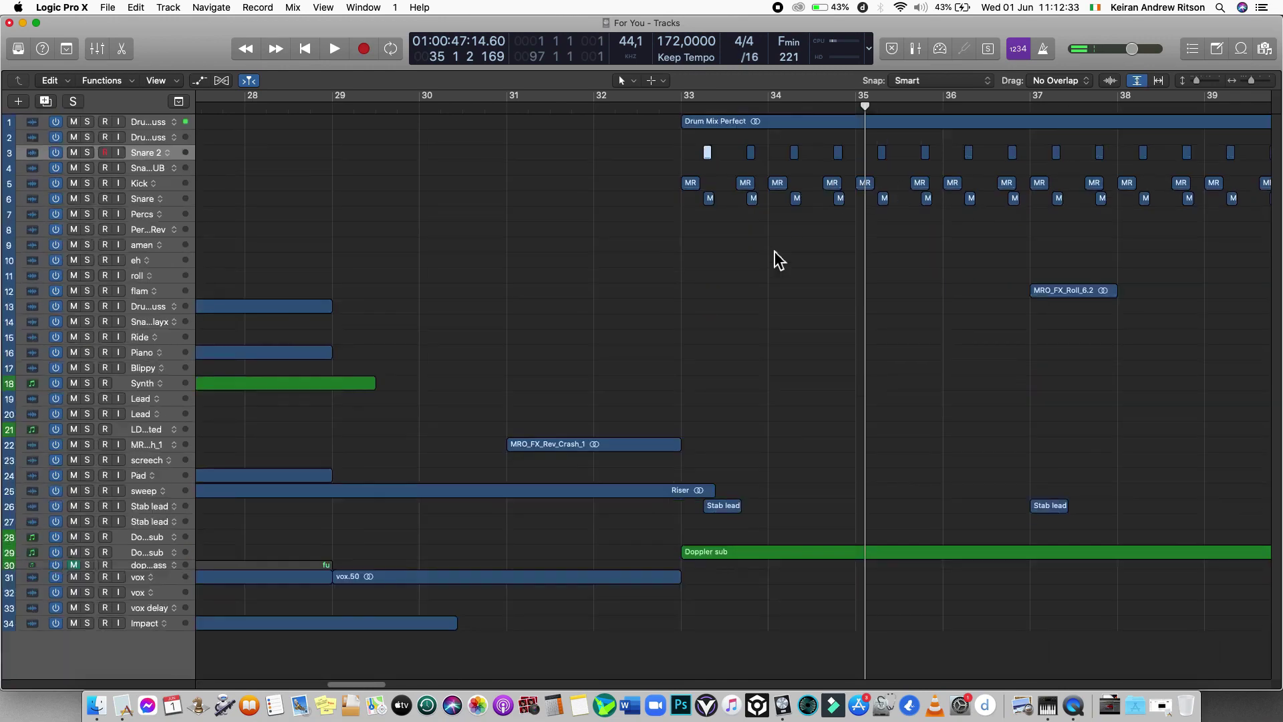
left_click(1159, 81)
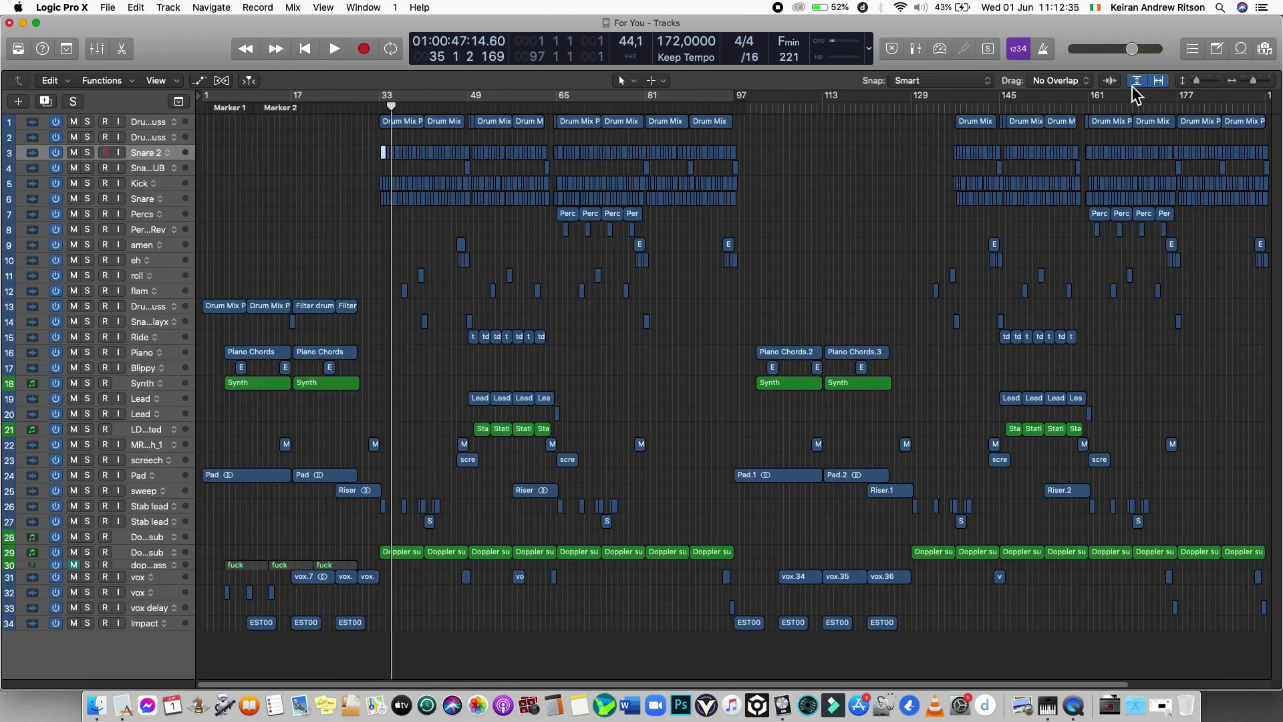
left_click(1138, 84)
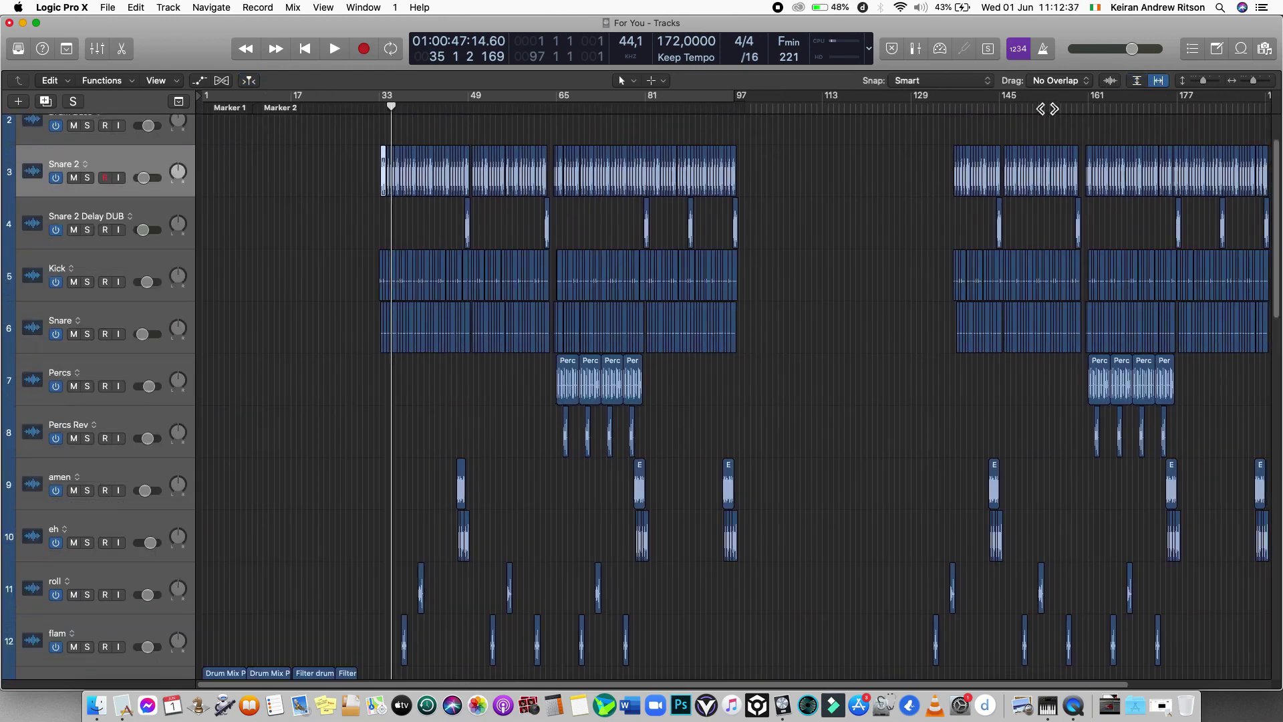
left_click_drag(1205, 84, 1202, 85)
scroll(411, 512, "down", 5)
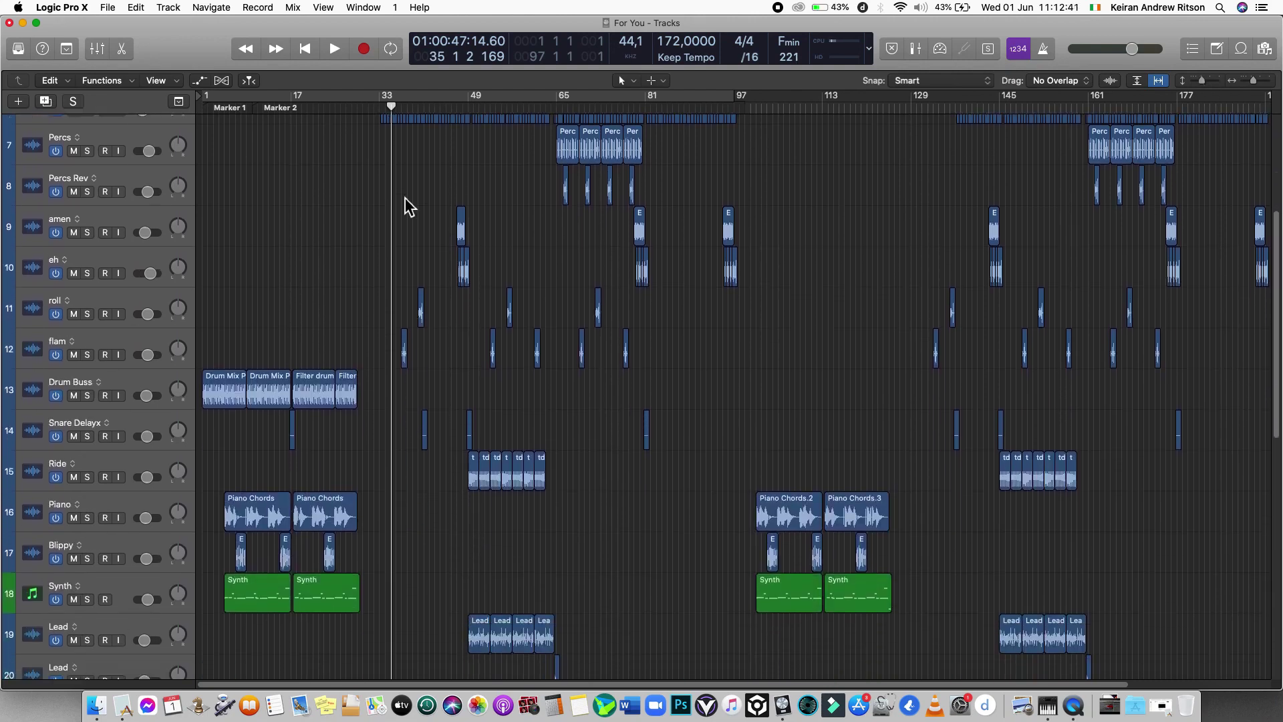
- Re-enable cycle mode and show the Single EQ Frequency automation on the intro Drum Buss track 13
key("c")
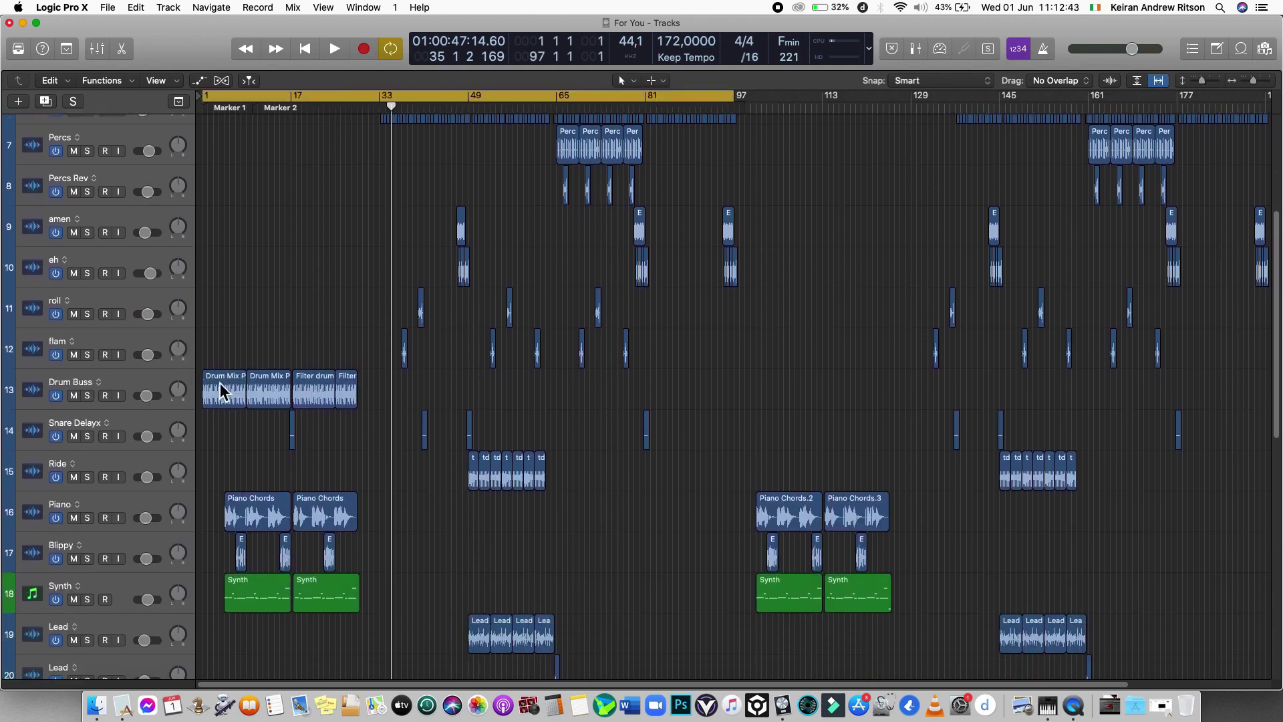
key("a")
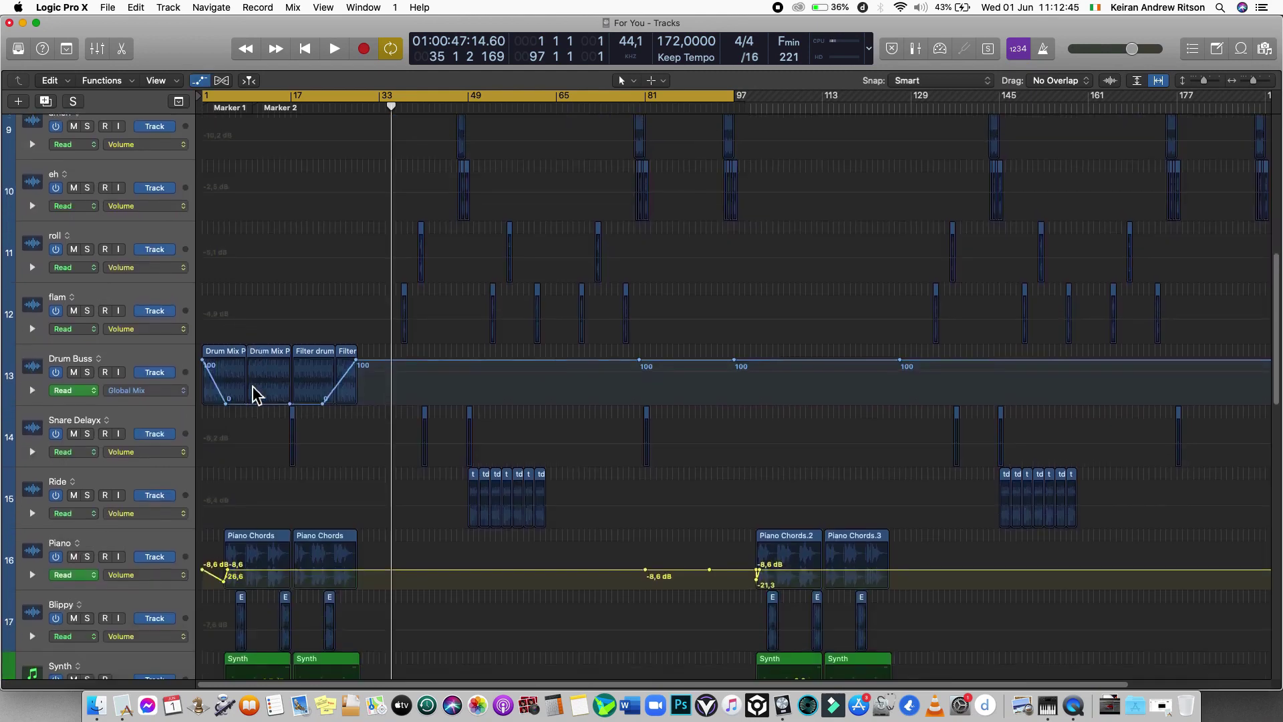
left_click(167, 390)
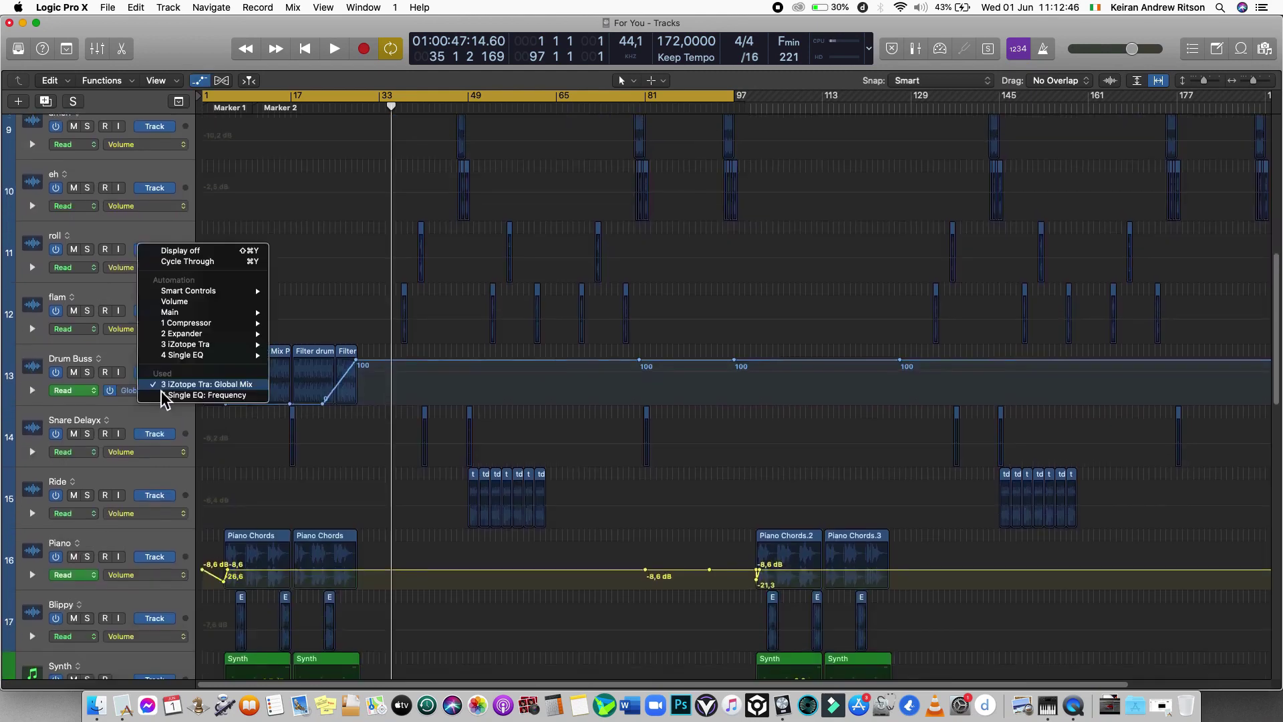
left_click(215, 395)
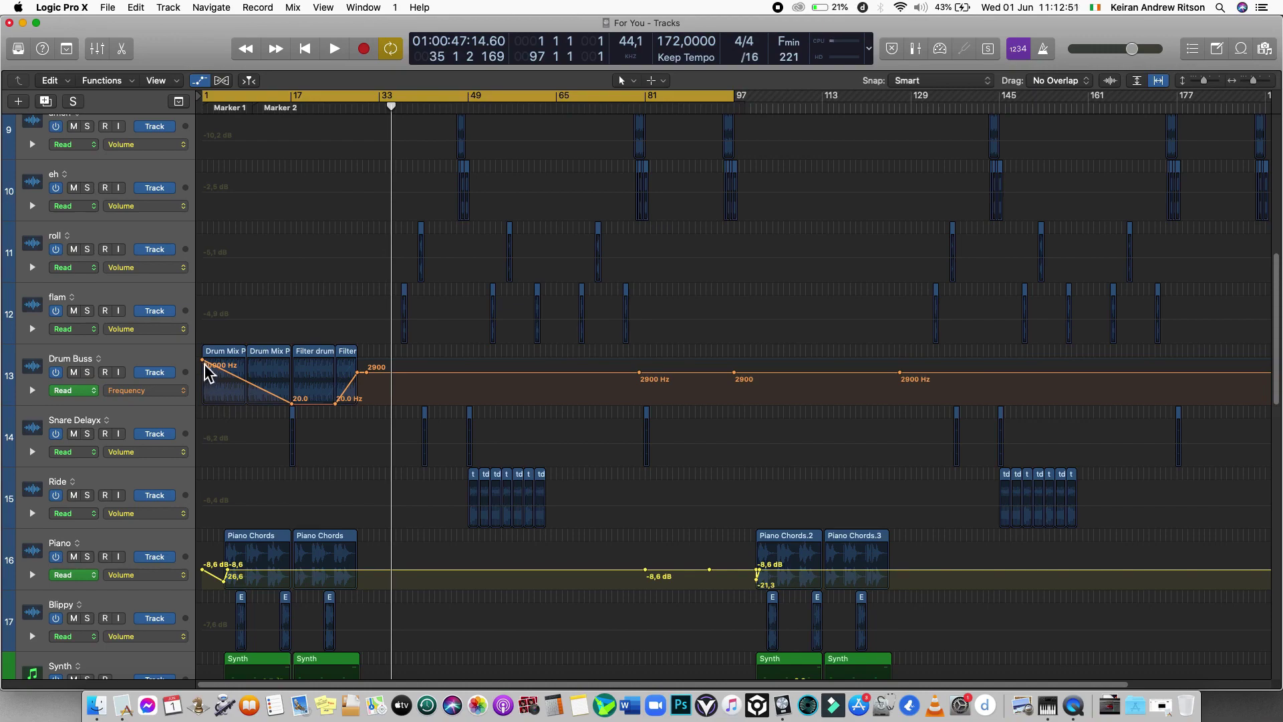
- Open track 13 Drum Buss's Single Band EQ from the mixer, position its window over the tracks and hide the mixer
key("x")
key("x")
left_click(162, 372)
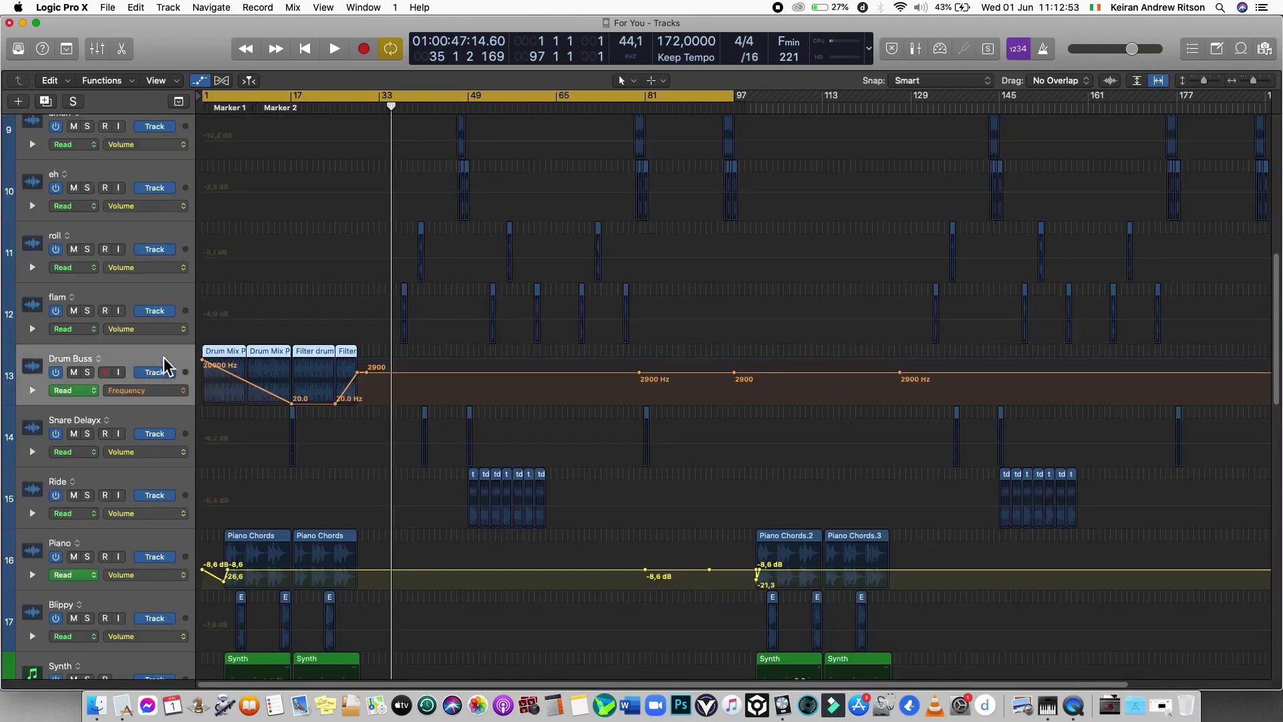
key("x")
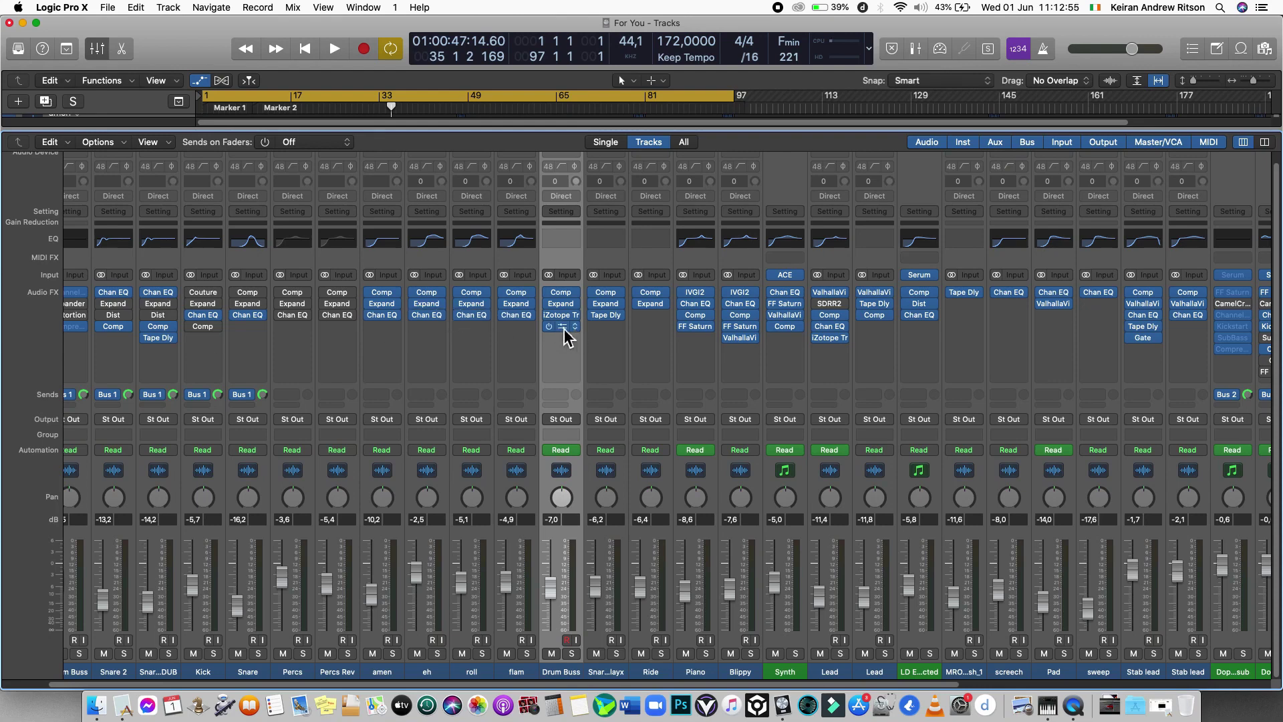
left_click(563, 327)
left_click_drag(190, 54, 810, 295)
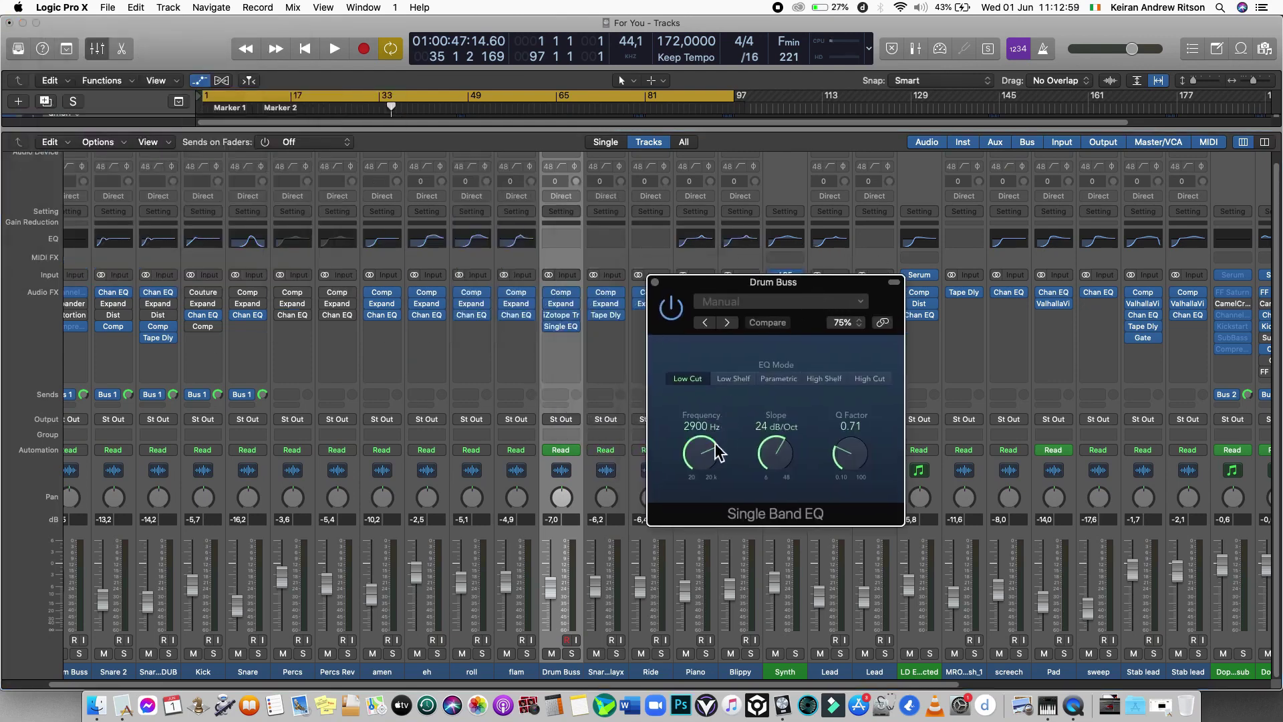
key("x")
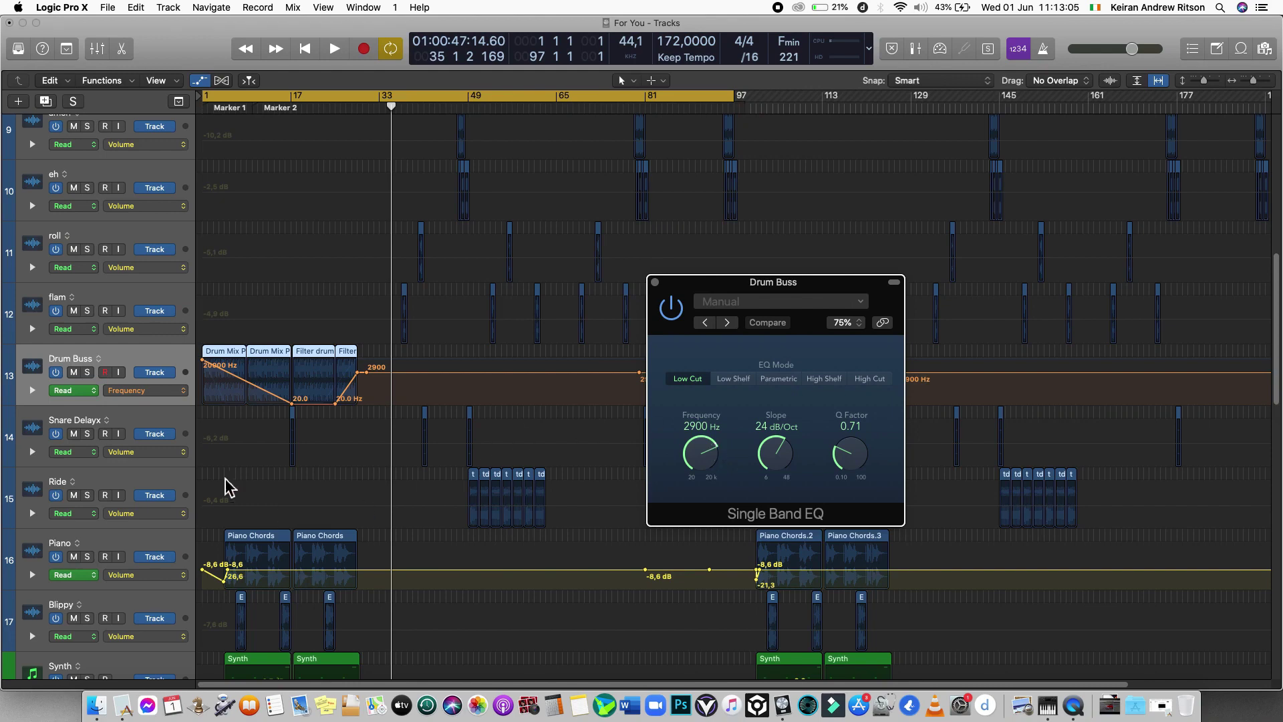
- Solo track 13 Drum Buss and listen from the project start while watching the Single Band EQ's automated frequency
left_click(87, 372)
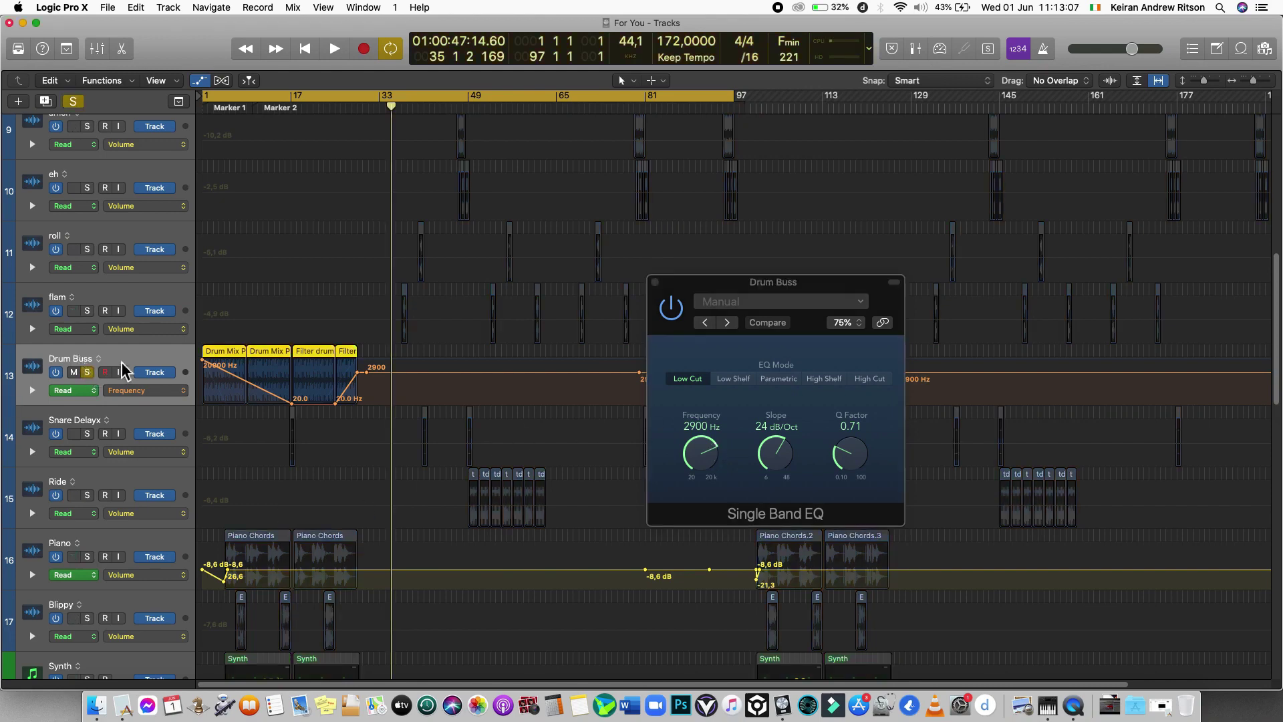
key("Return")
key("space")
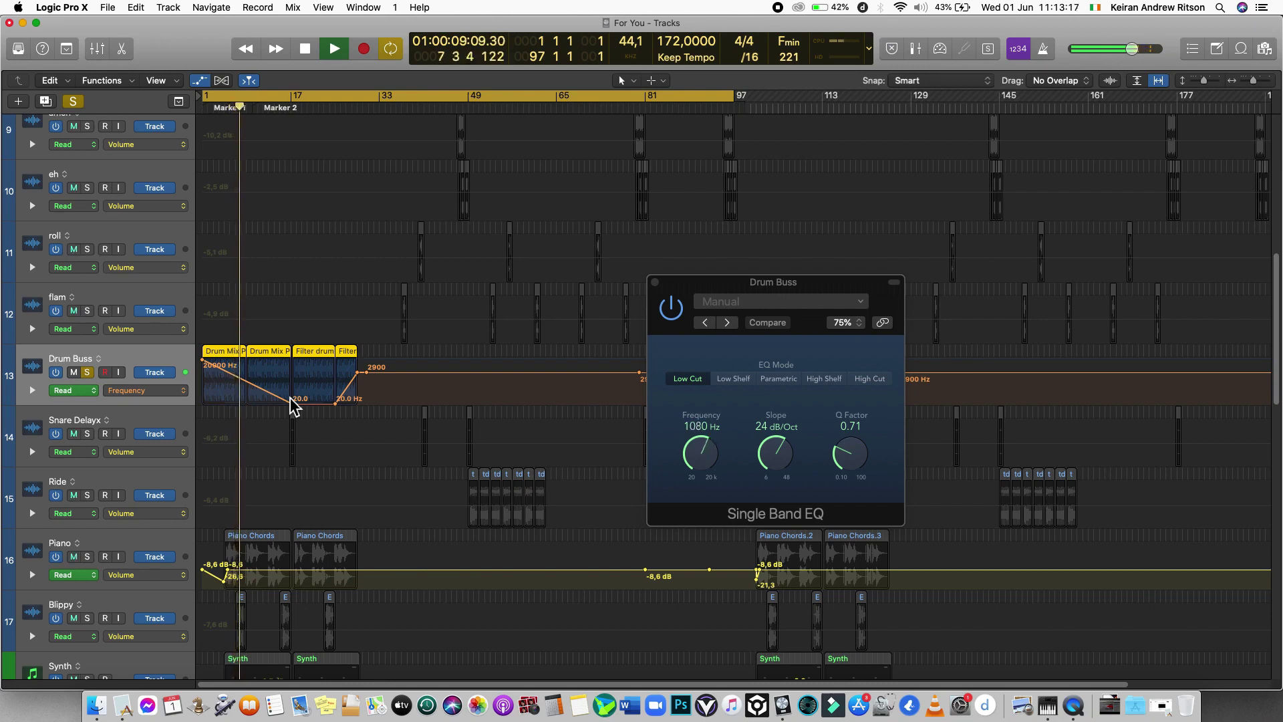
key("space")
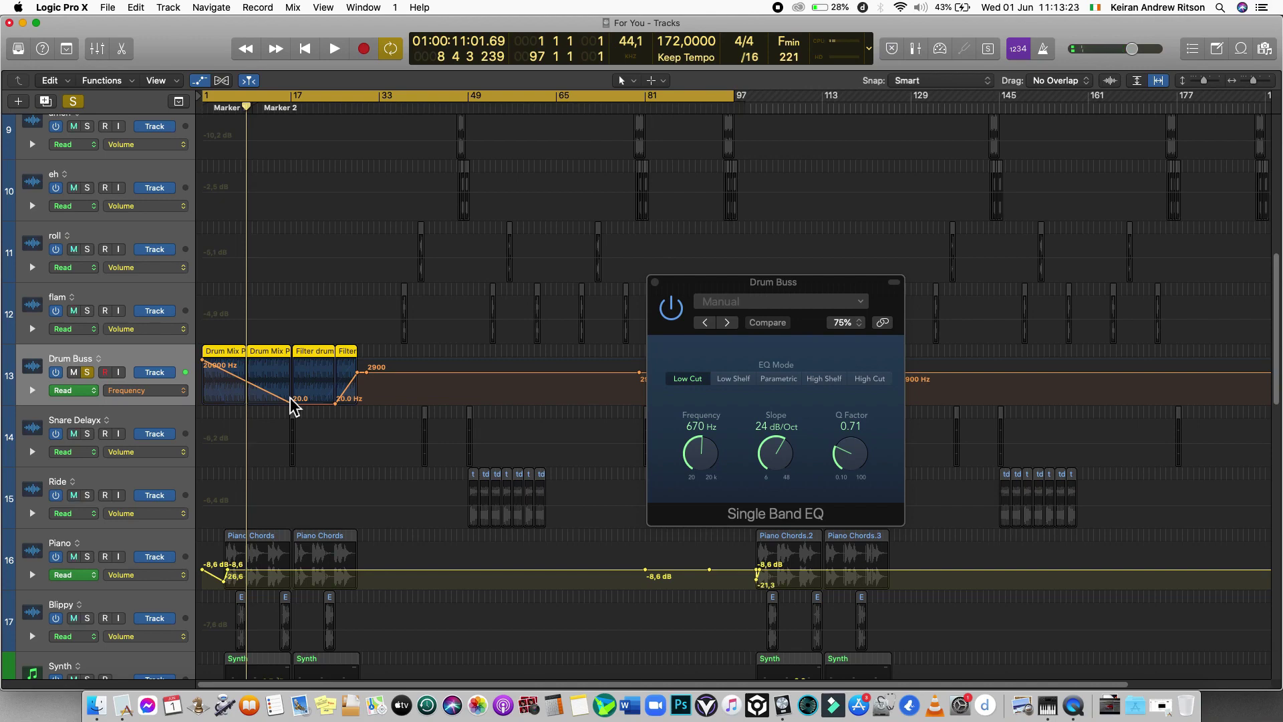
- Replay the soloed intro Drum Buss from the start, skip ahead to about bar 14, listen past bar 17 and end its solo
key("Return")
key("space")
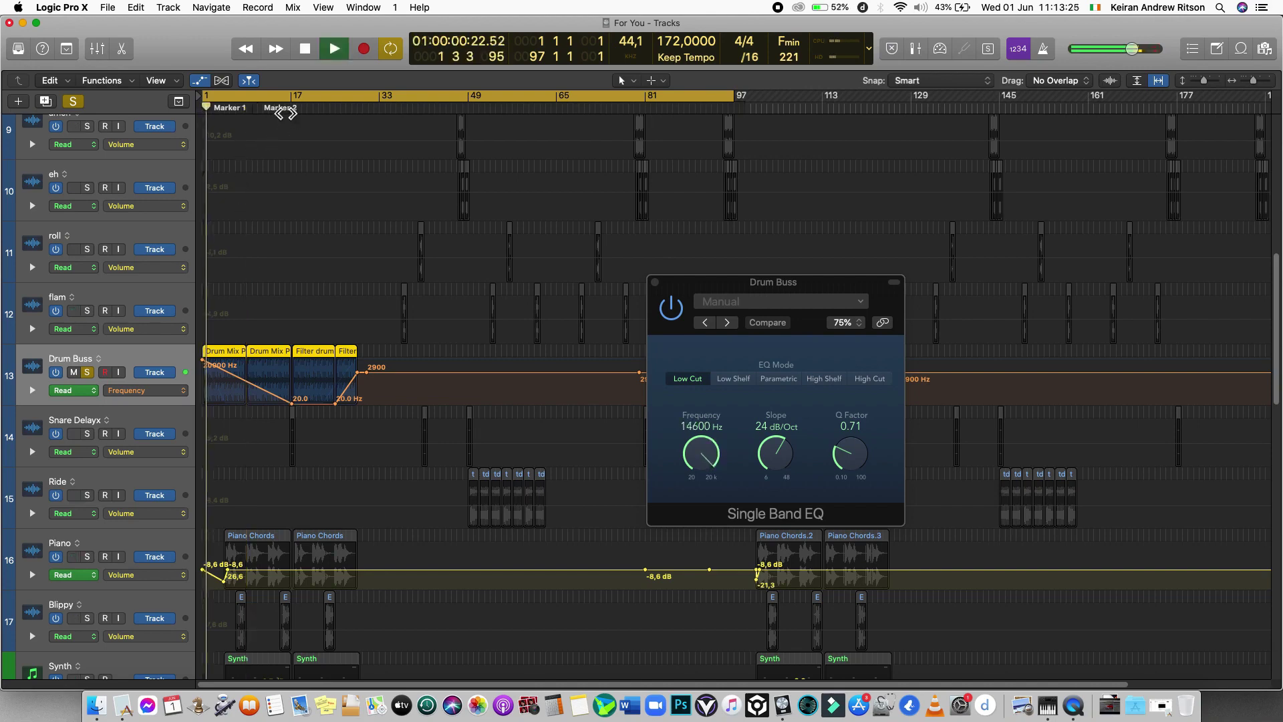
left_click(279, 109)
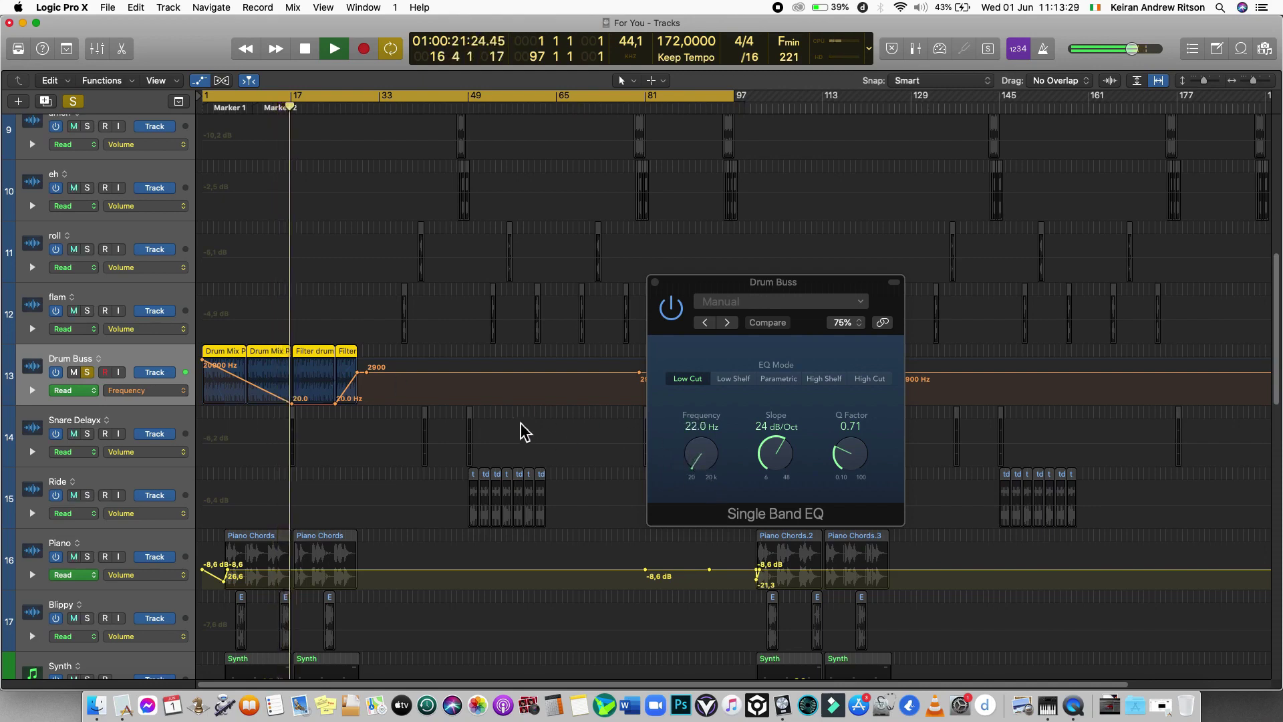
key("space")
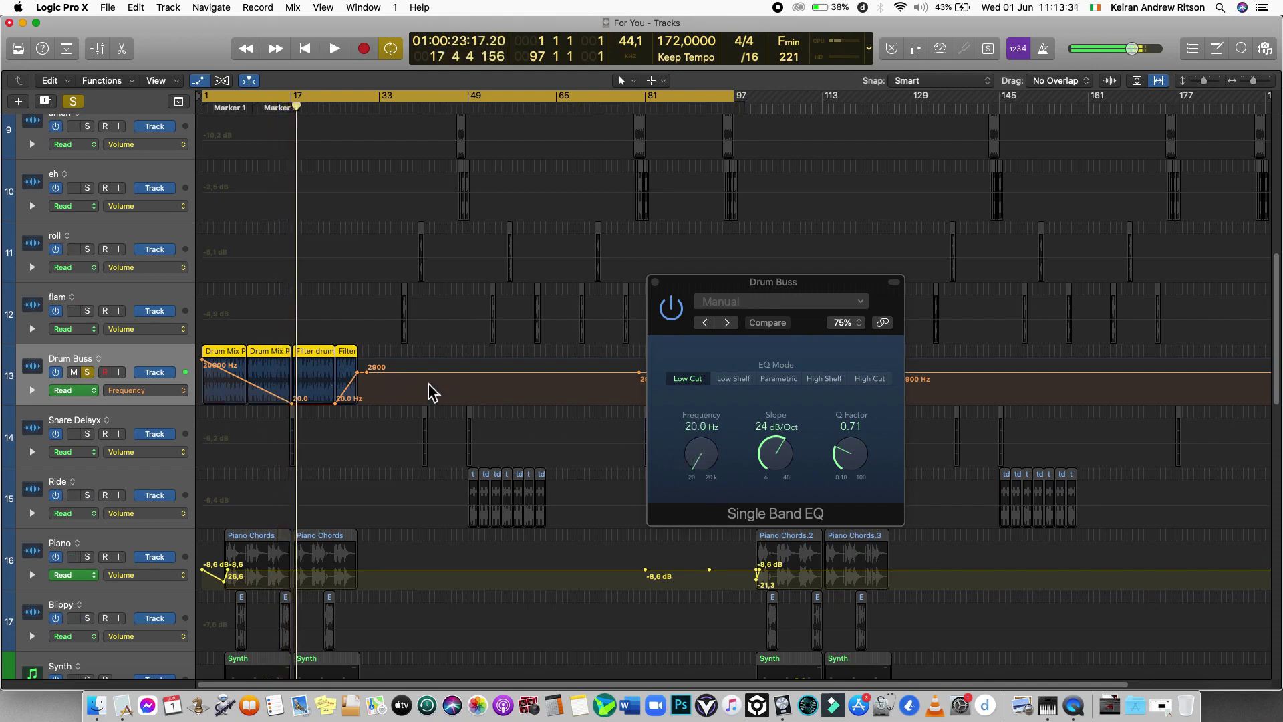
left_click(87, 372)
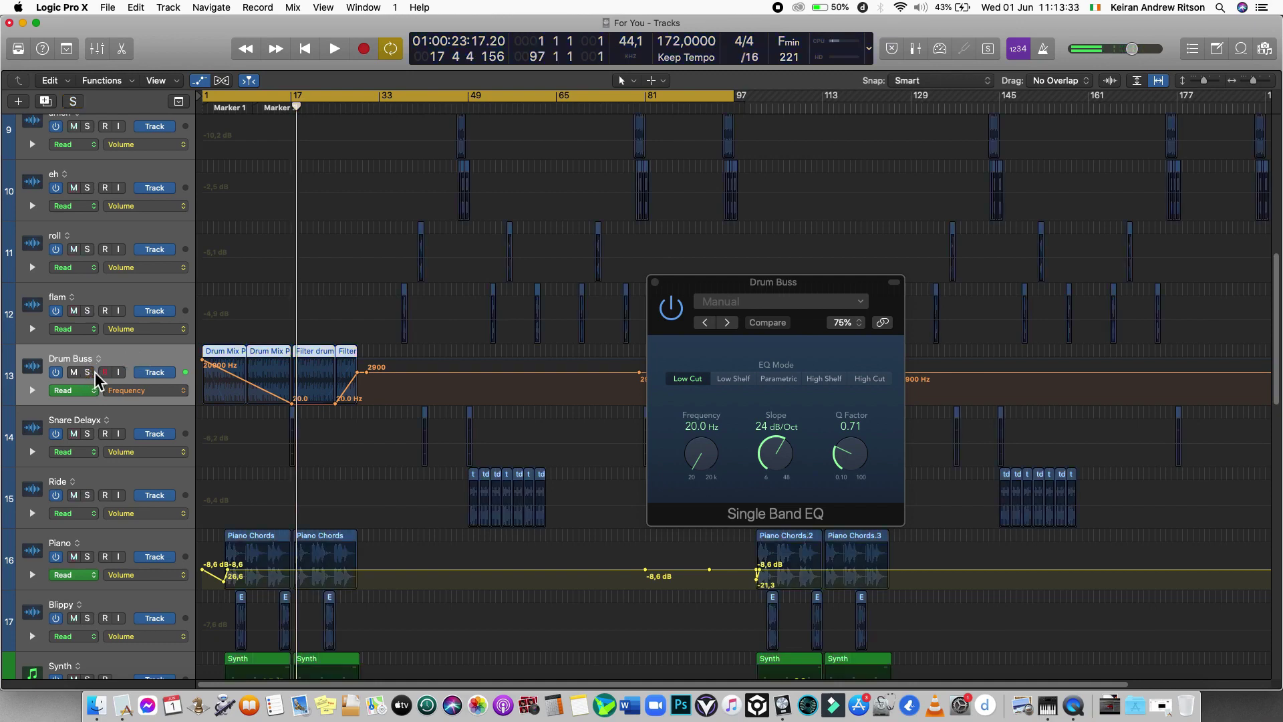
- Hide the track automation and listen to the Piano track soloed from bar 5 with cycle mode off, ending with its solo off
left_click(105, 373)
key("a")
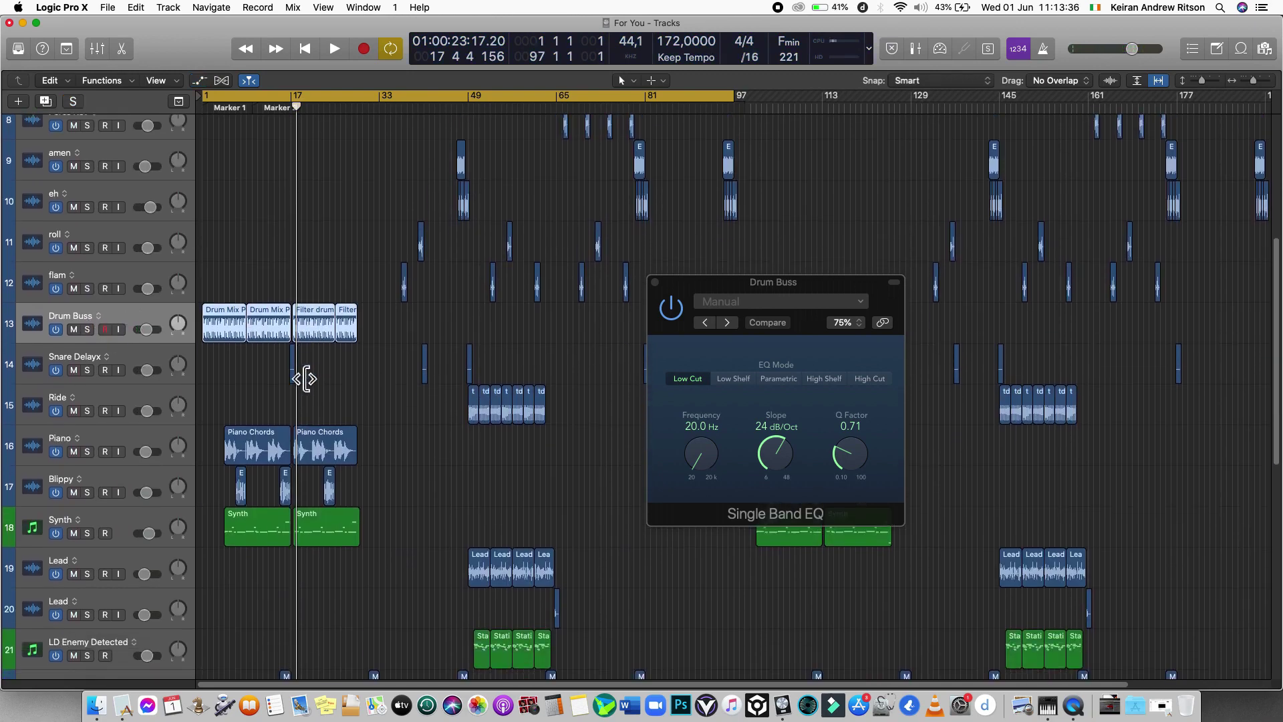
left_click(87, 451)
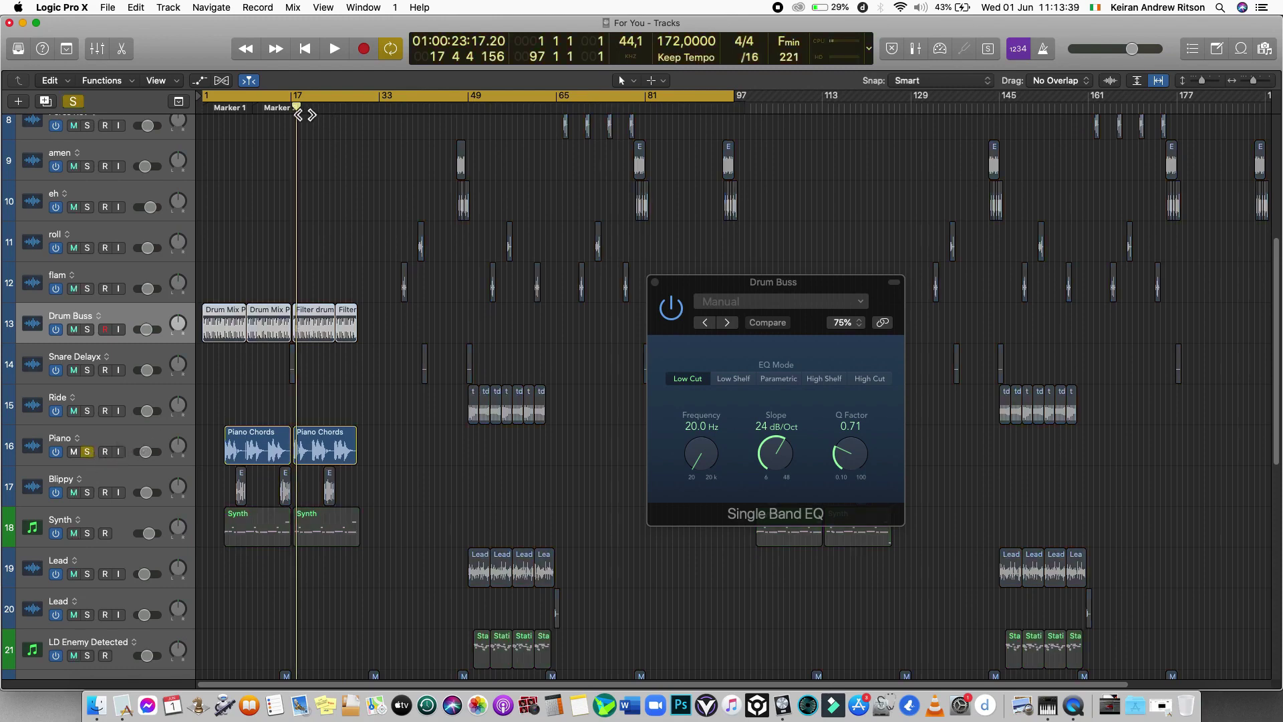
left_click_drag(298, 115, 229, 127)
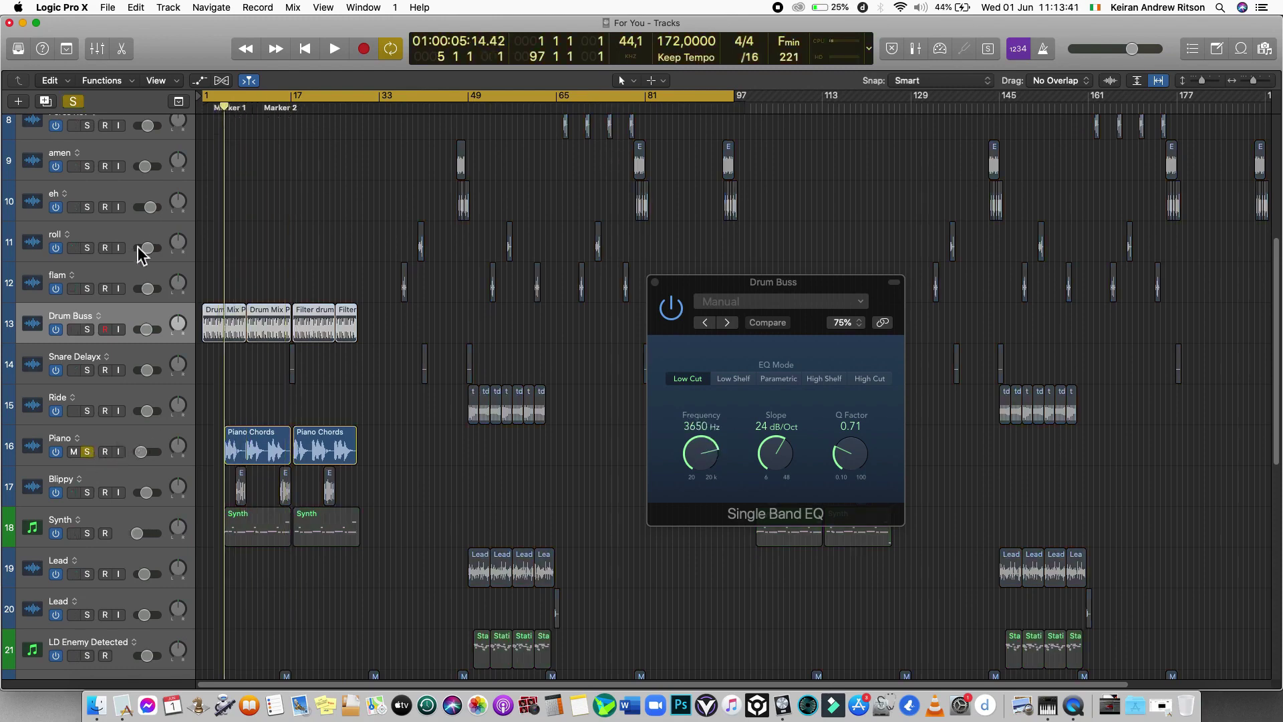
key("c")
key("space")
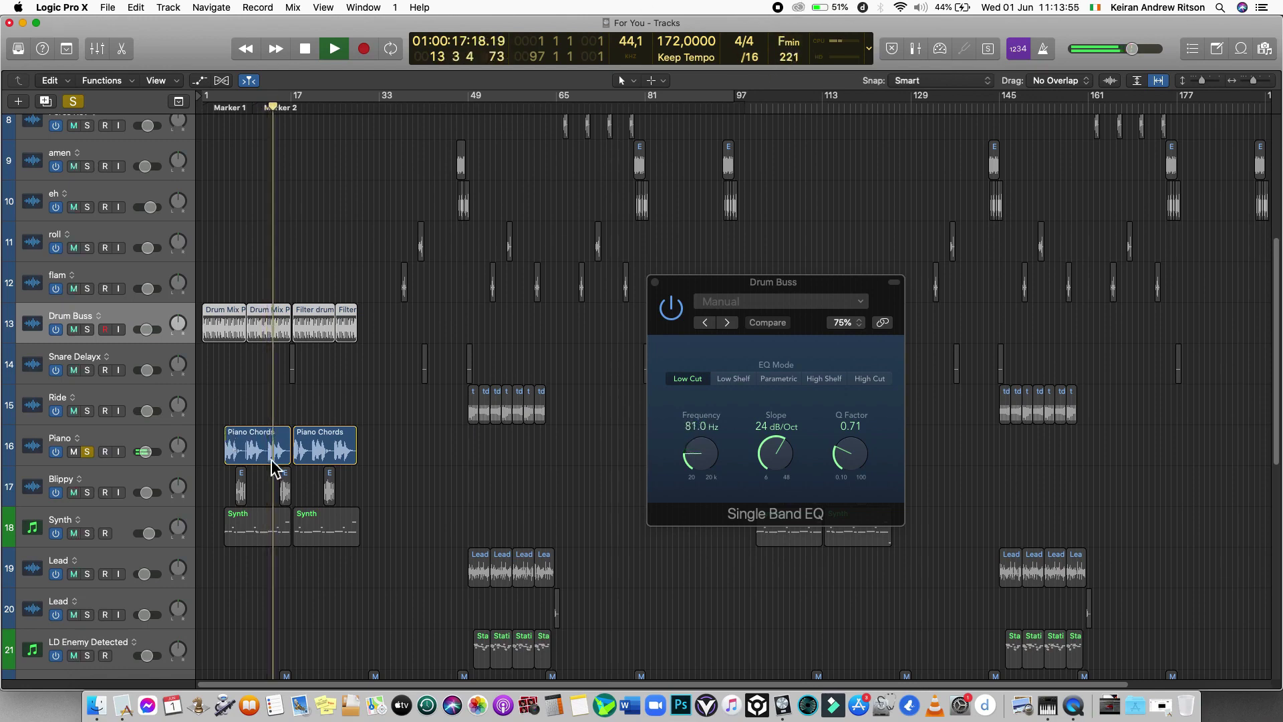
key("space")
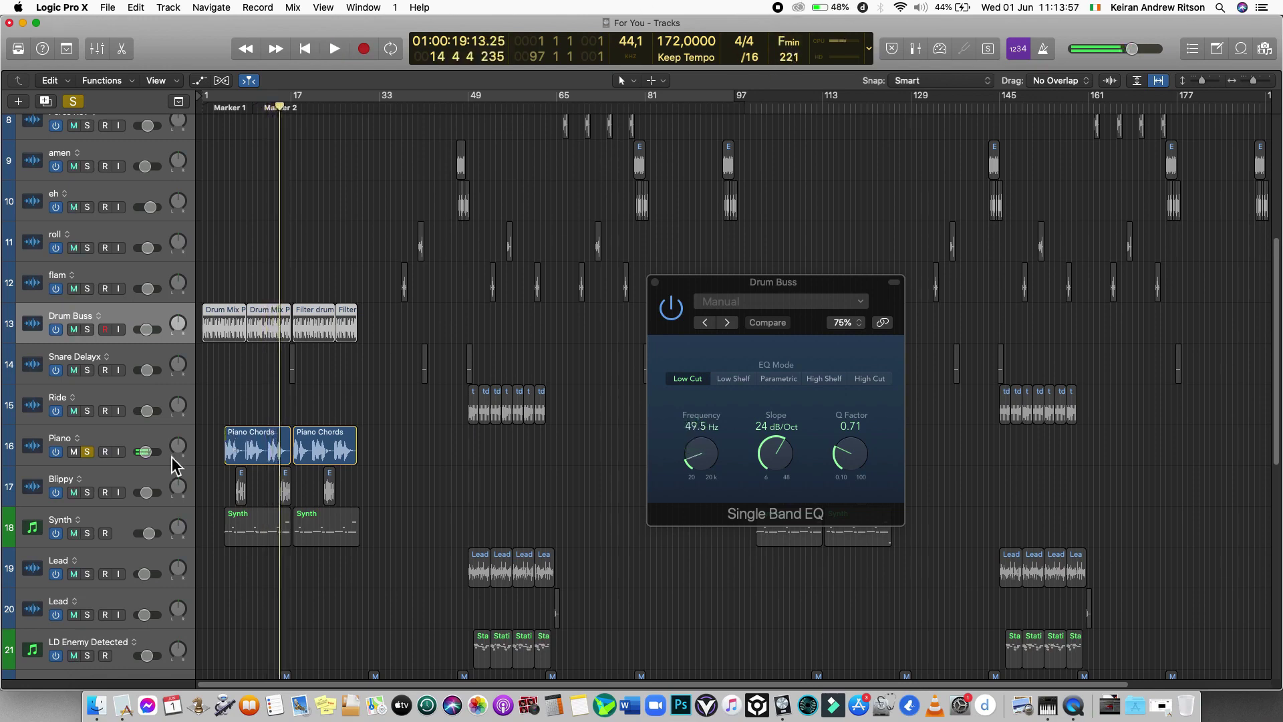
key("x")
key("x")
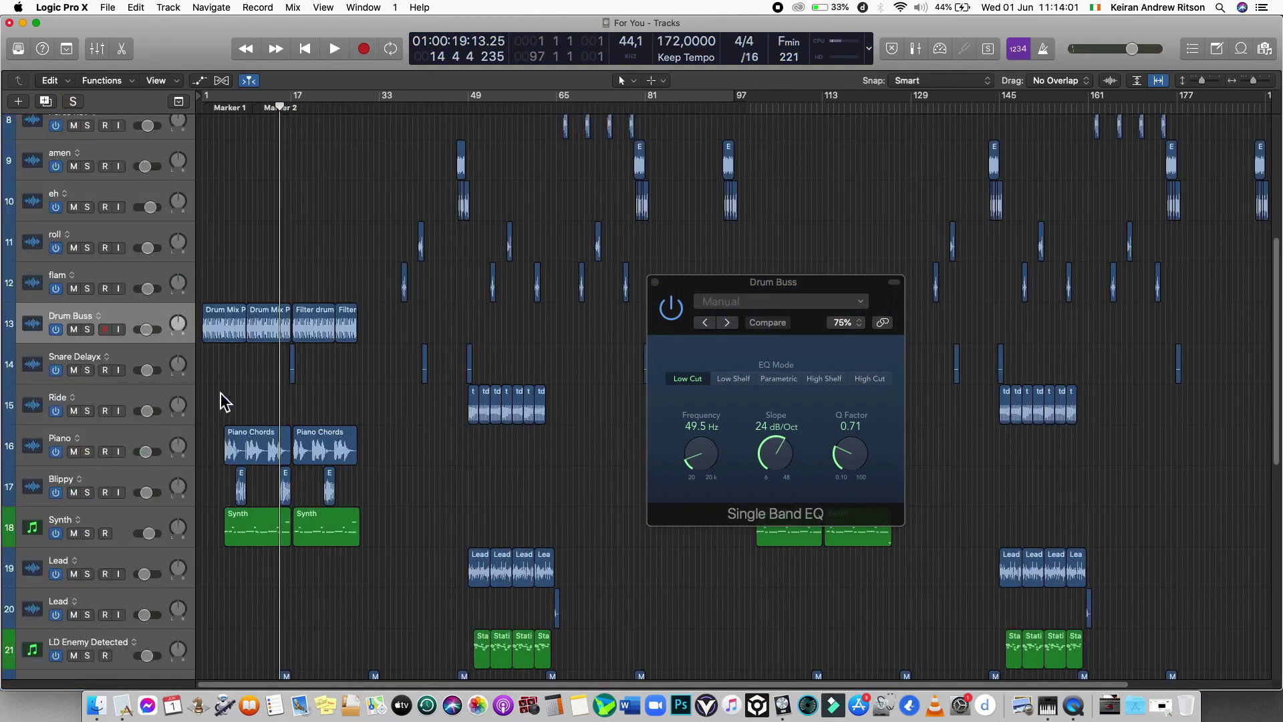
- Open the first Piano Chords region in an enlarged audio editor, close the Drum Buss EQ window and examine the Flex Pitch notes
double_click(254, 444)
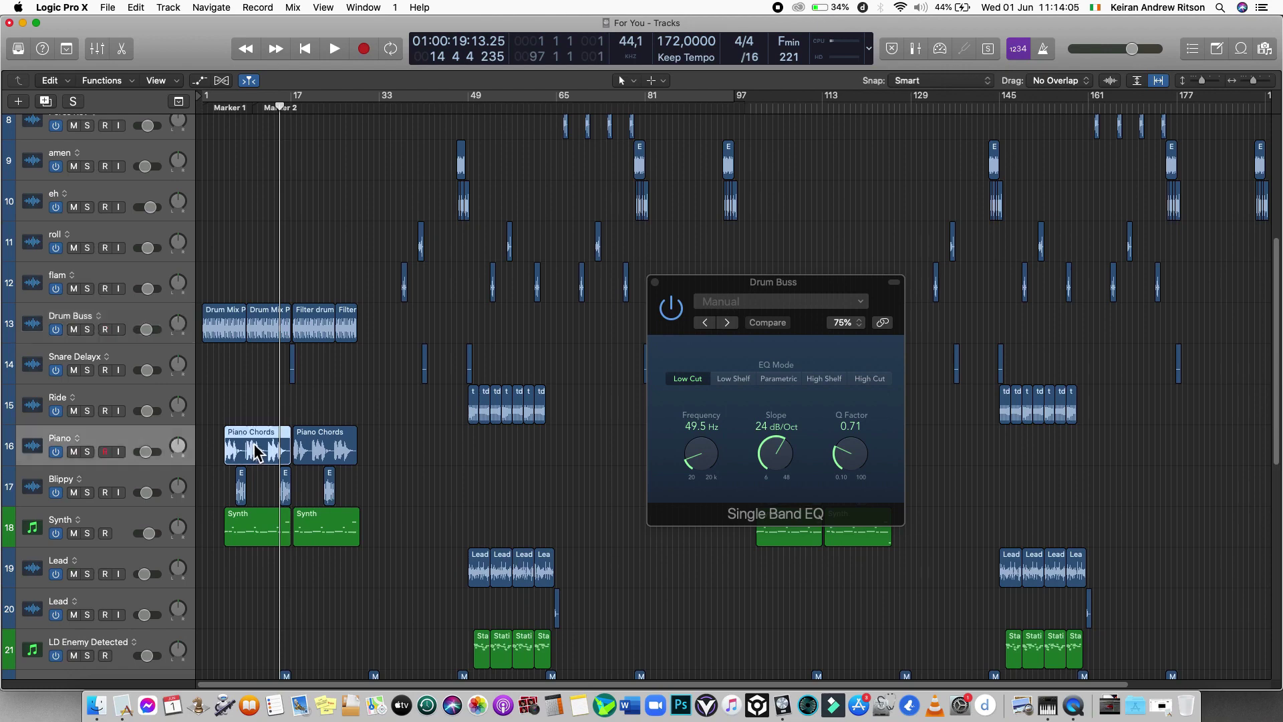
left_click(654, 281)
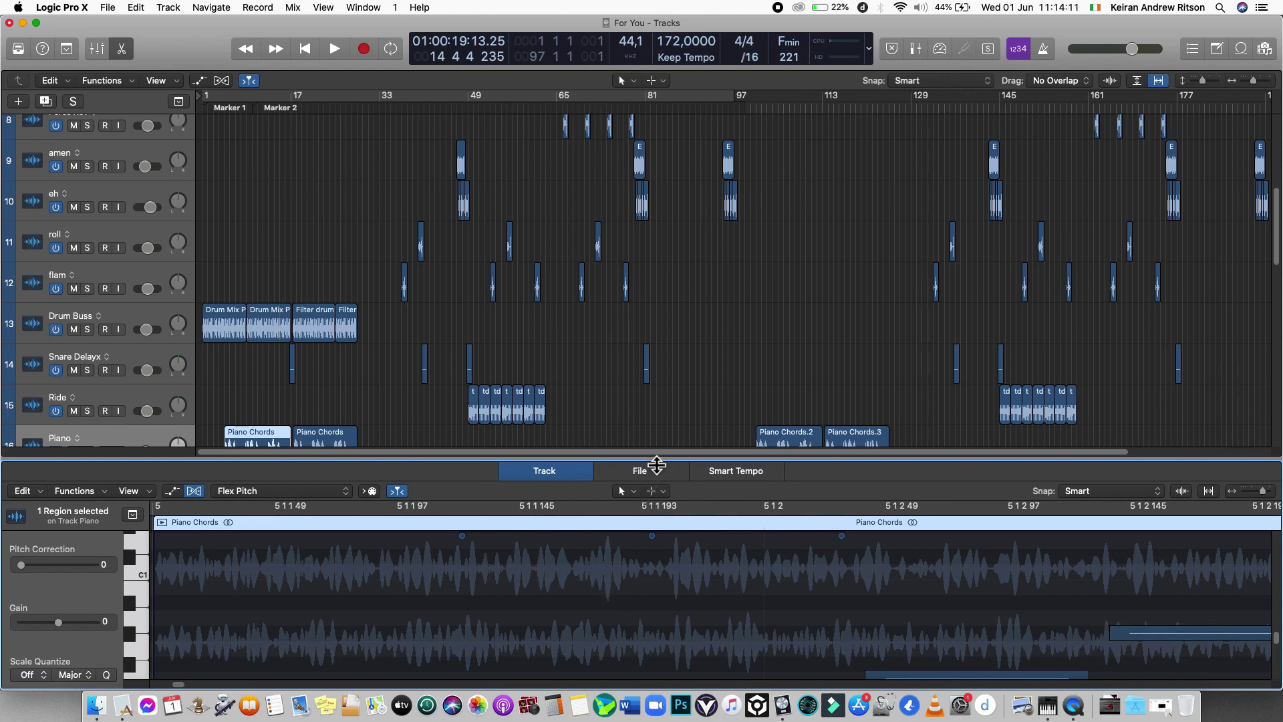
left_click_drag(657, 467, 636, 375)
scroll(610, 507, "down", 4)
scroll(610, 507, "right", 3)
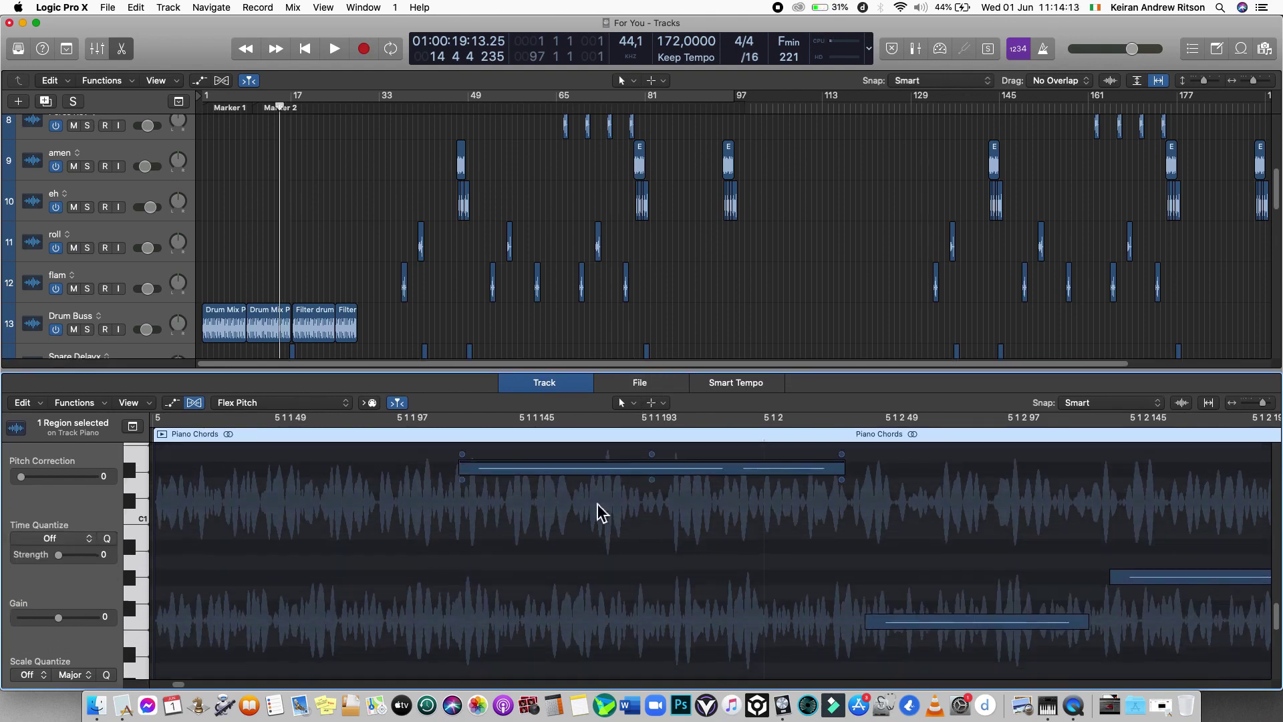
scroll(608, 509, "up", 6)
scroll(597, 511, "right", 5)
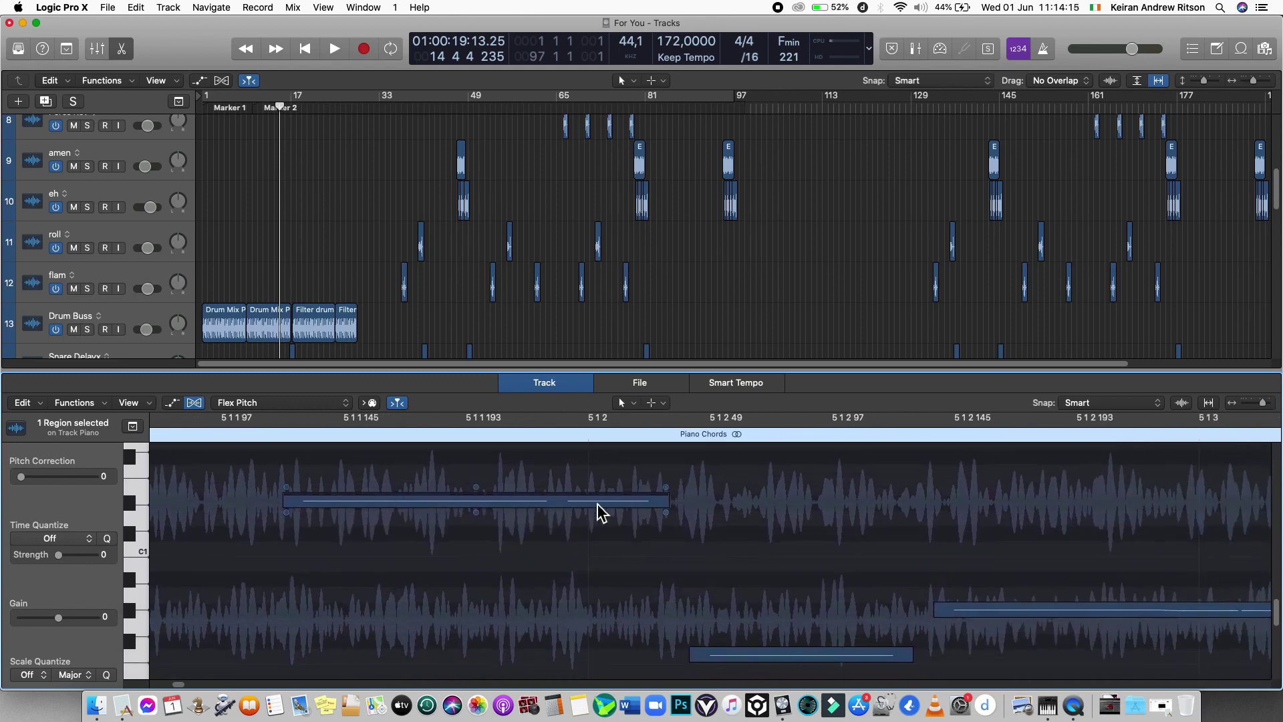
scroll(597, 511, "down", 1)
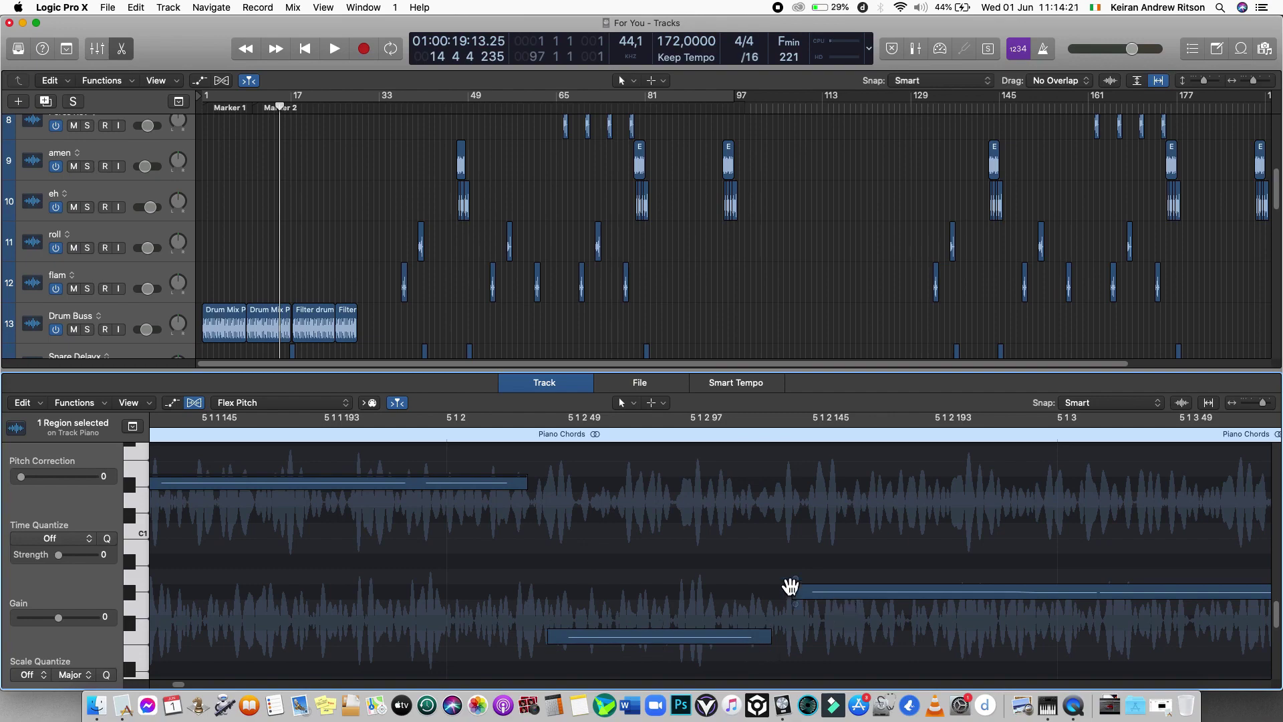
- Check the mixer briefly, reopen the Piano Chords region in the audio editor and review the available flex modes, keeping Flex Pitch
key("x")
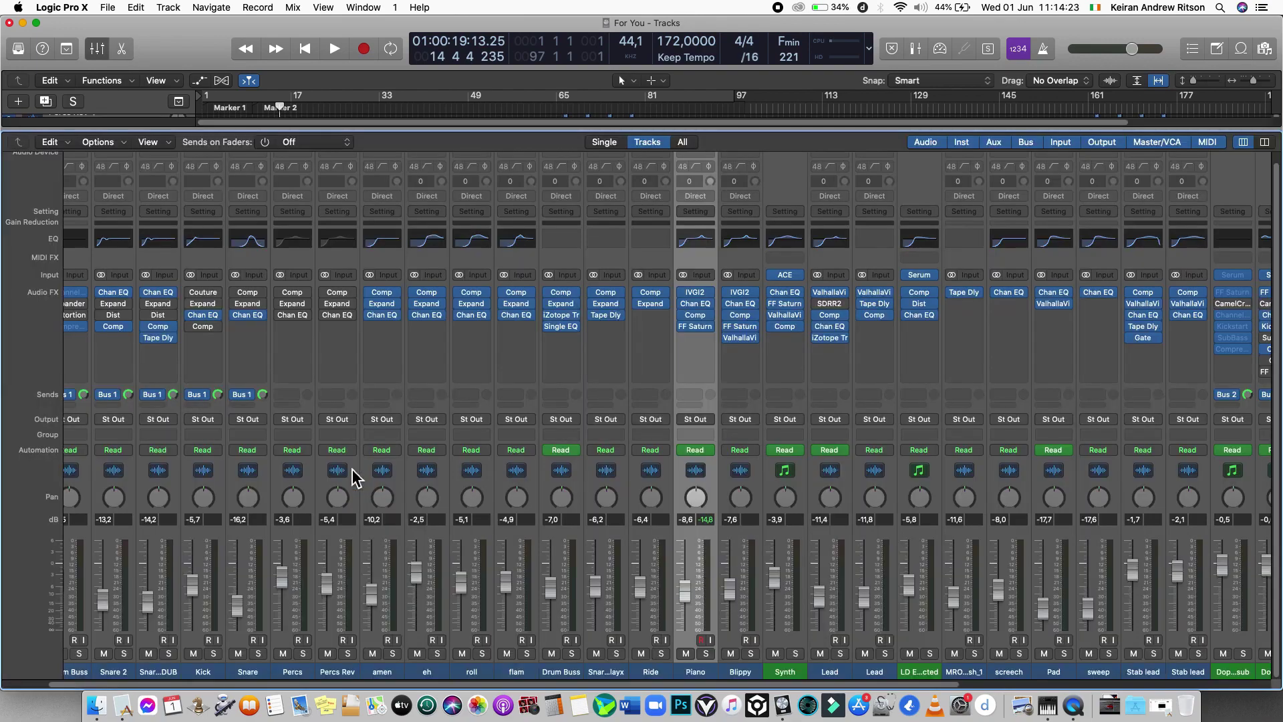
key("x")
double_click(261, 453)
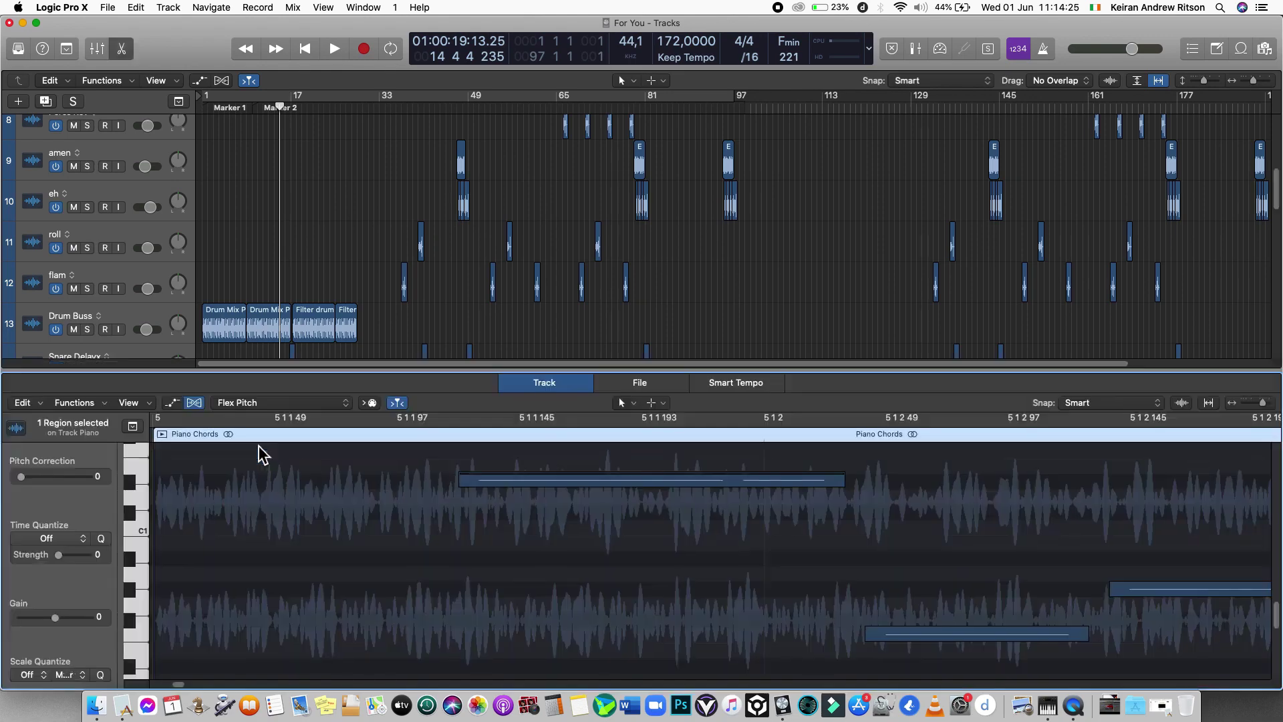
left_click(325, 408)
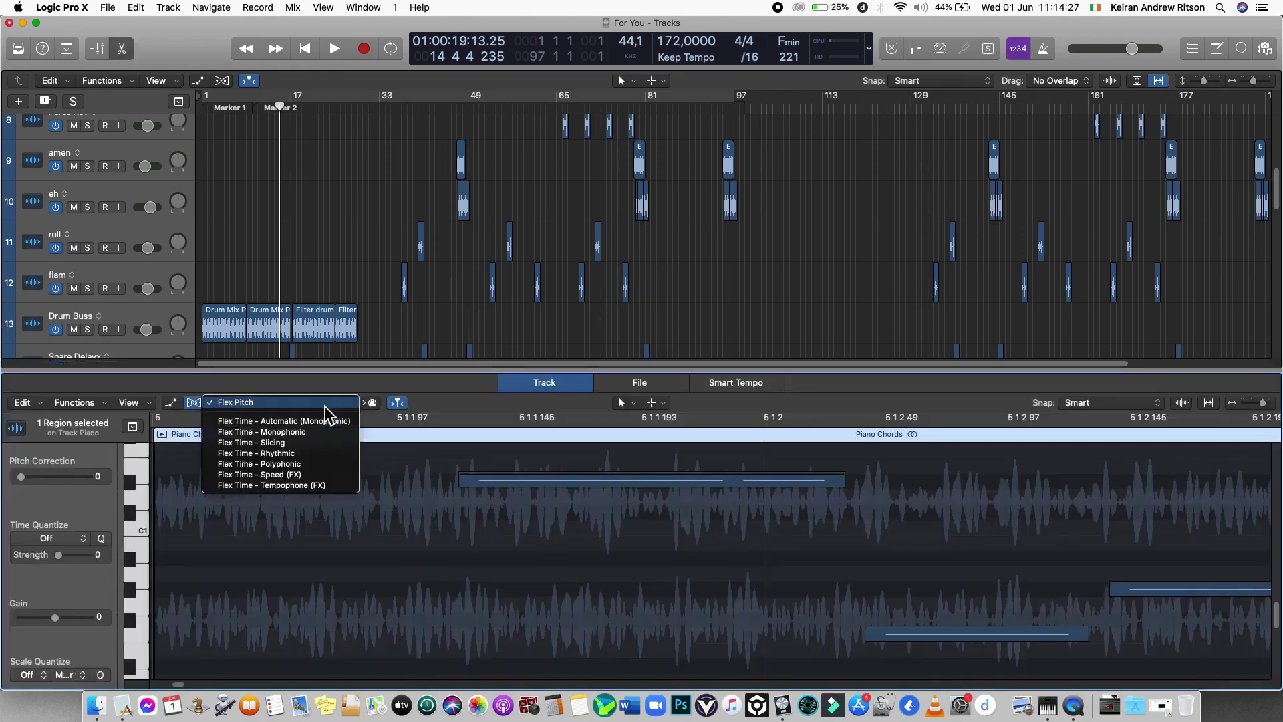
left_click(335, 385)
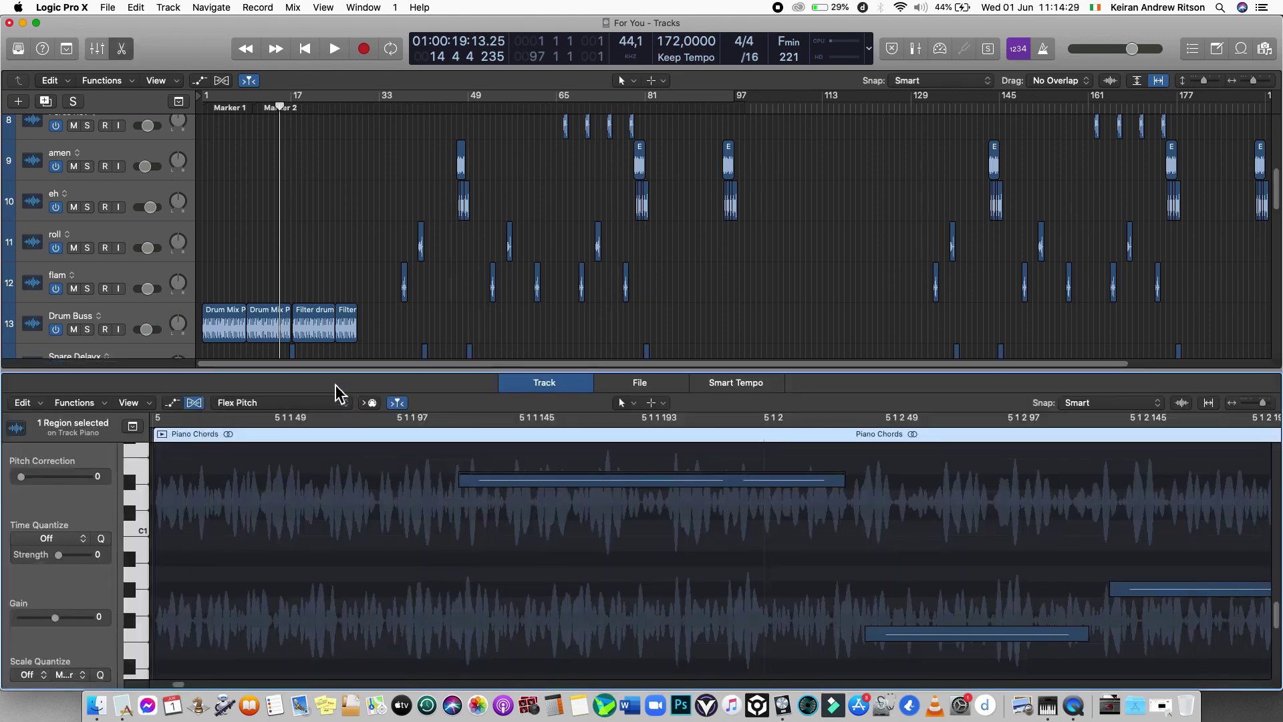
- Turn Flex off and on again for the Piano Chords region, review the Flex Time alternatives while keeping Flex Pitch, and close the editor
left_click(195, 403)
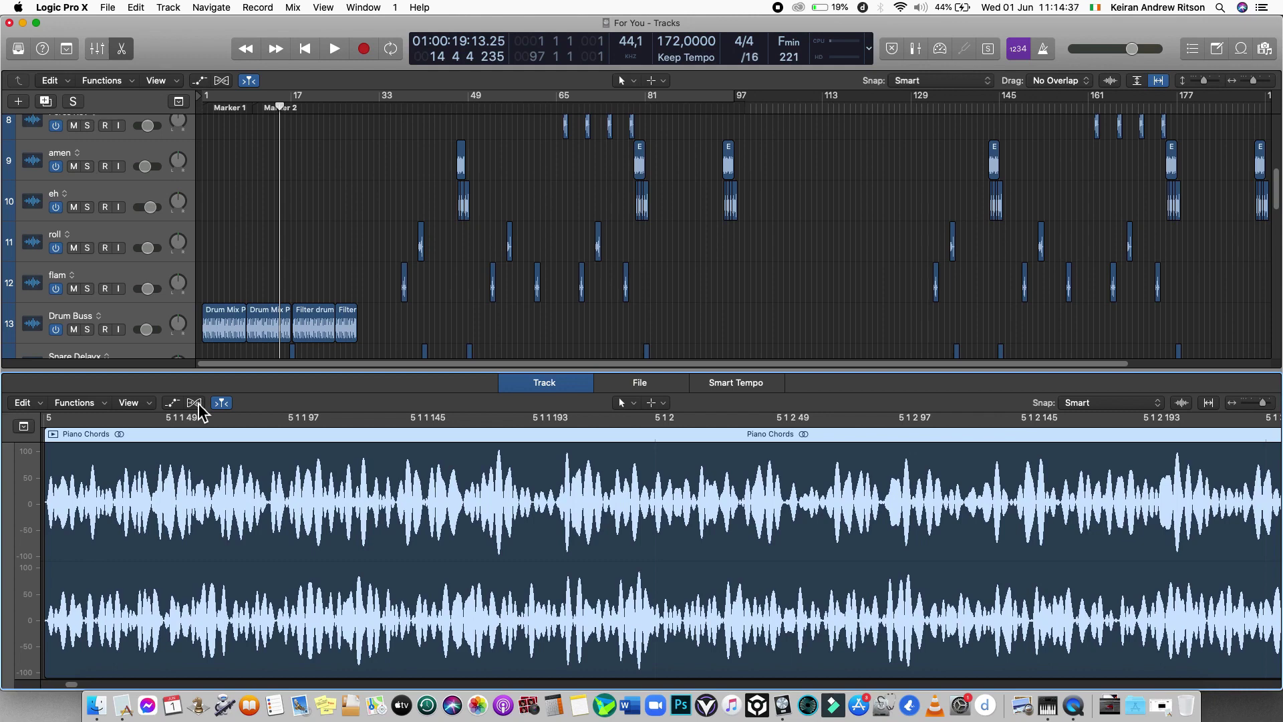
left_click(195, 403)
left_click(280, 405)
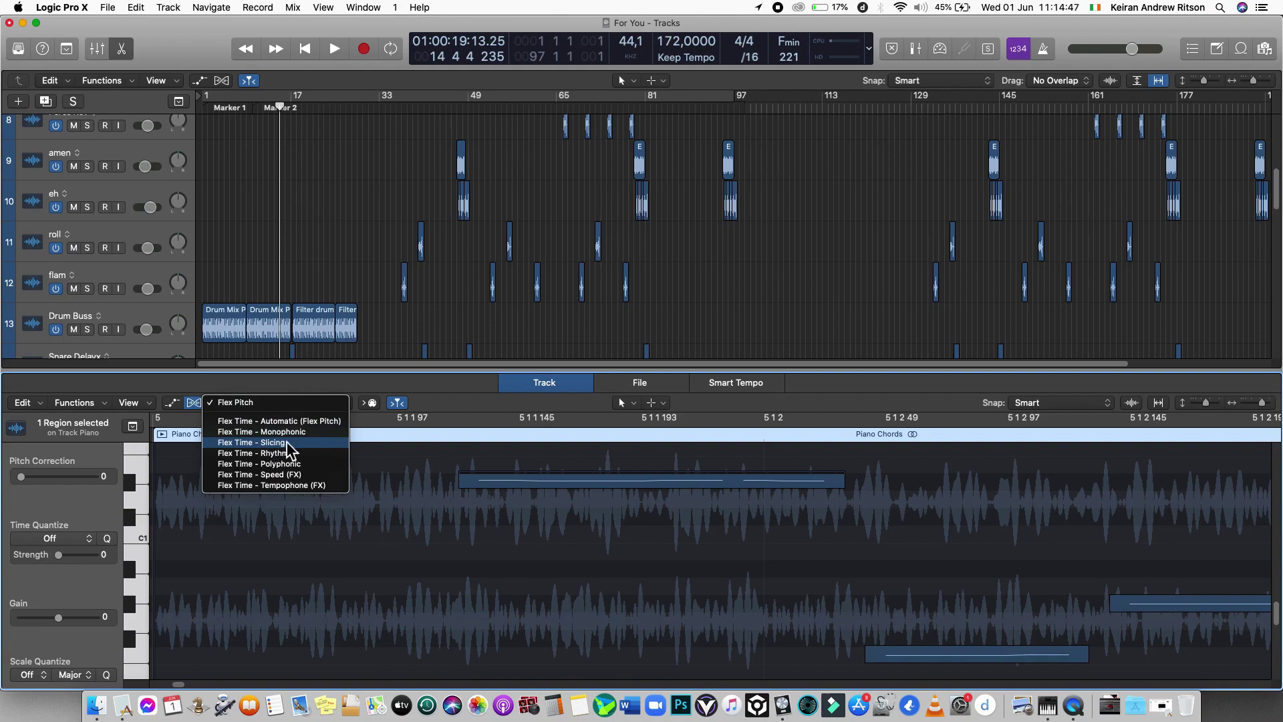
left_click(317, 390)
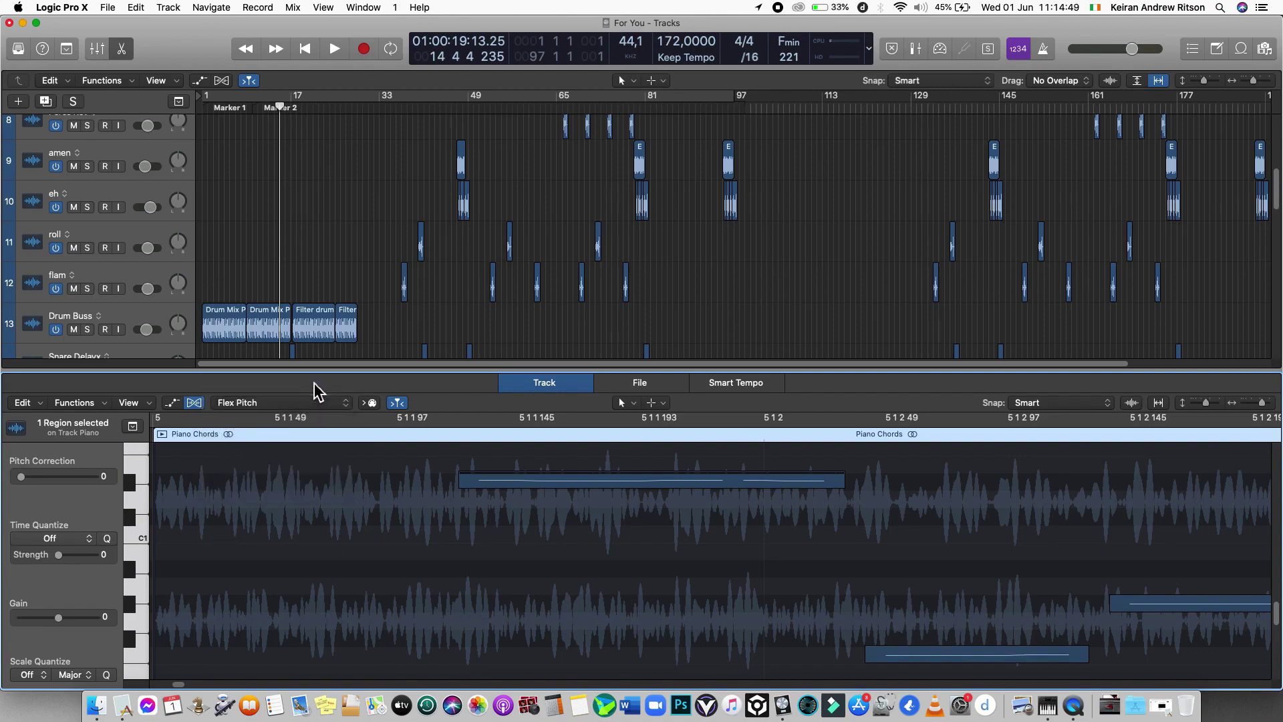
key("e")
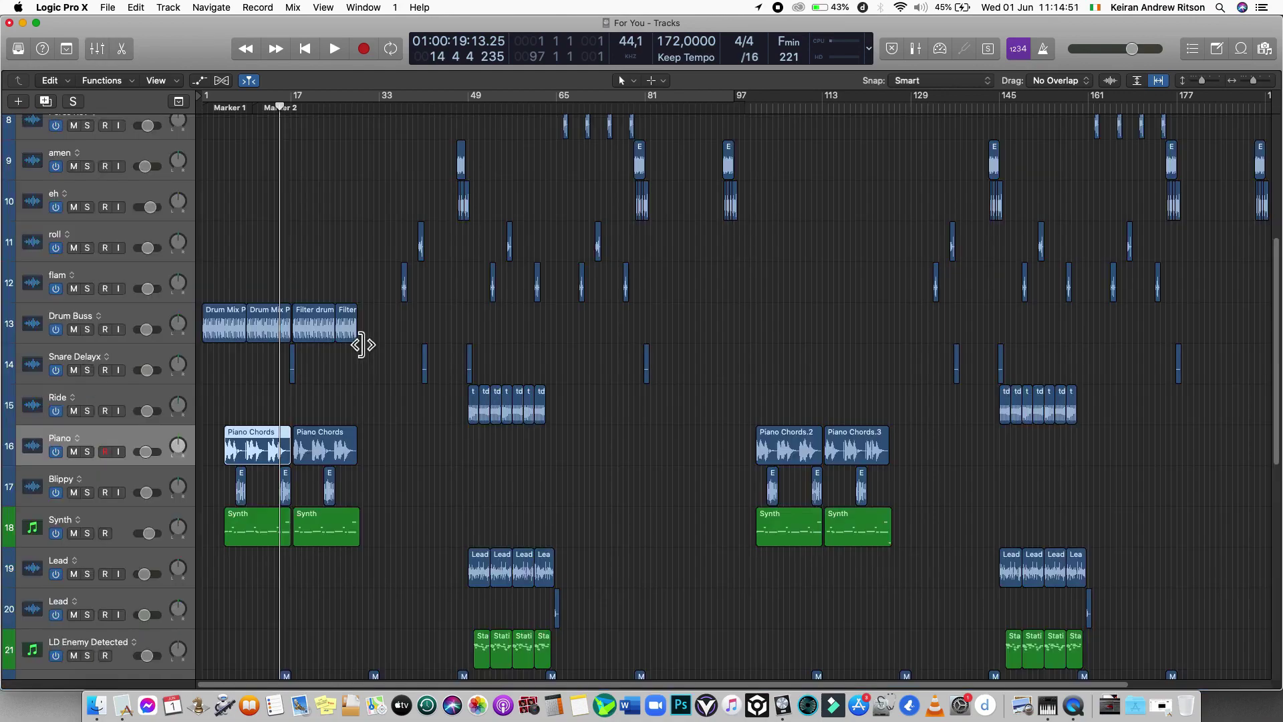
- Reopen the Piano Chords region with Flex Pitch enabled and create a MIDI track from its Flex Pitch data
double_click(246, 453)
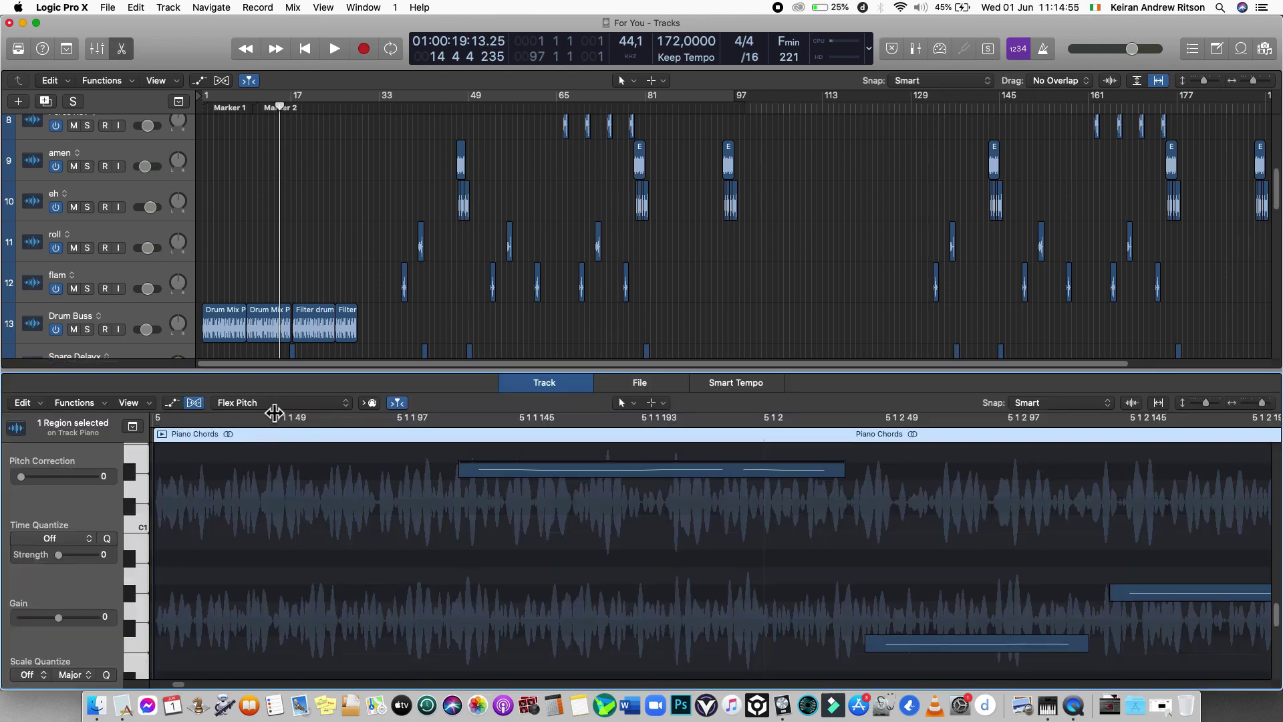
left_click(195, 402)
left_click(194, 403)
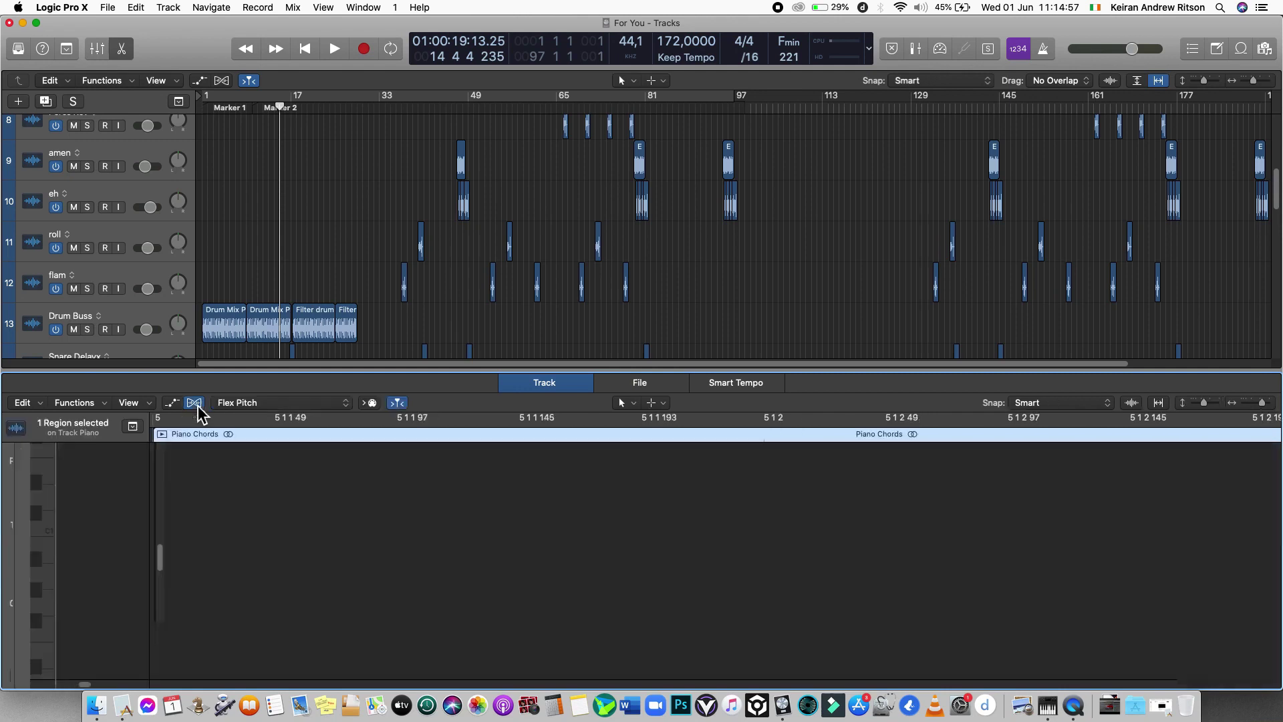
left_click(241, 403)
left_click(243, 406)
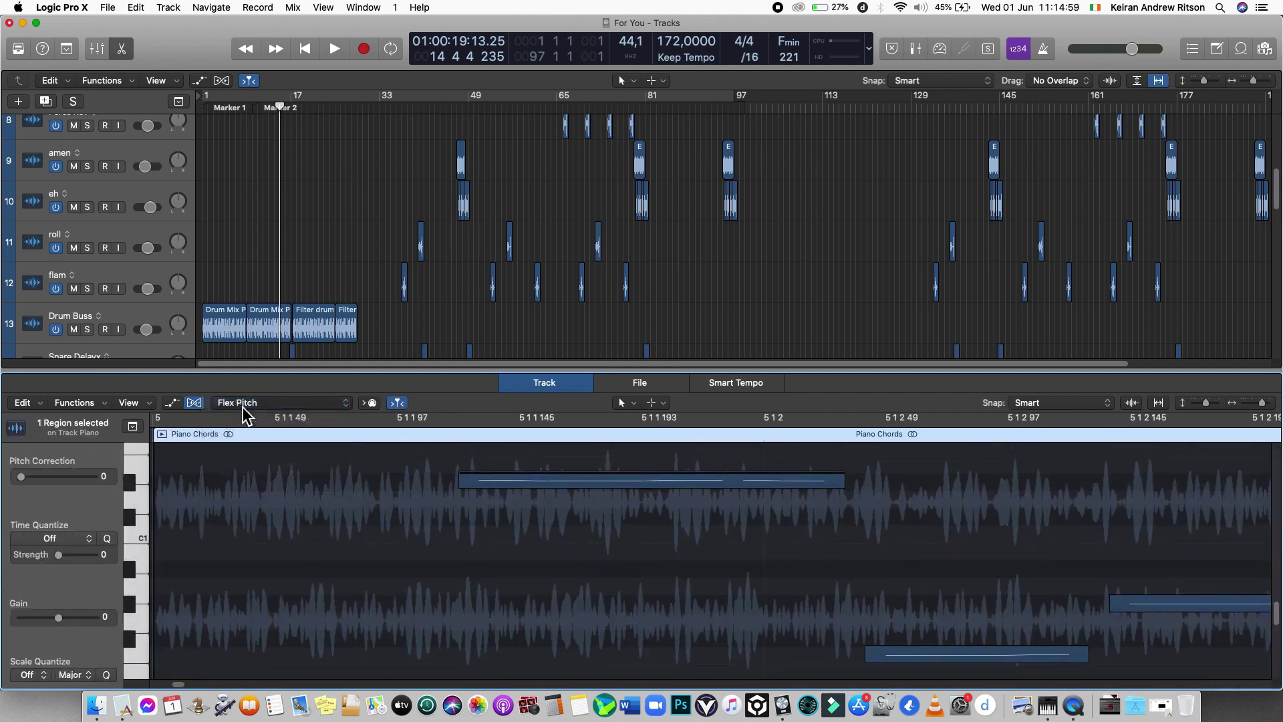
left_click(22, 402)
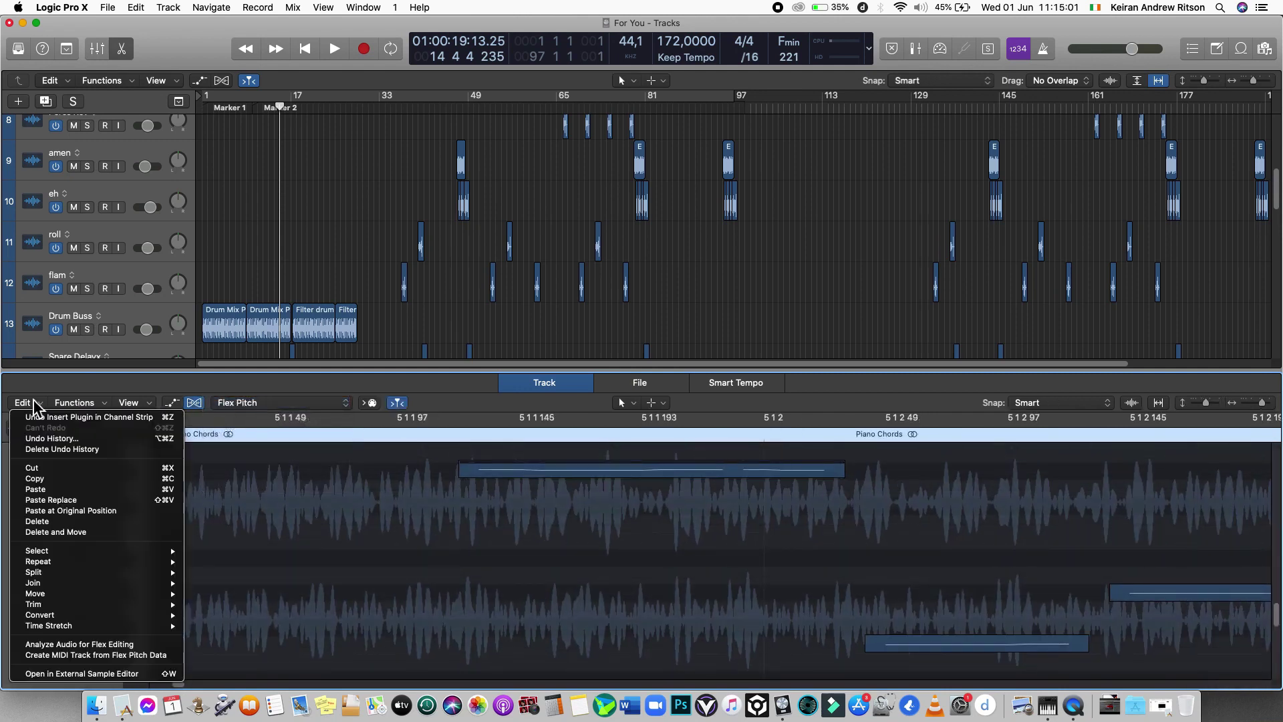
left_click(98, 656)
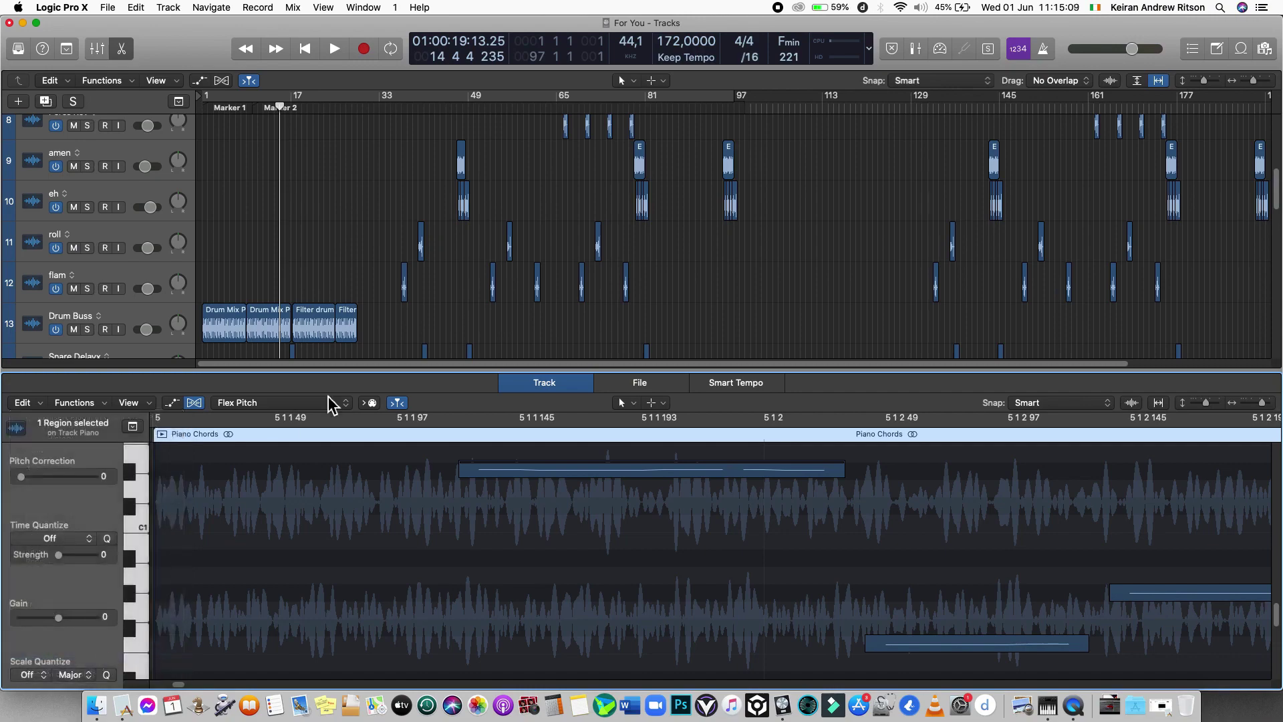
- Open the converted Piano Chords regions on the Inst 3 track in the Piano Roll, look through their pitch range, and close the editor
key("x")
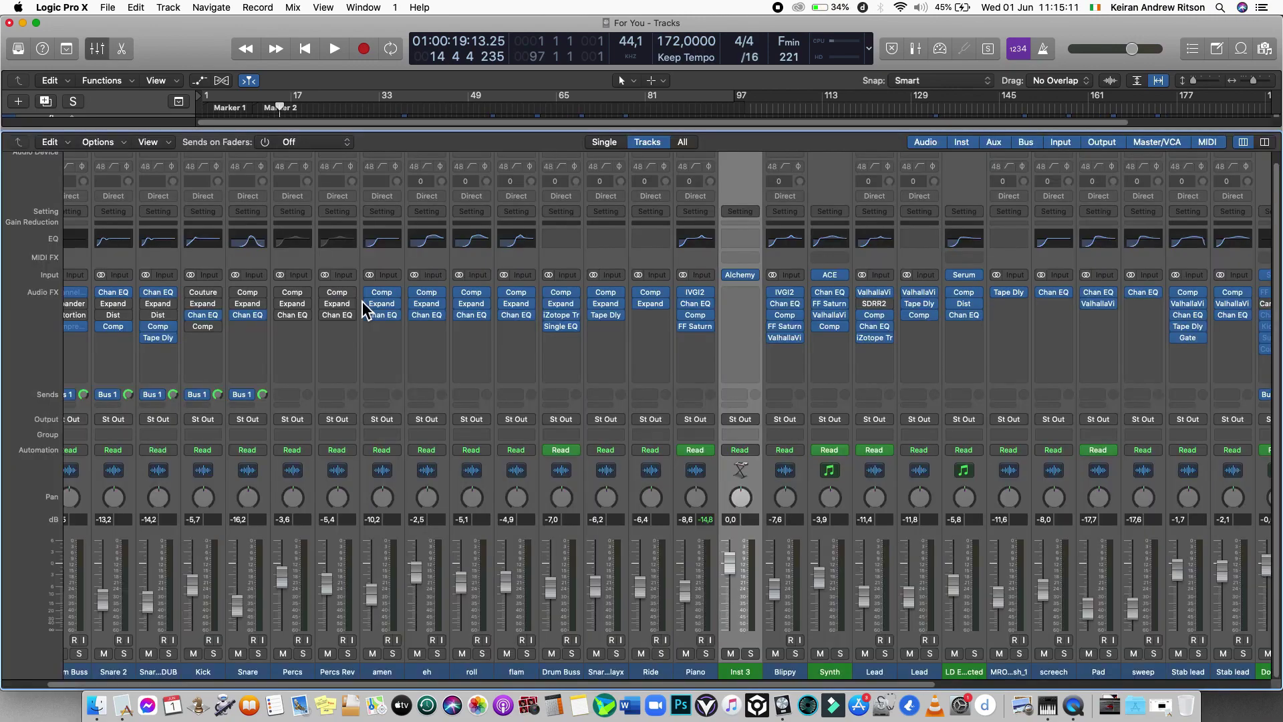
key("x")
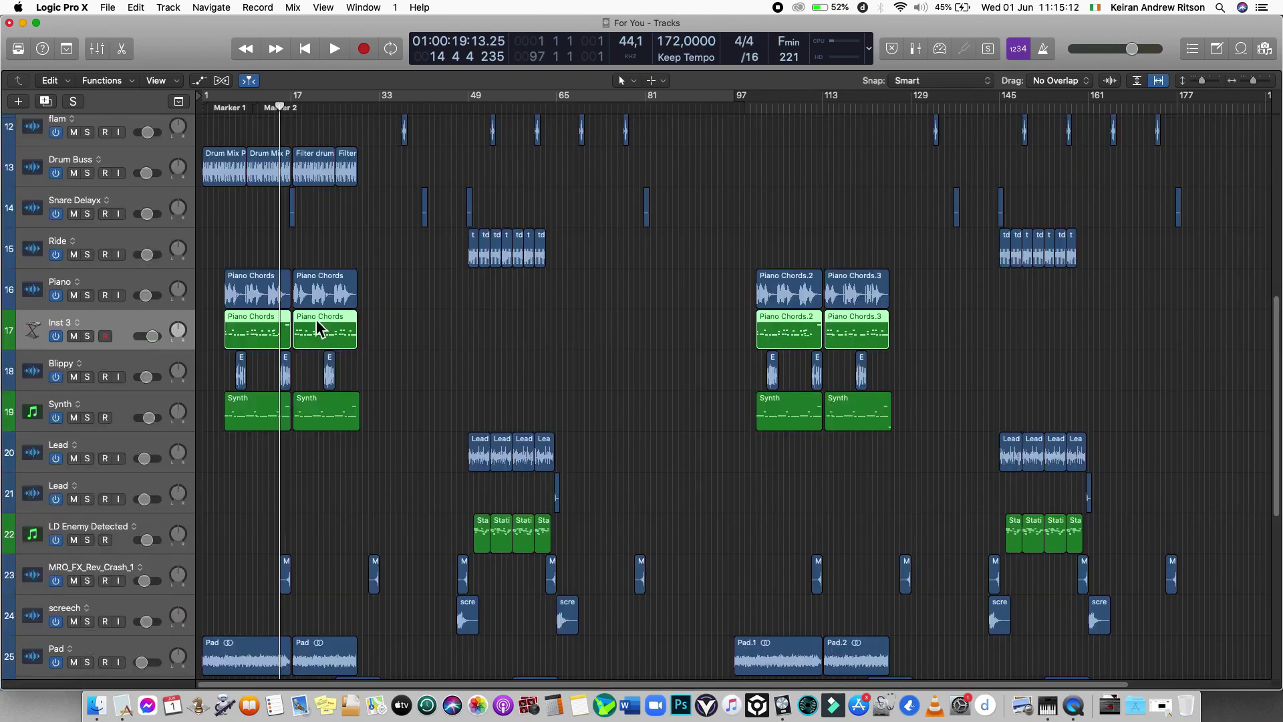
double_click(252, 336)
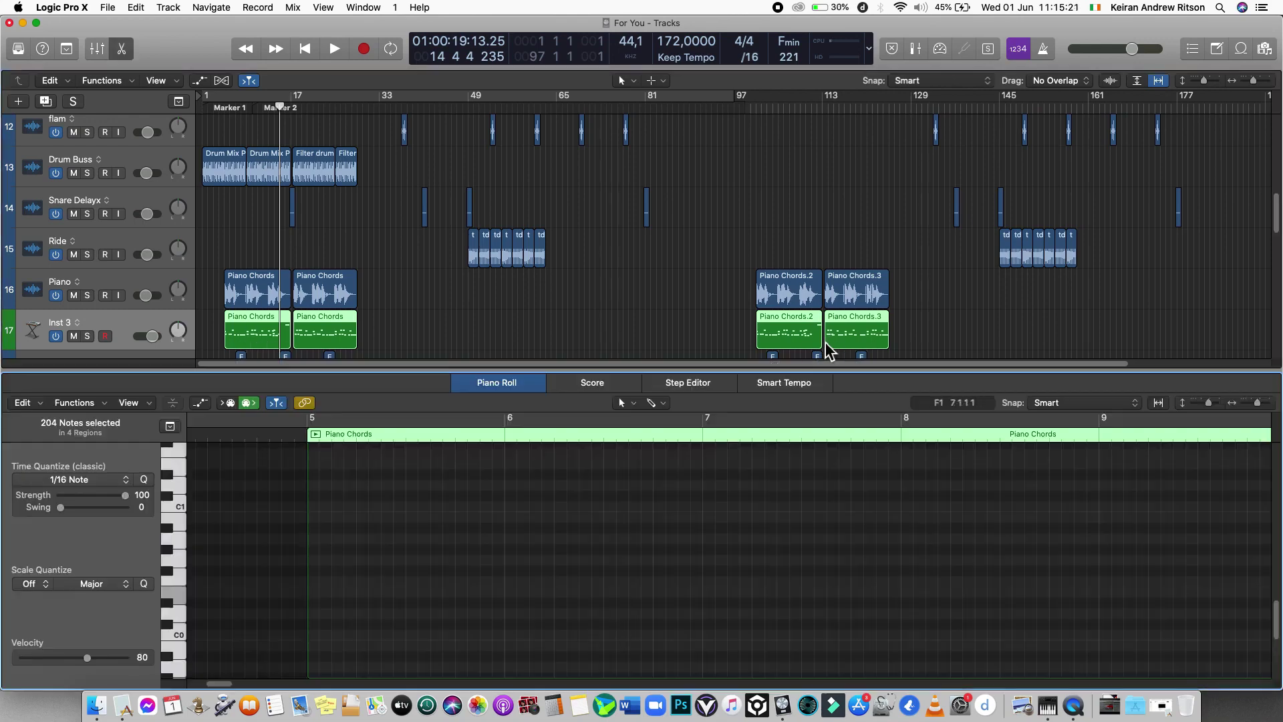
scroll(934, 456, "up", 3)
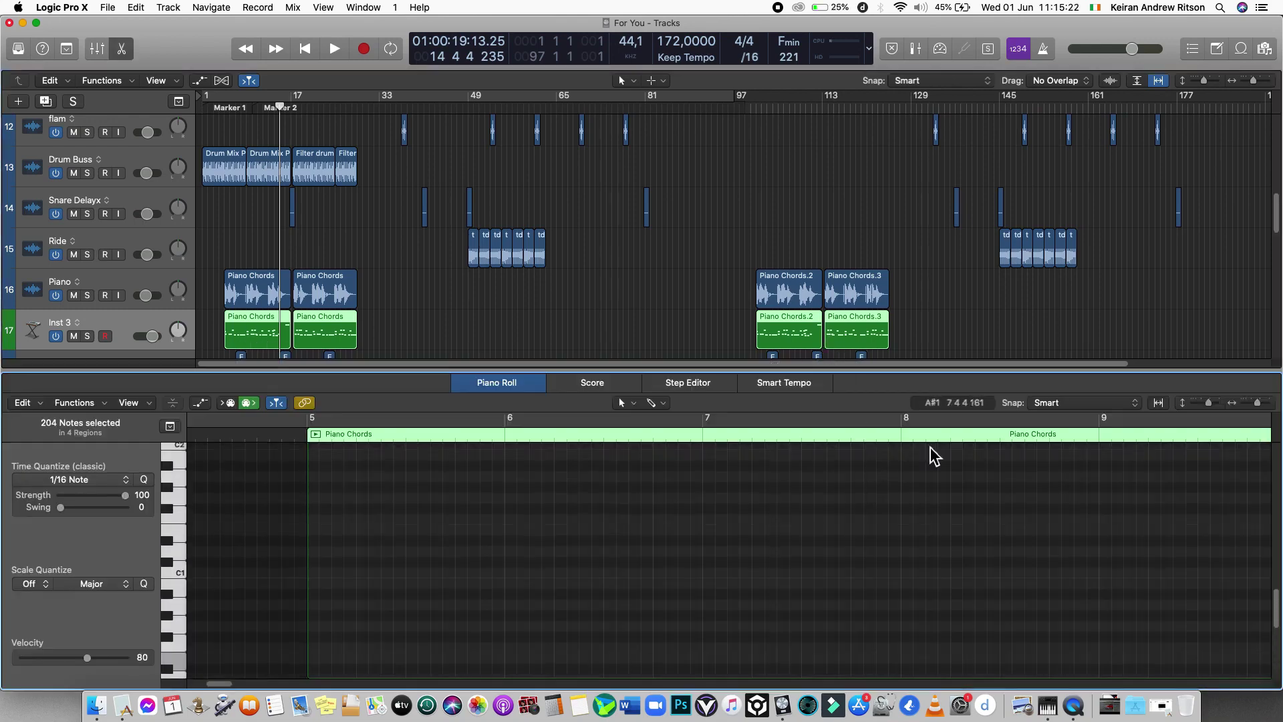
left_click(1253, 403)
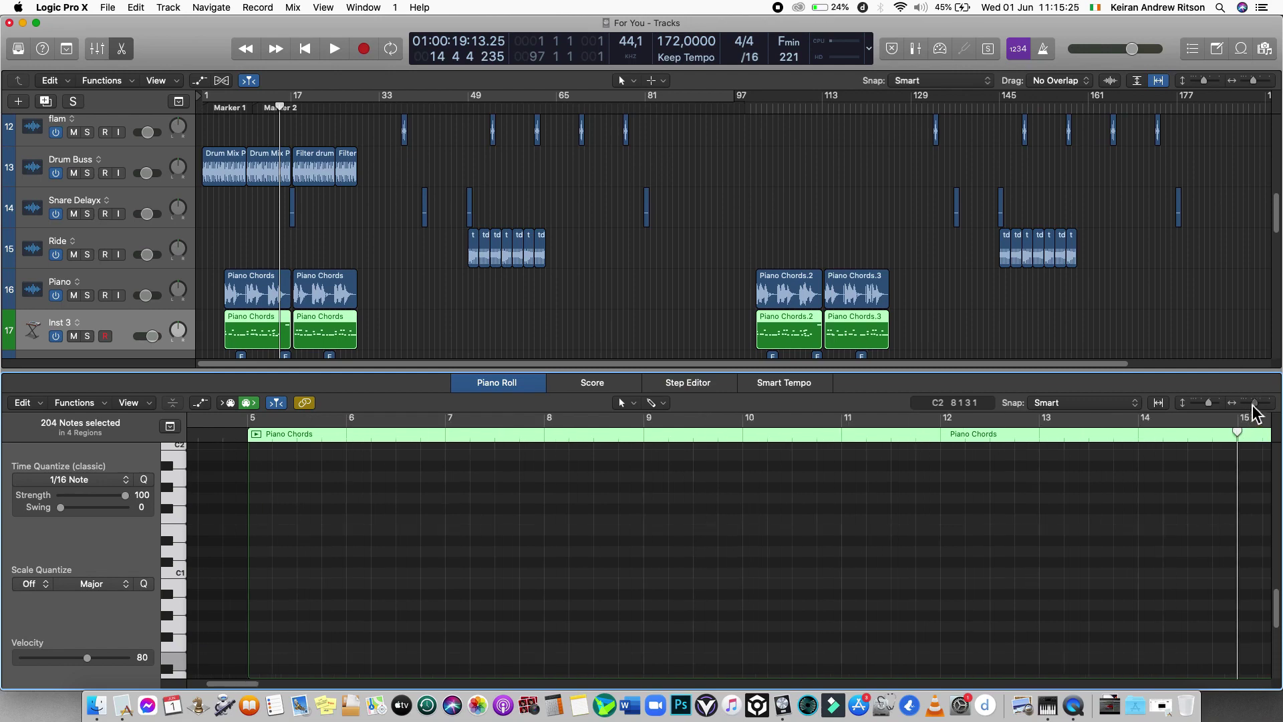
left_click(1239, 410)
left_click(1243, 414)
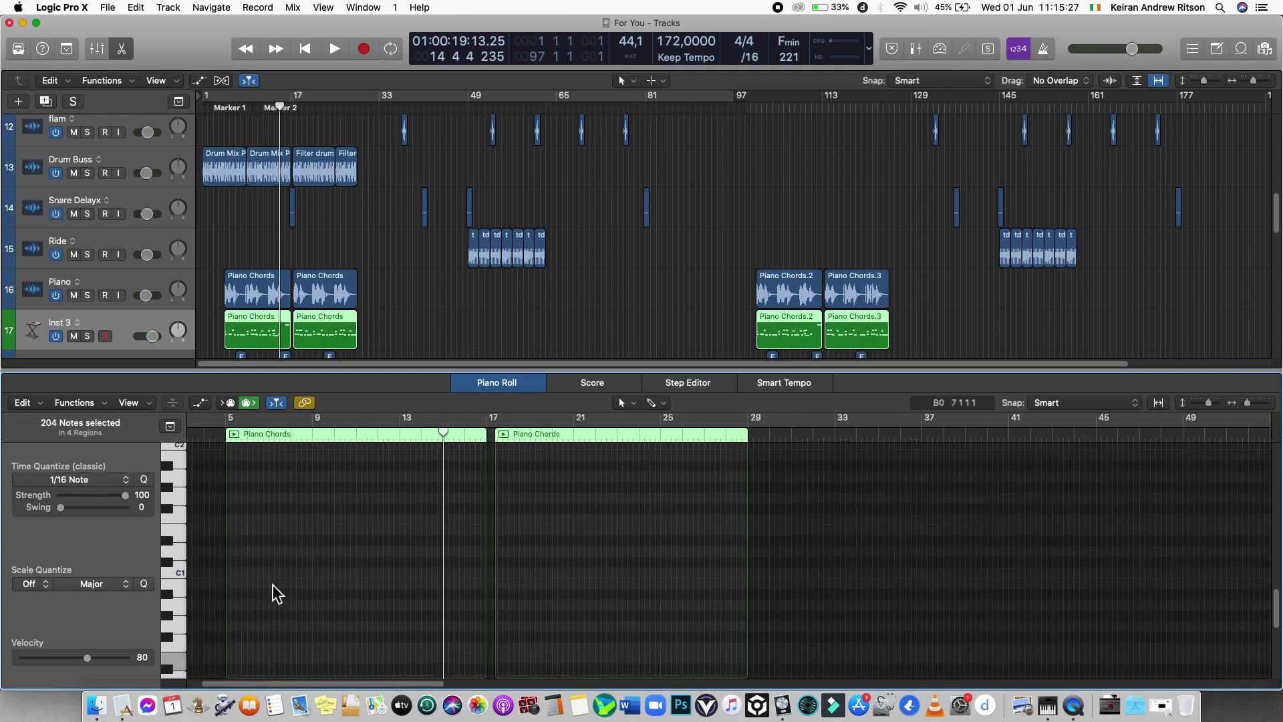
scroll(272, 584, "up", 20)
scroll(273, 584, "down", 20)
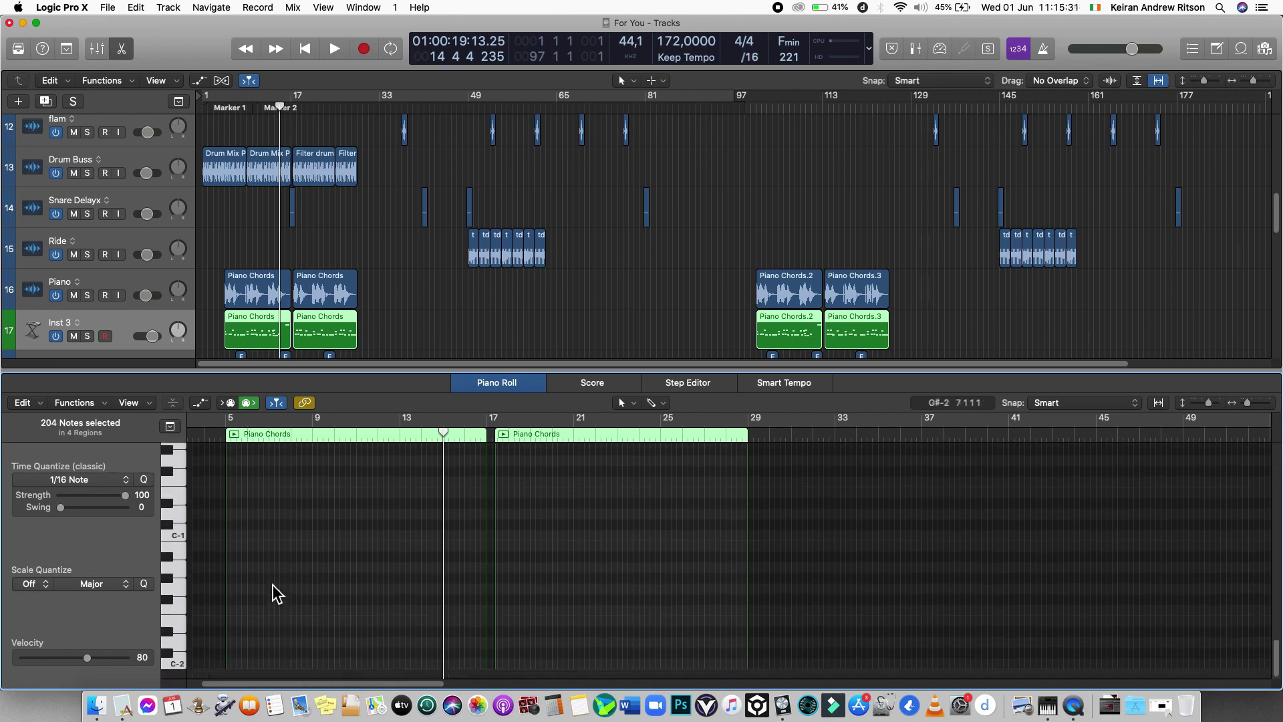
key("x")
key("x")
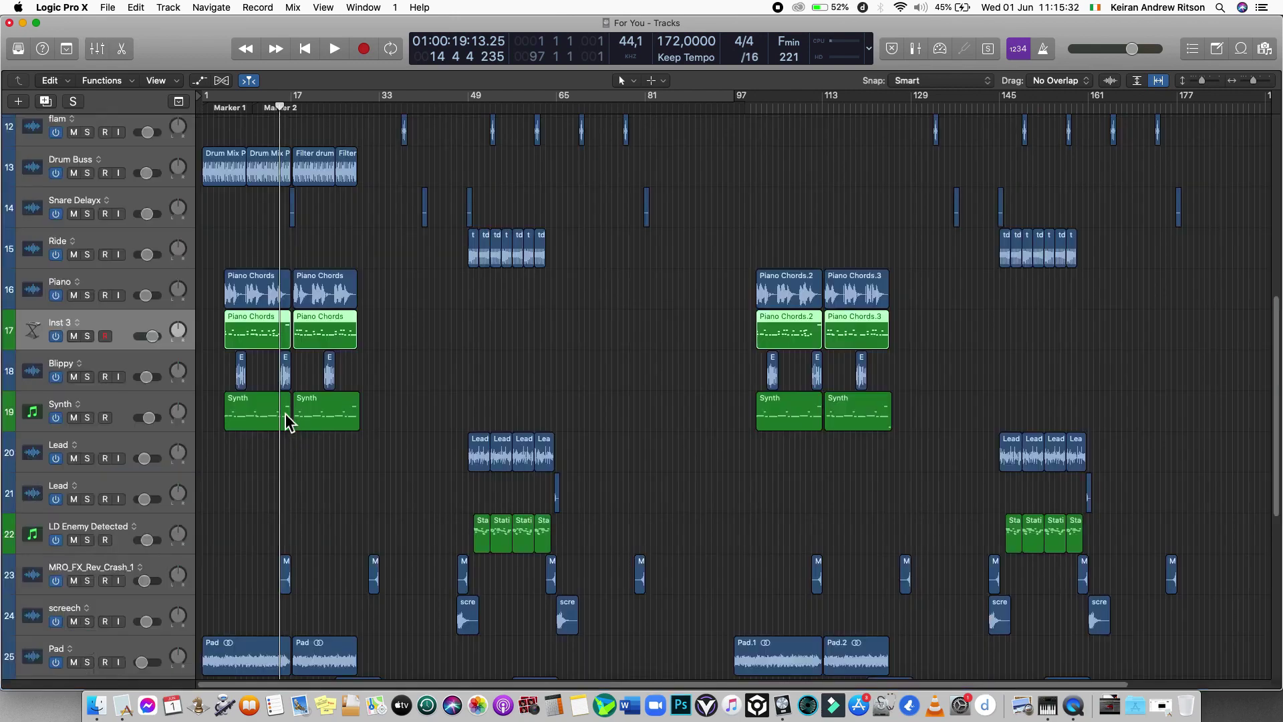
- Reopen the Inst 3 Piano Chords regions in the Piano Roll, search the upper octaves for notes, and close the editor
double_click(255, 330)
scroll(394, 590, "up", 20)
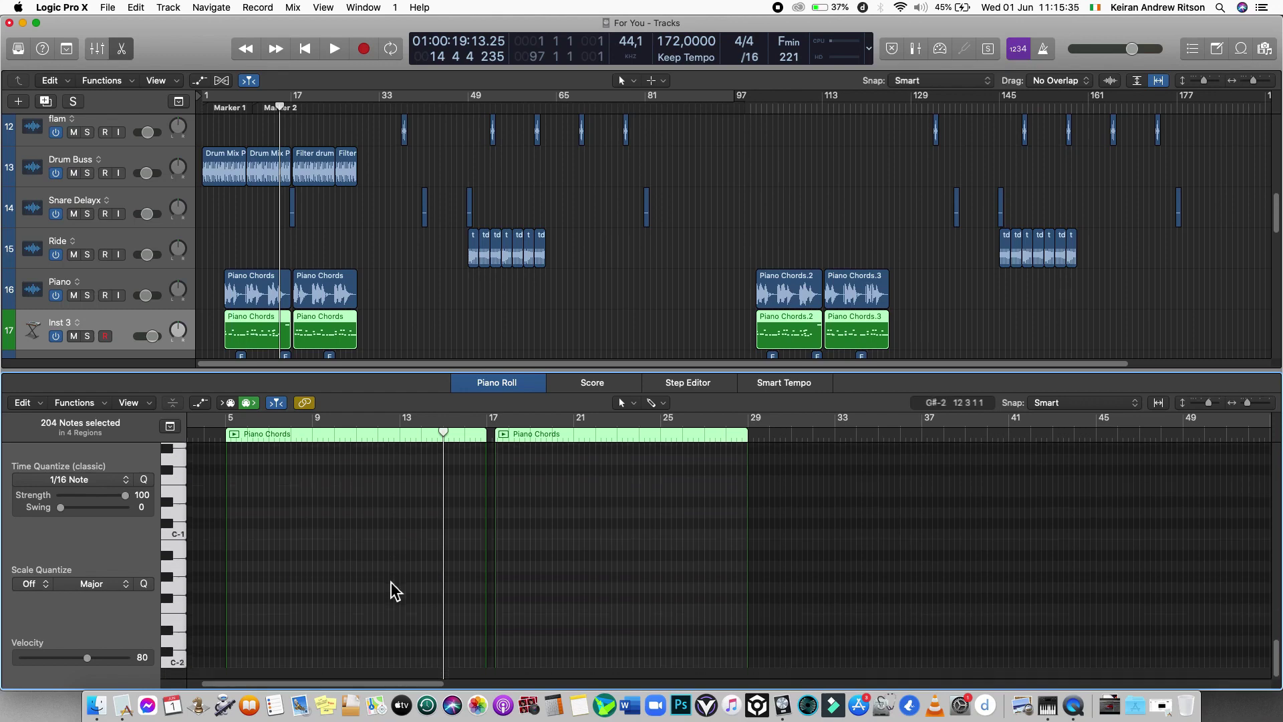
scroll(394, 590, "down", 2)
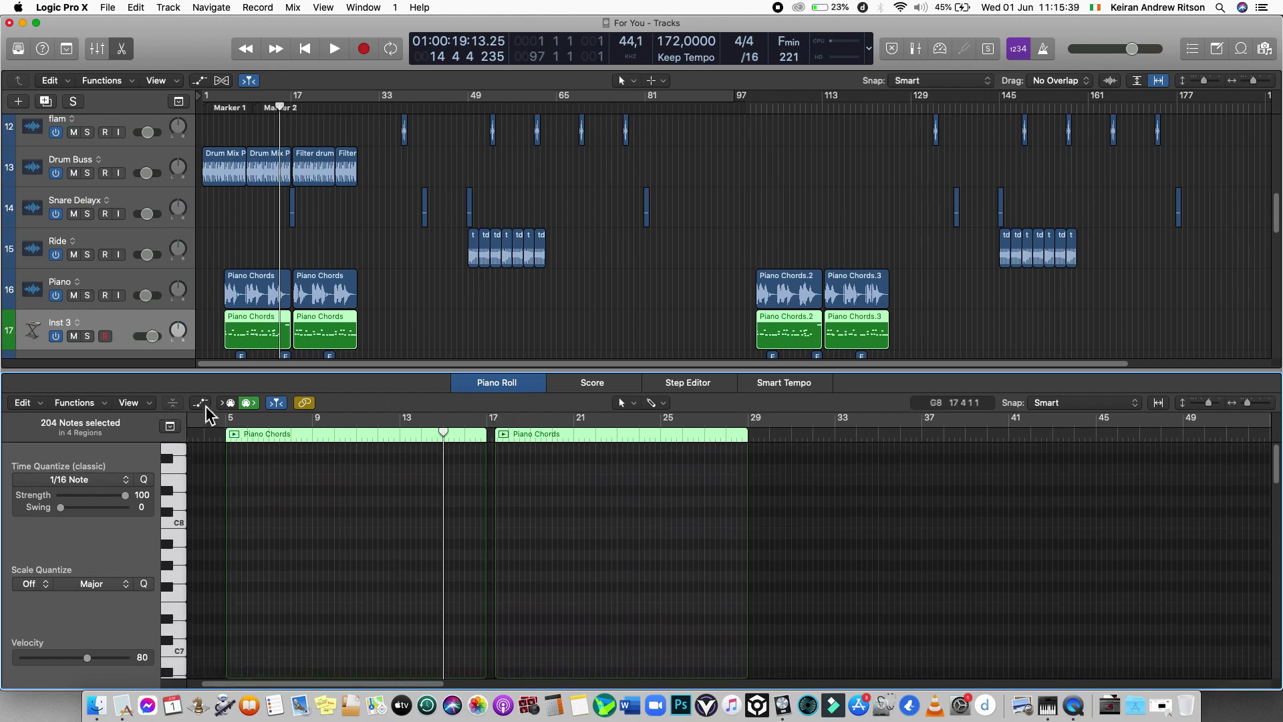
scroll(206, 410, "down", 1)
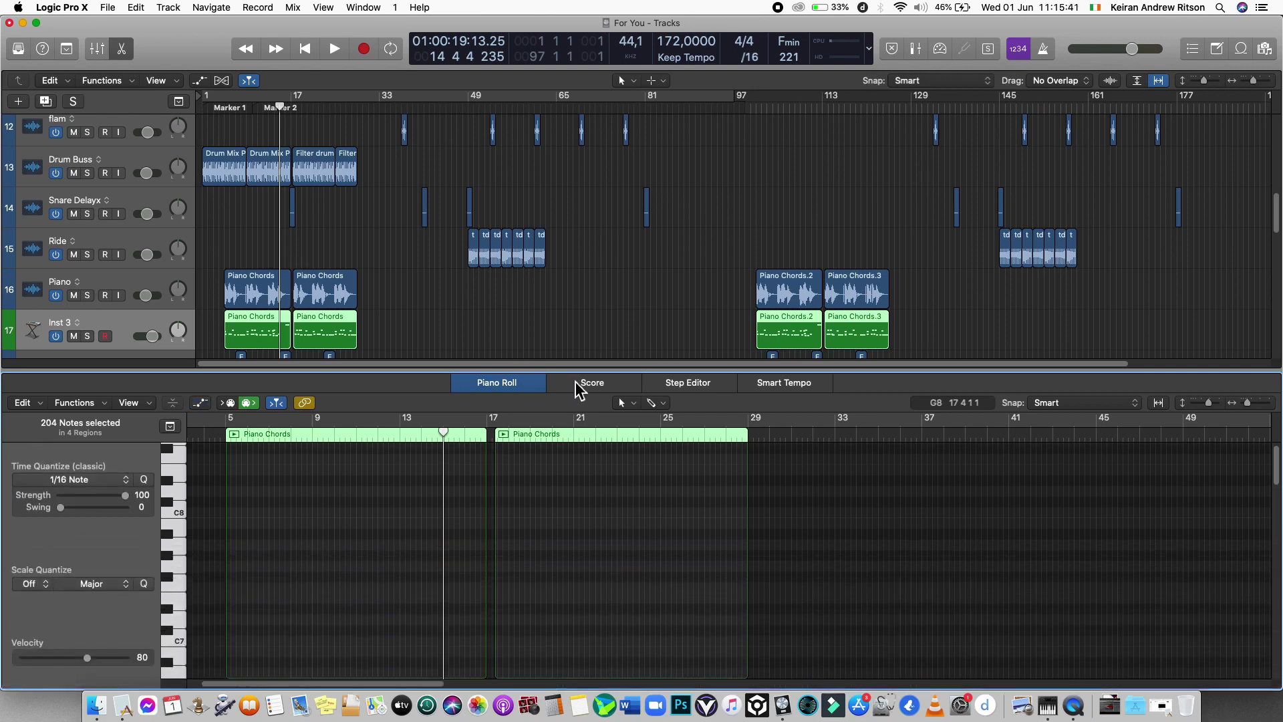
key("x")
key("x")
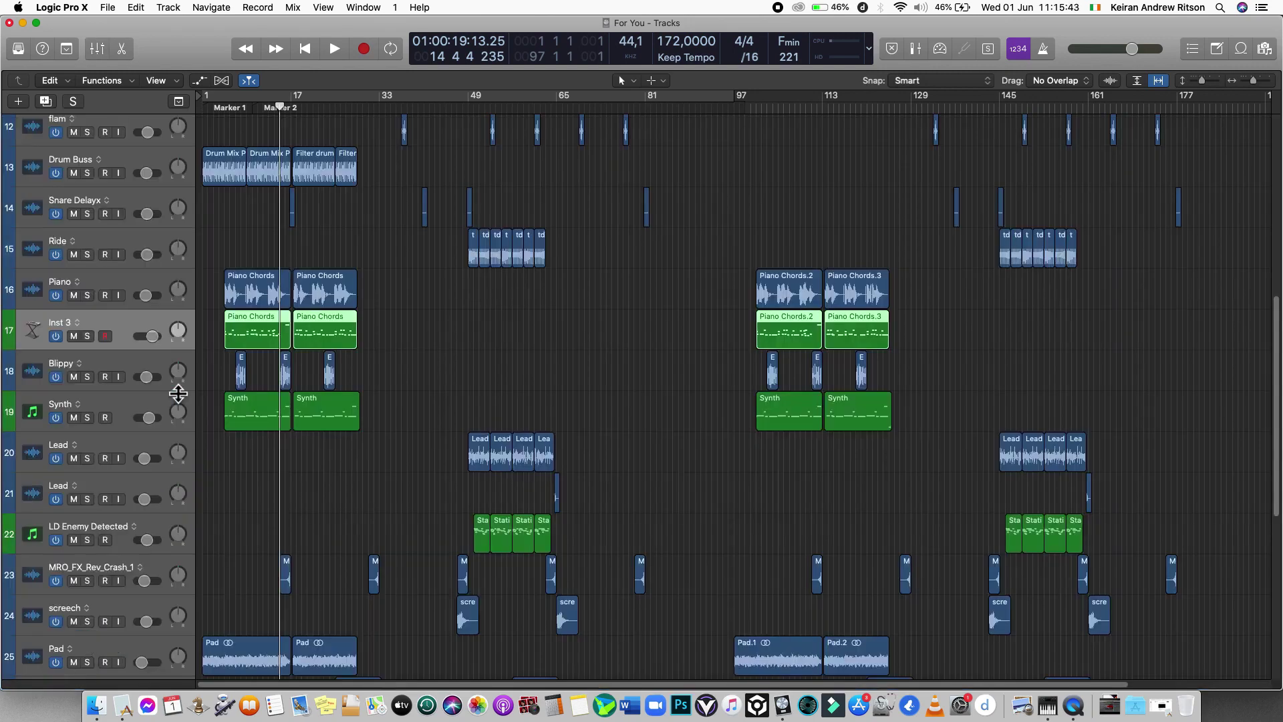
- Solo the Inst 3 track, play it from around bar 9 while checking the mixer, and stop and unsolo it
left_click(88, 336)
key("space")
left_click(249, 106)
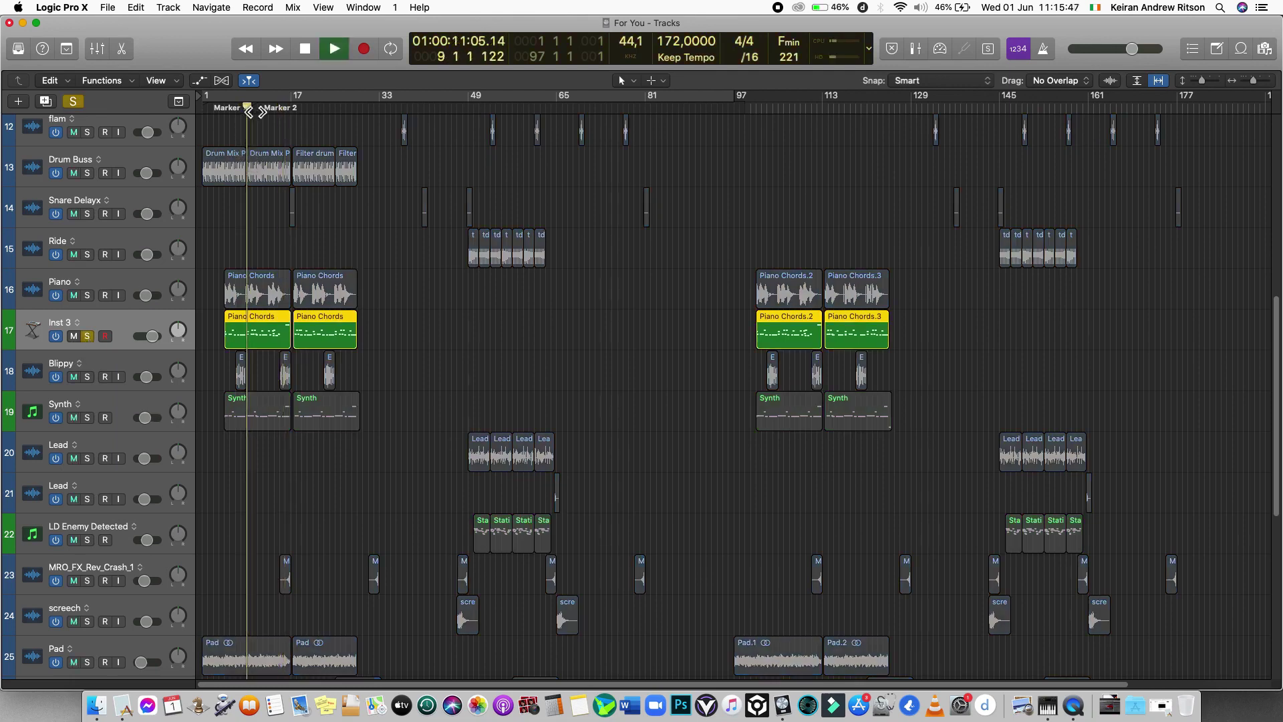
key("x")
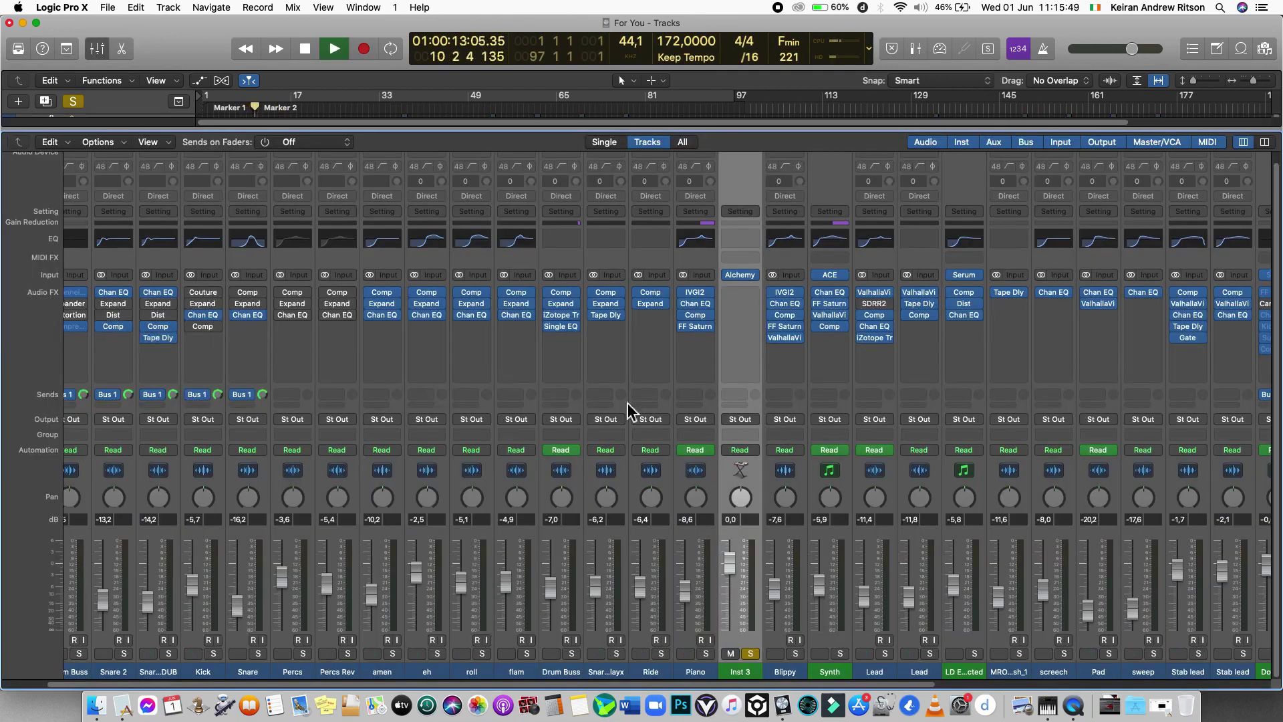
key("x")
key("space")
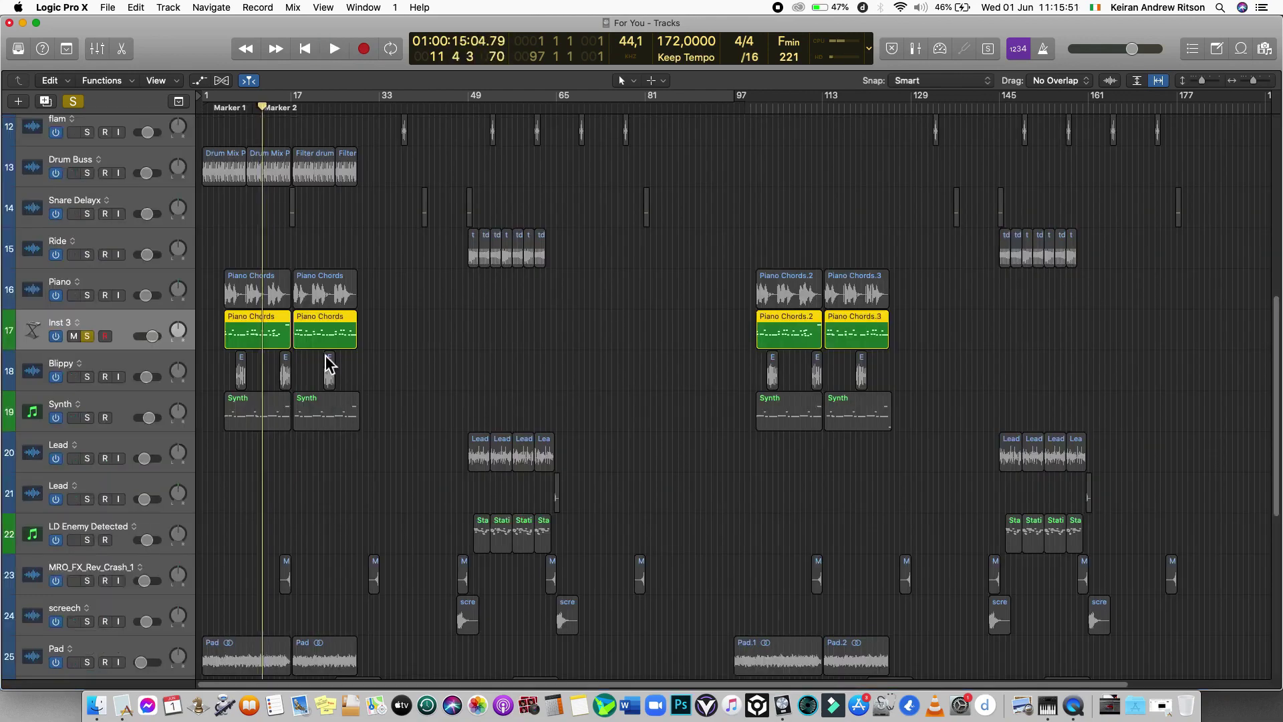
left_click(87, 336)
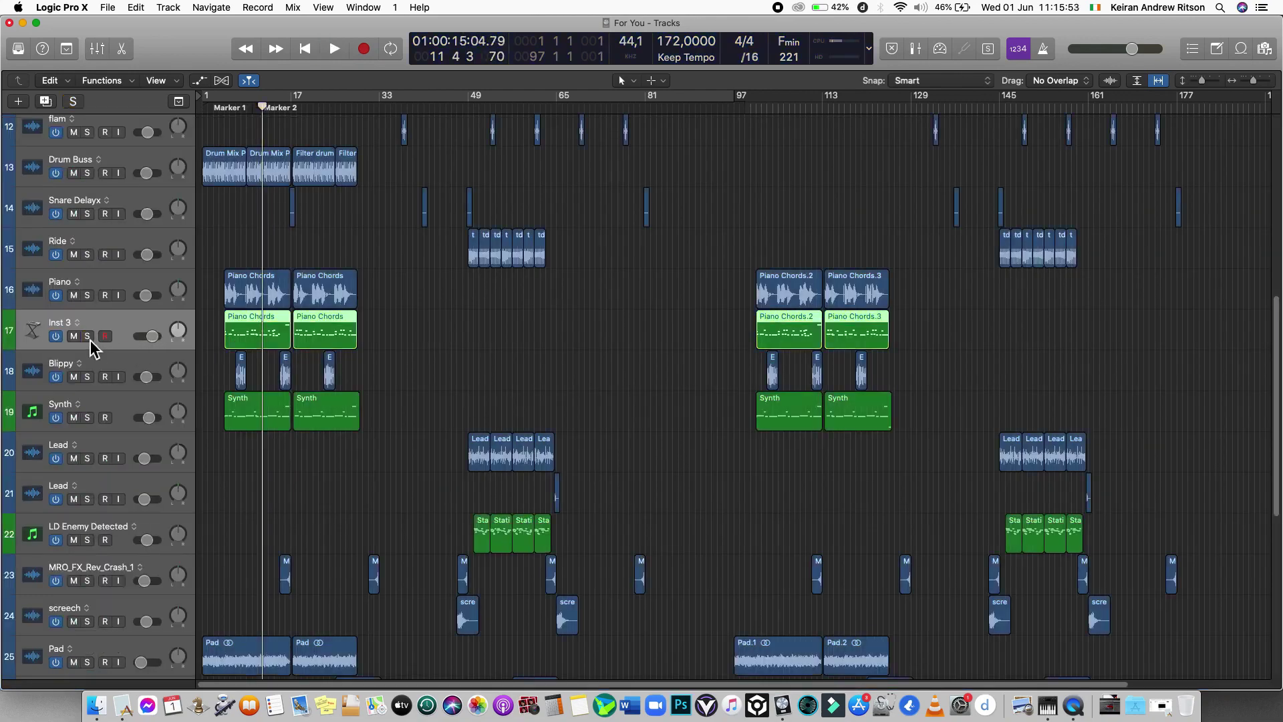
- Solo the Synth track, play it from the current position, and stop playback and unsolo the track
left_click(234, 421)
left_click(93, 419)
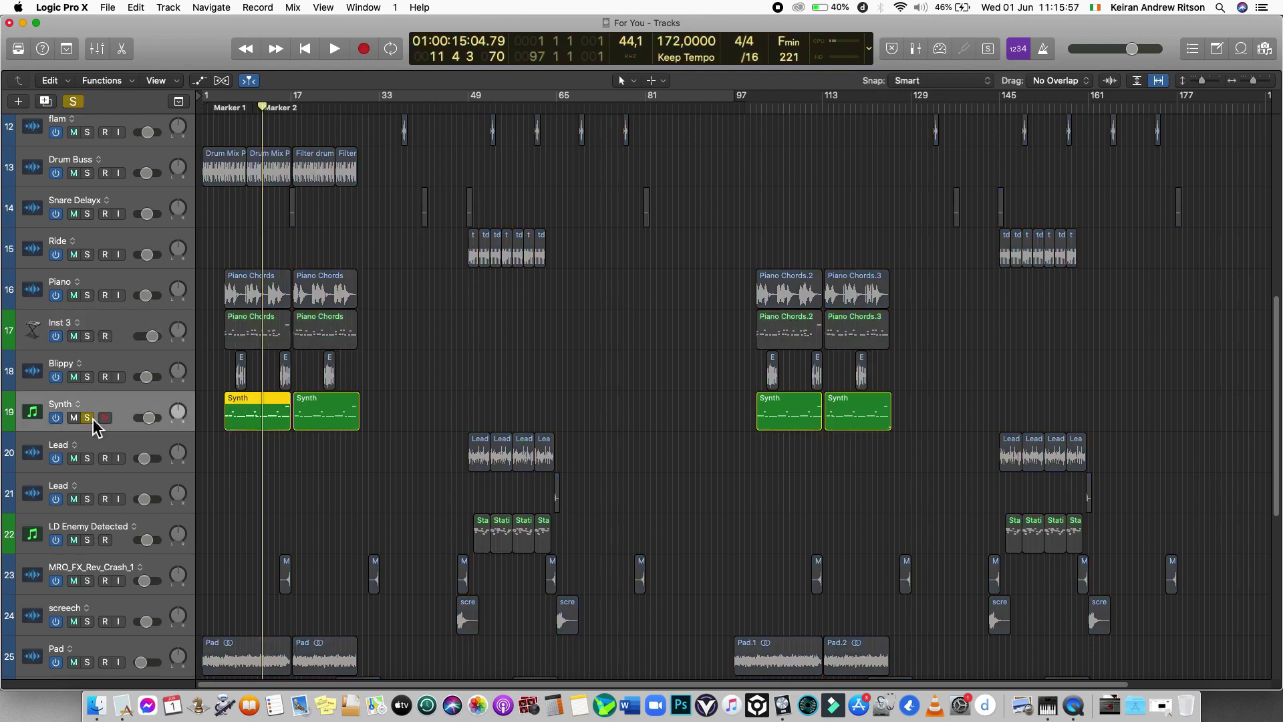
key("space")
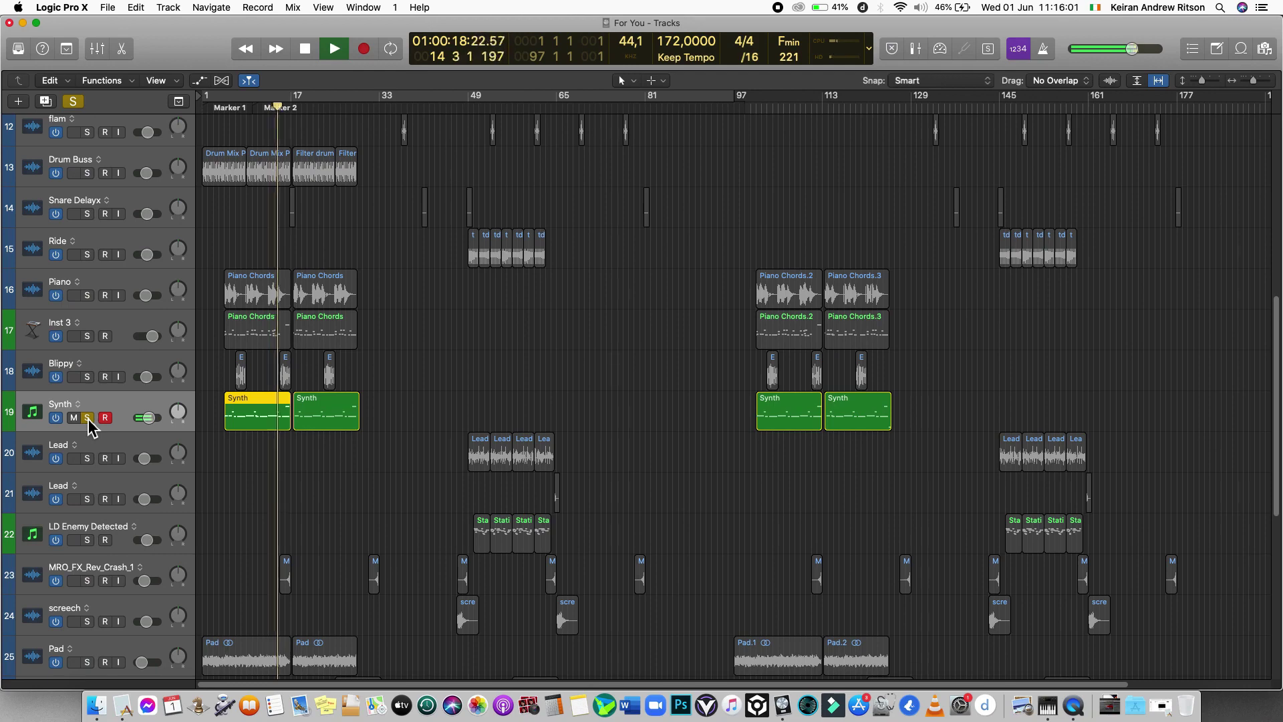
key("space")
key("x")
key("x")
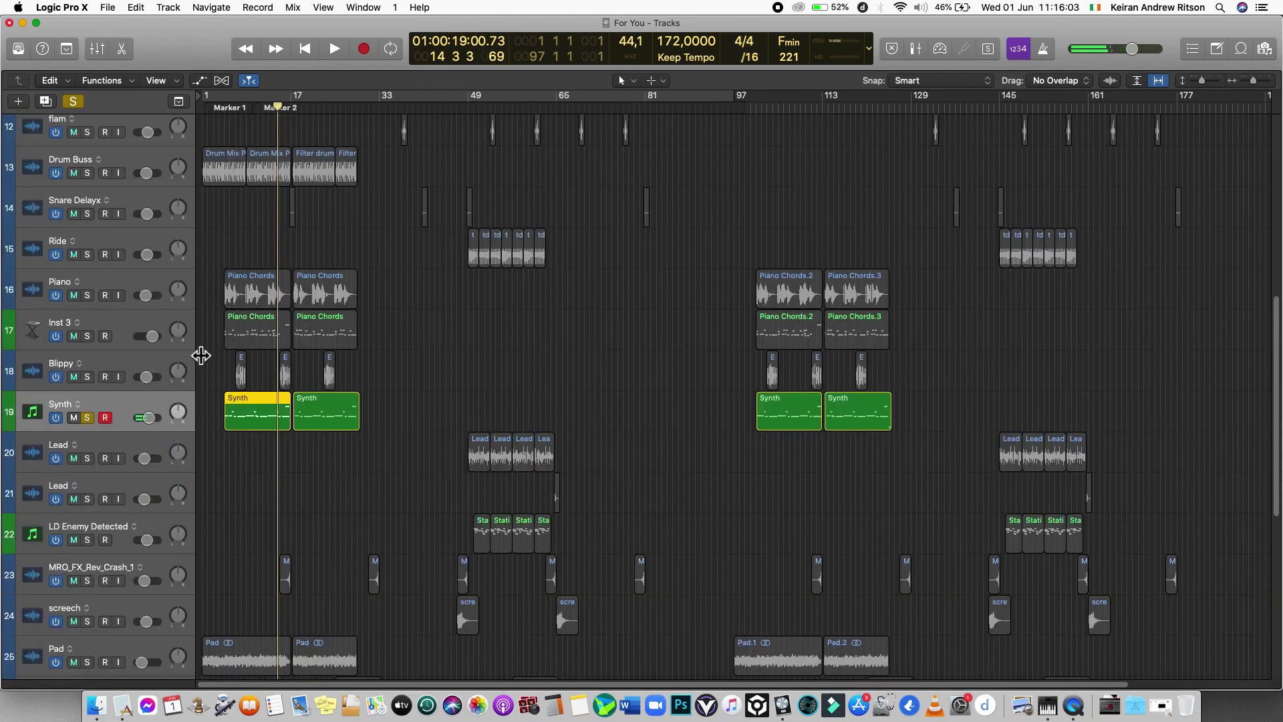
left_click(88, 420)
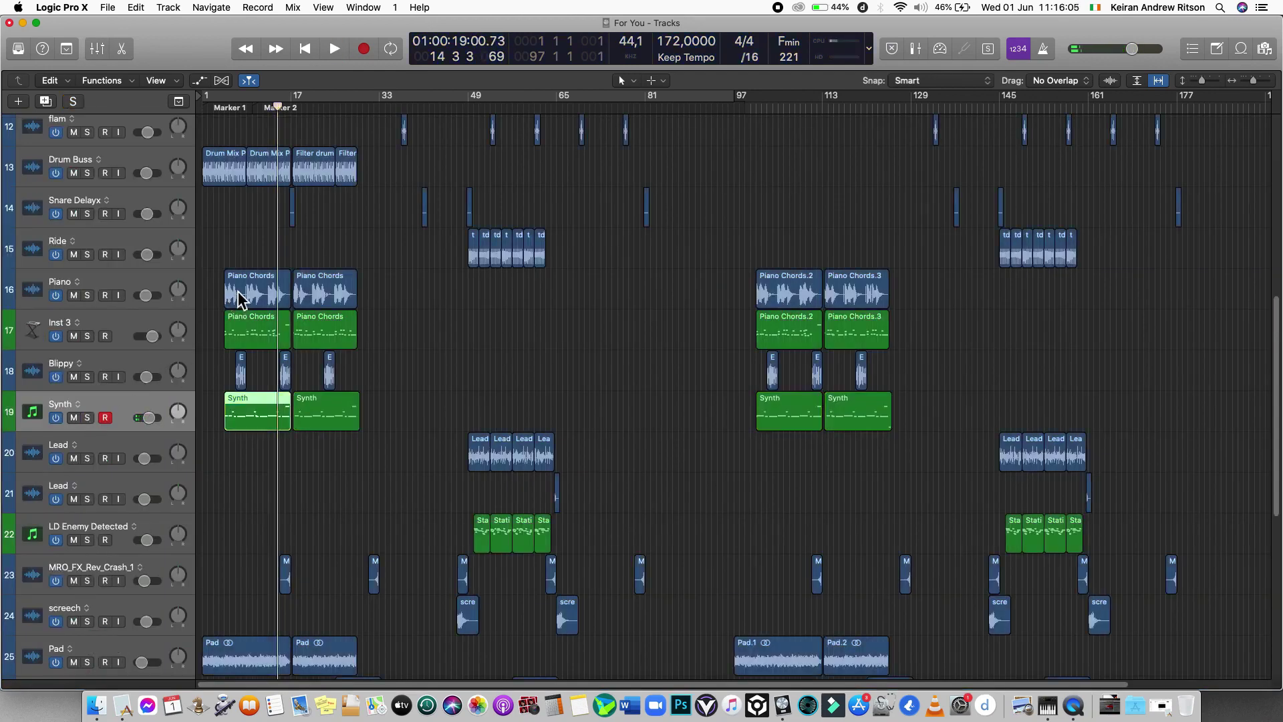
- Delete all four converted Piano Chords MIDI regions together with the Inst 3 track
left_click(239, 299)
left_click_drag(212, 319, 358, 322)
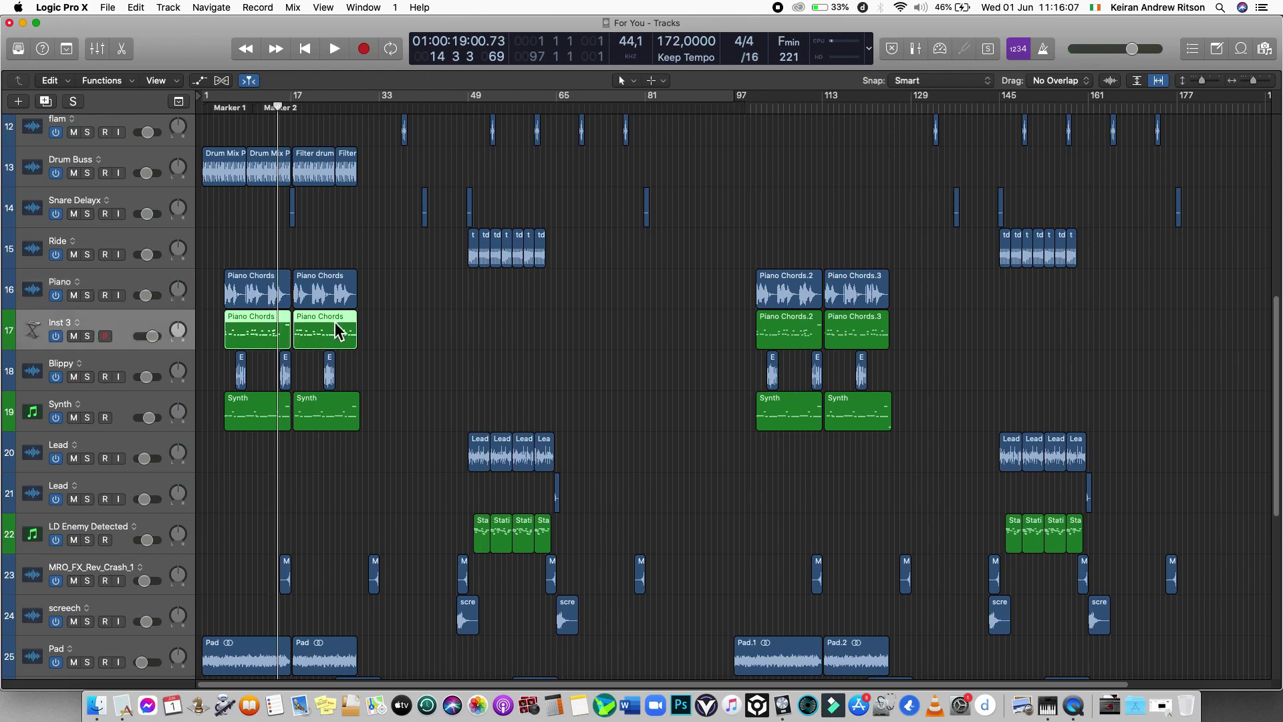
key("Delete")
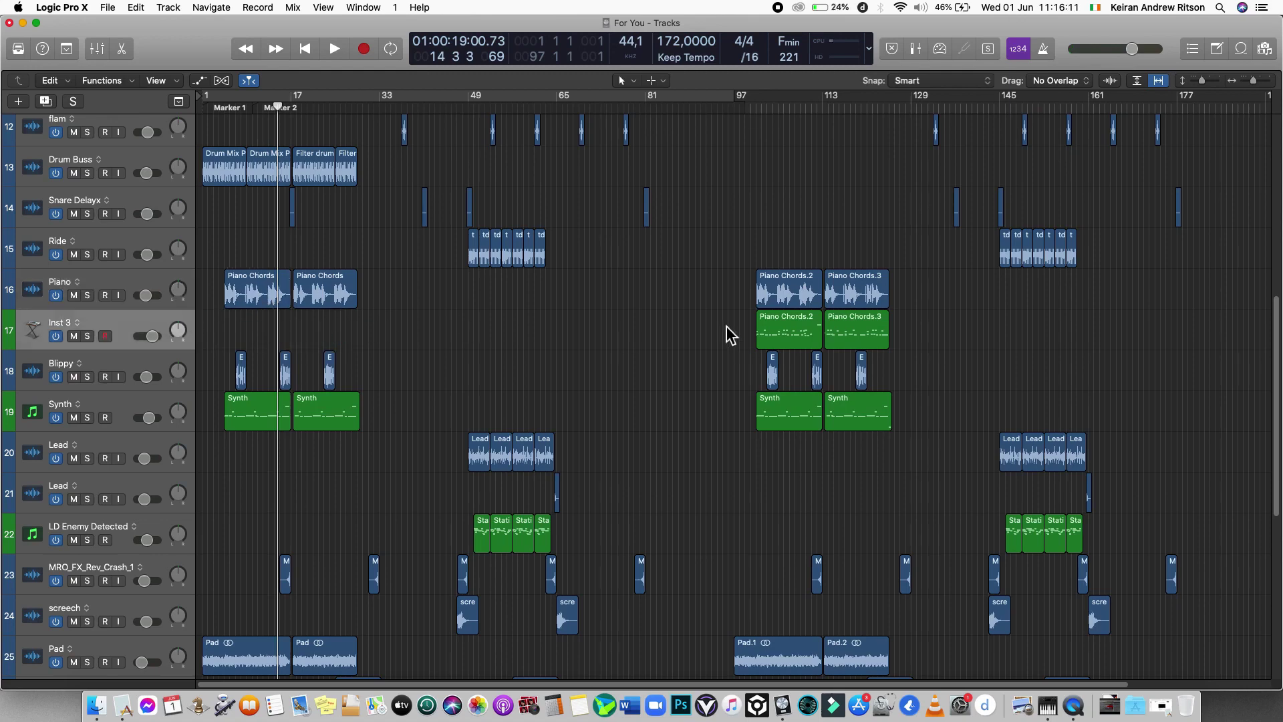
left_click_drag(730, 334, 919, 334)
key("Delete")
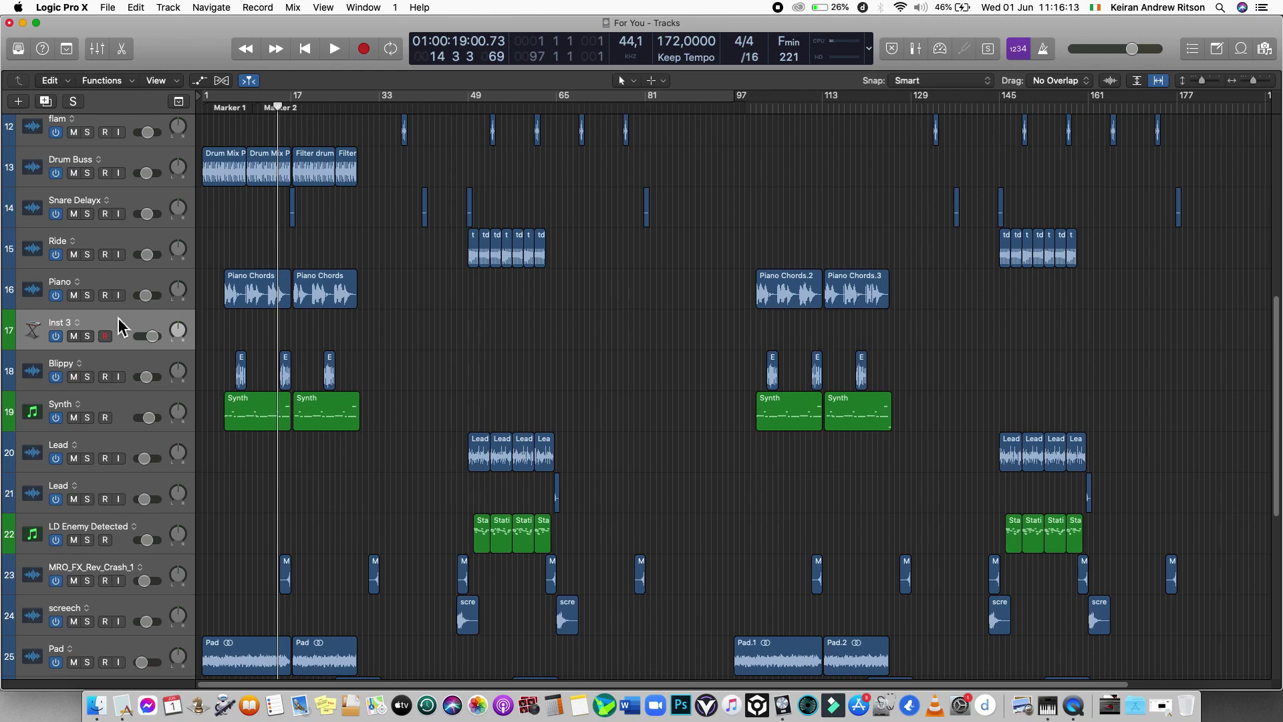
key("super+BackSpace")
- Open the first Synth region in the Piano Roll, examine its bass notes, and close the editor
left_click(252, 360)
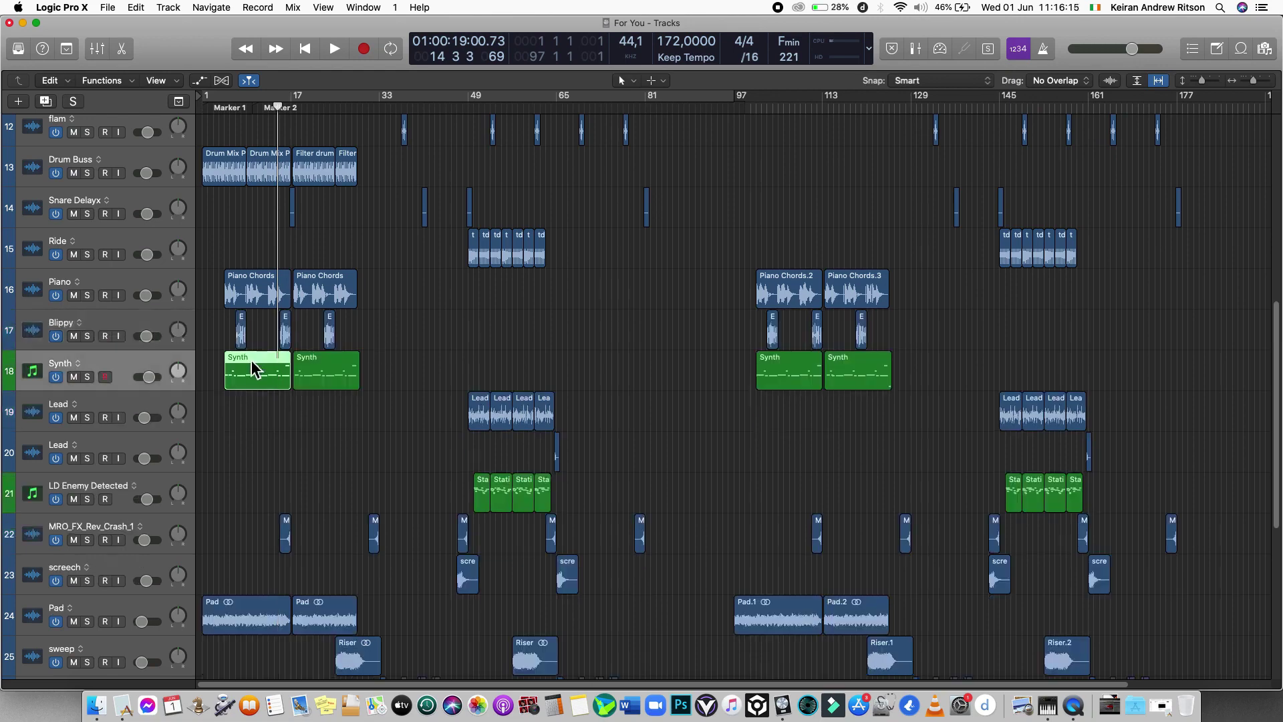
double_click(251, 360)
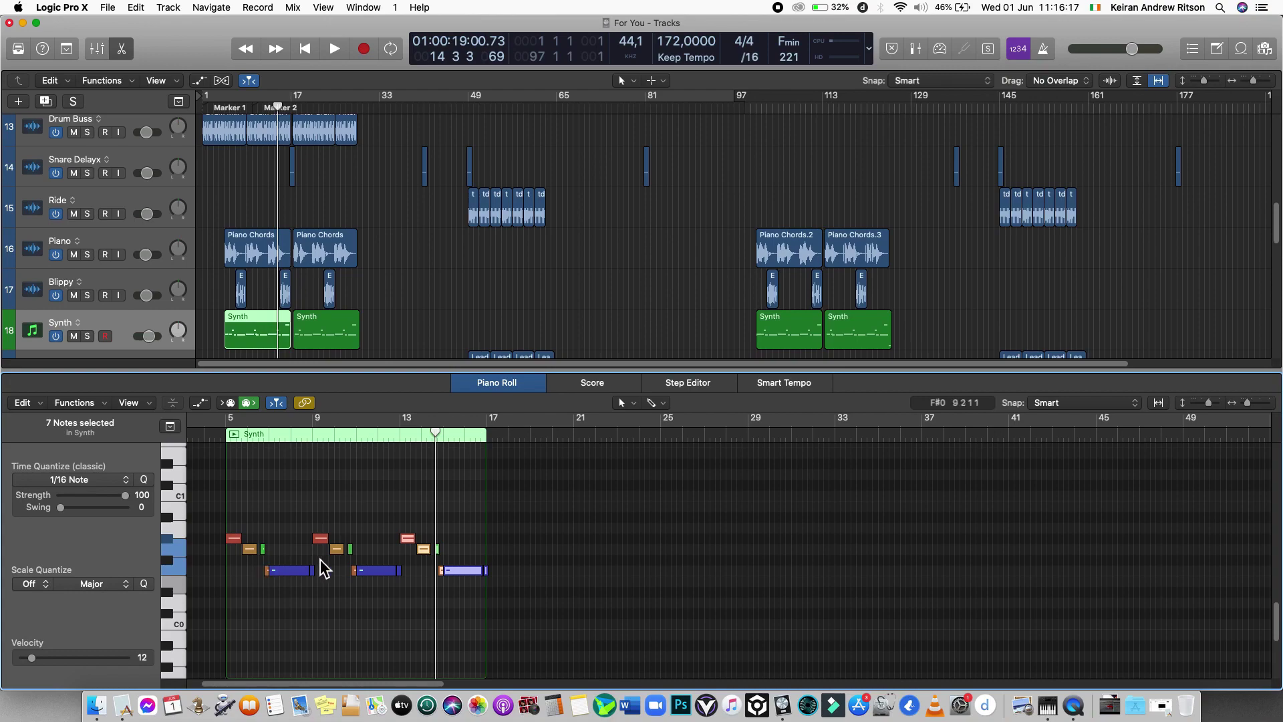
key("x")
key("x")
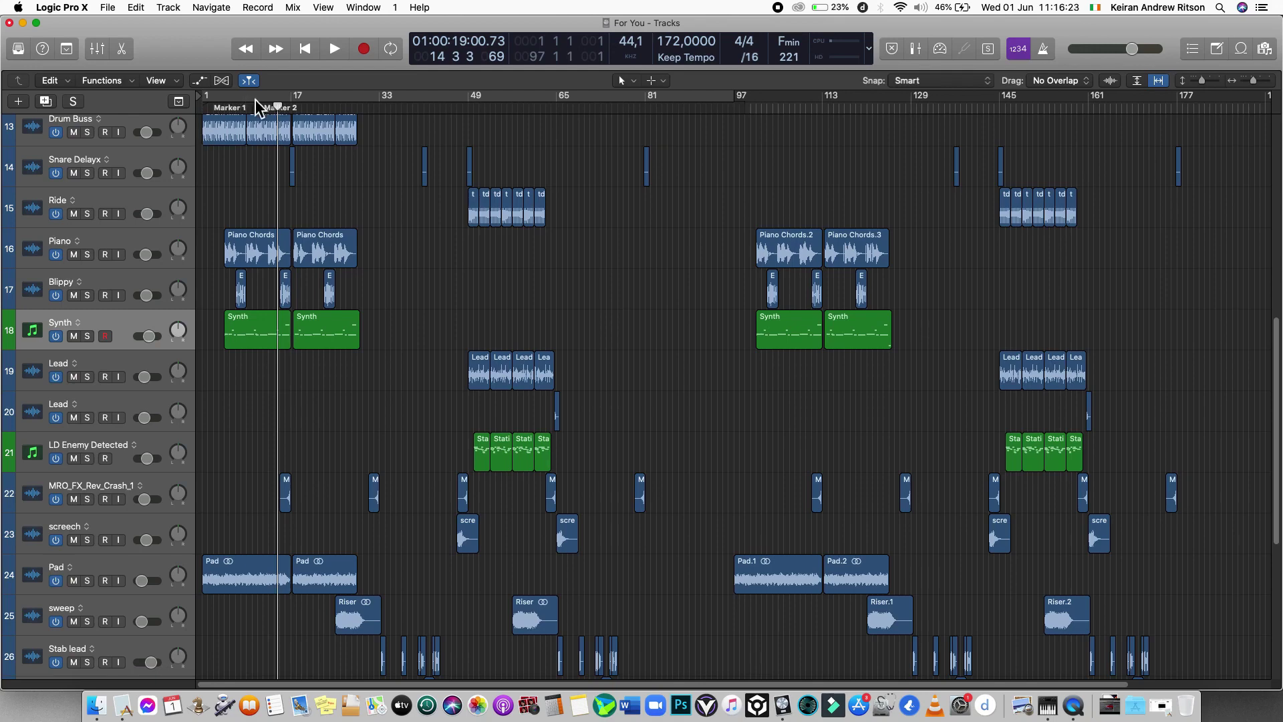
- Solo the Blippy track and play it from the start of the project with cycle mode off
key("space")
key("c")
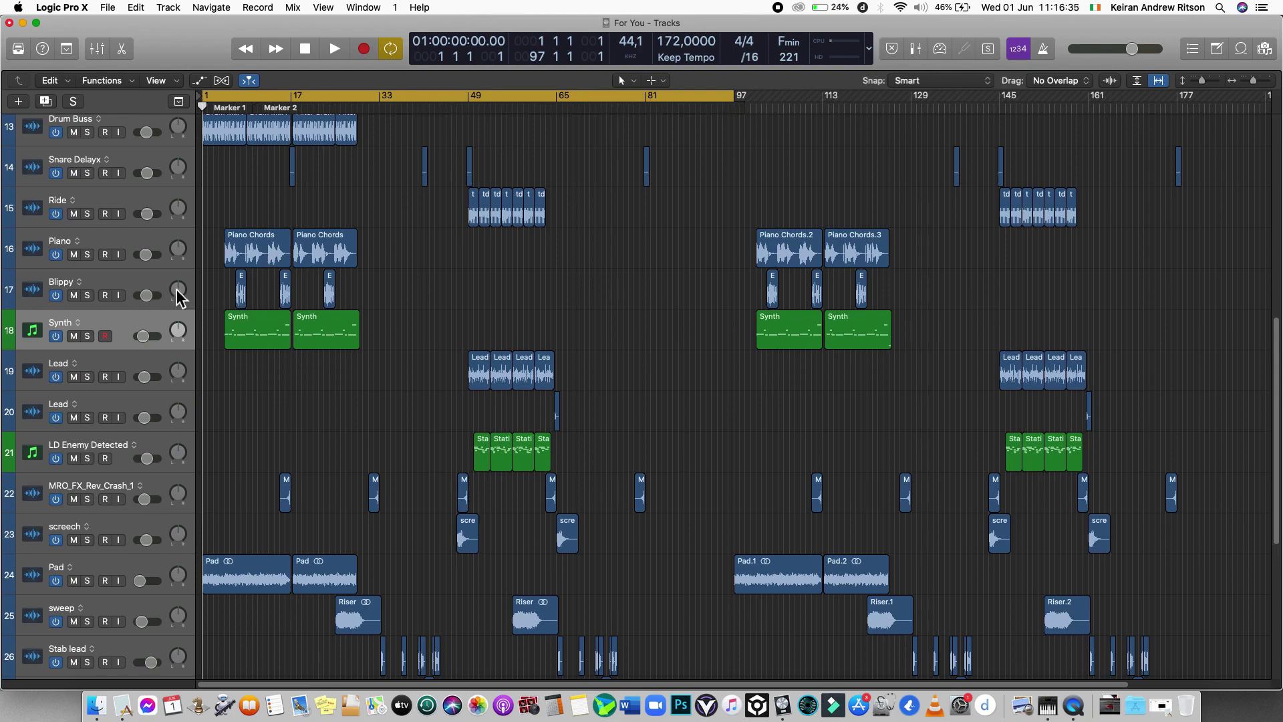
left_click(87, 295)
key("c")
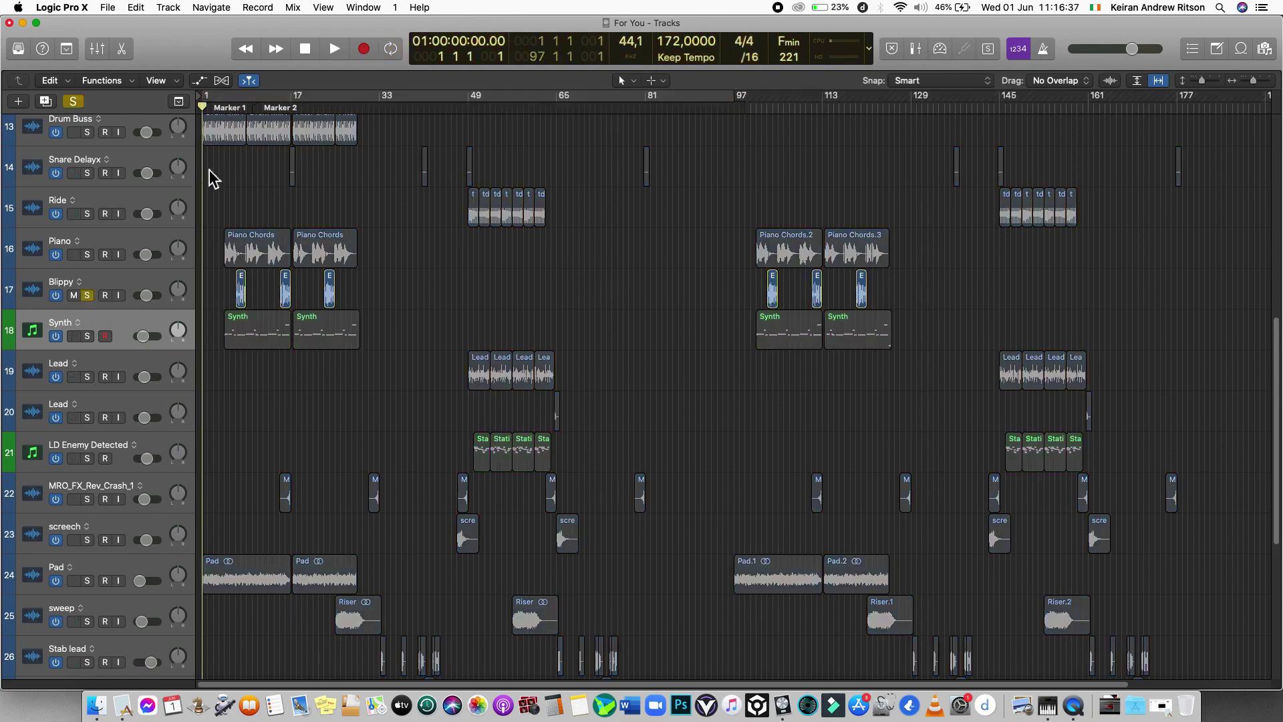
key("space")
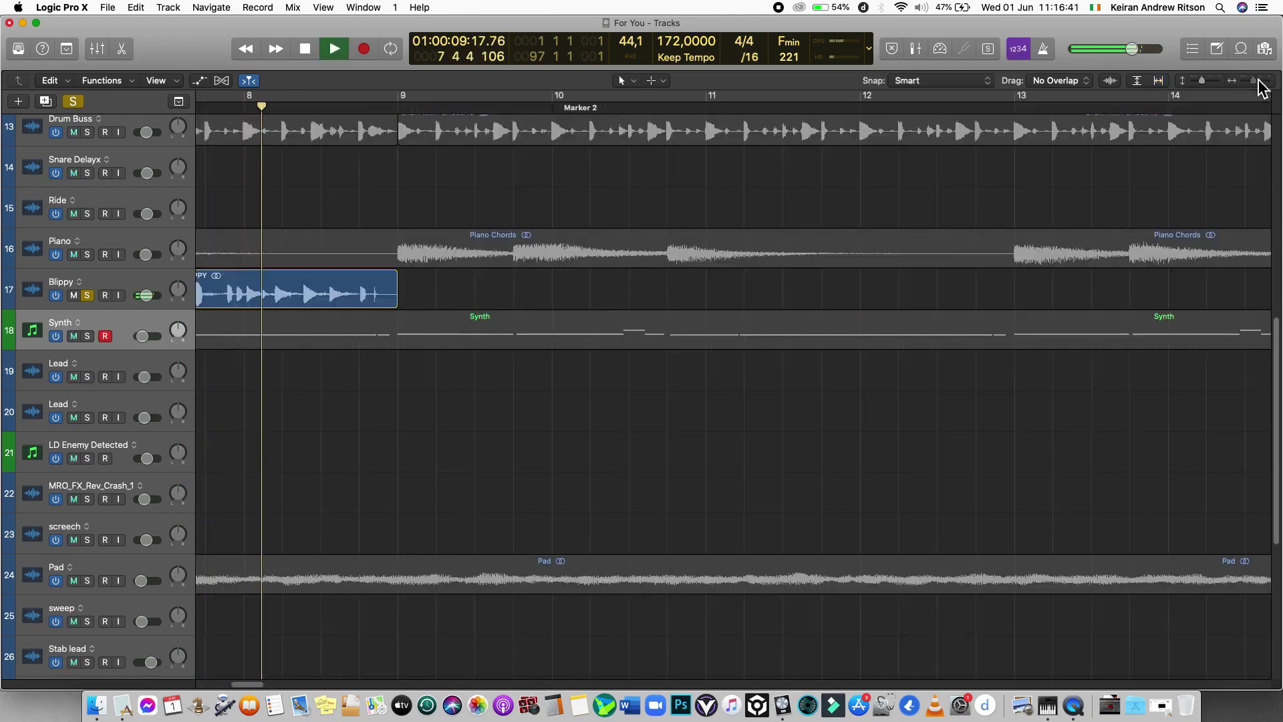
left_click_drag(1252, 80, 1250, 81)
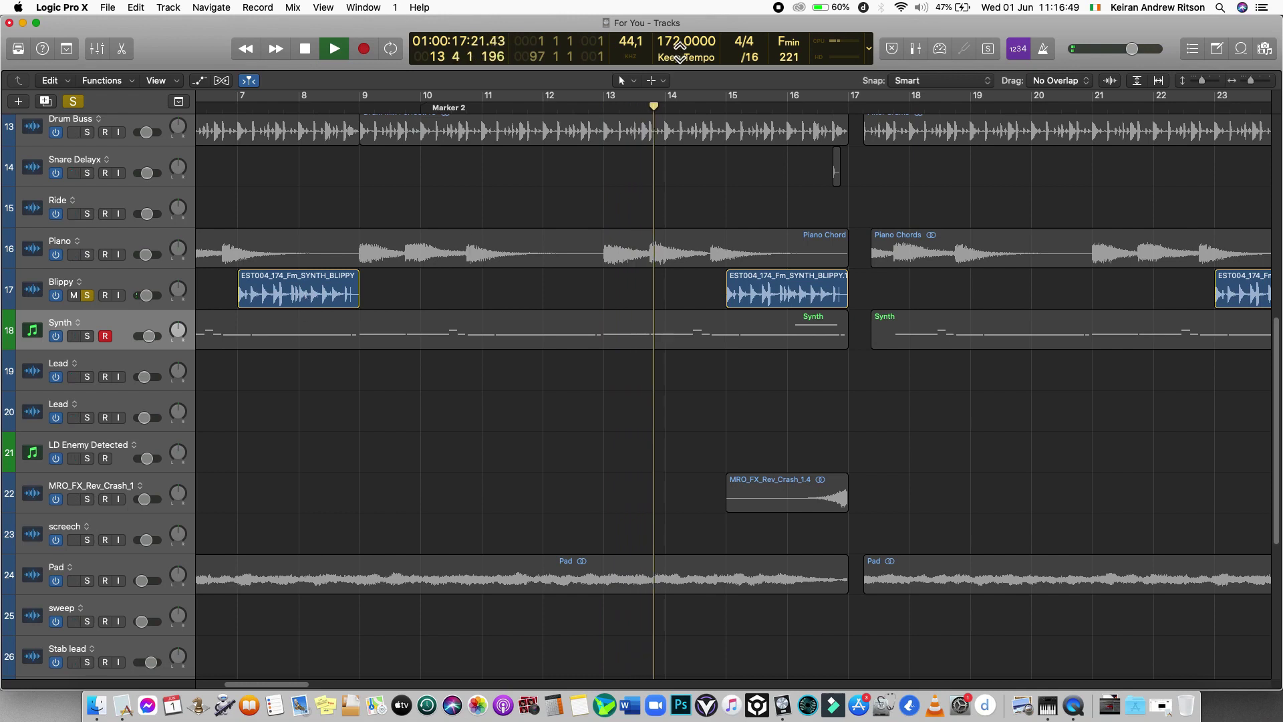
- Unsolo the Blippy track, listen to the full intro mix up to around bar 19, and stop playback
left_click(87, 296)
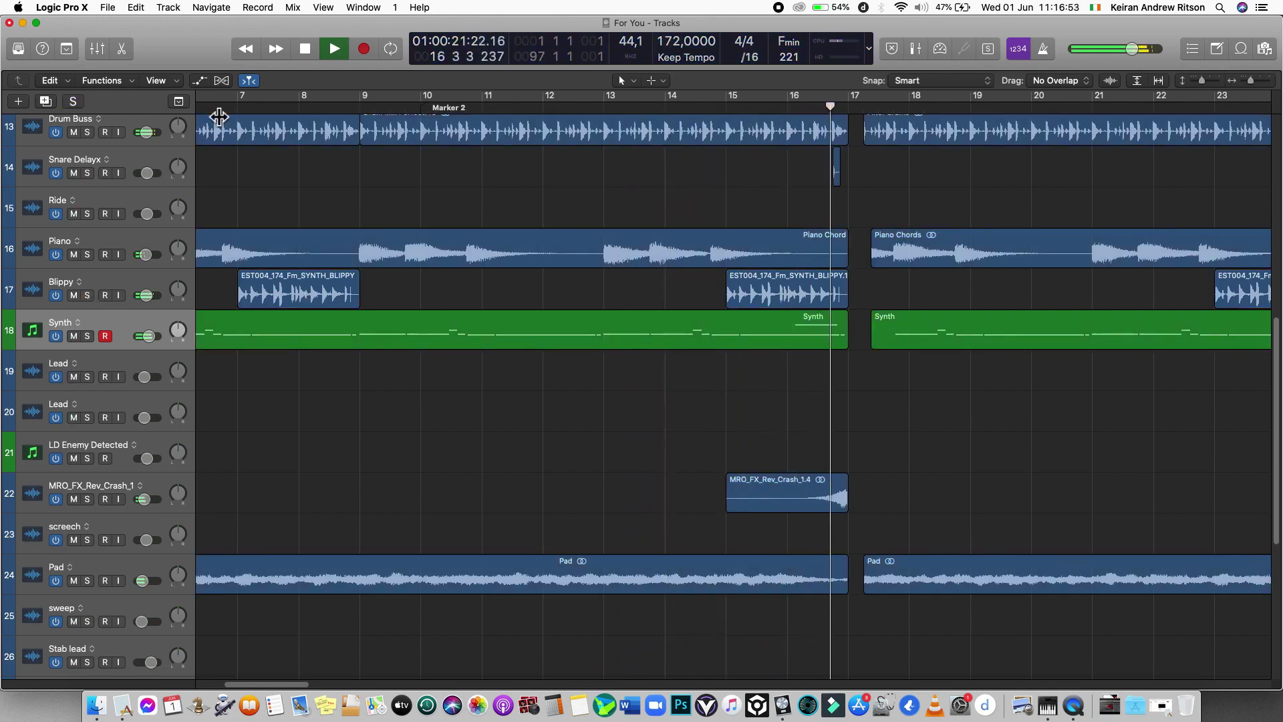
left_click_drag(1251, 81, 1203, 97)
key("space")
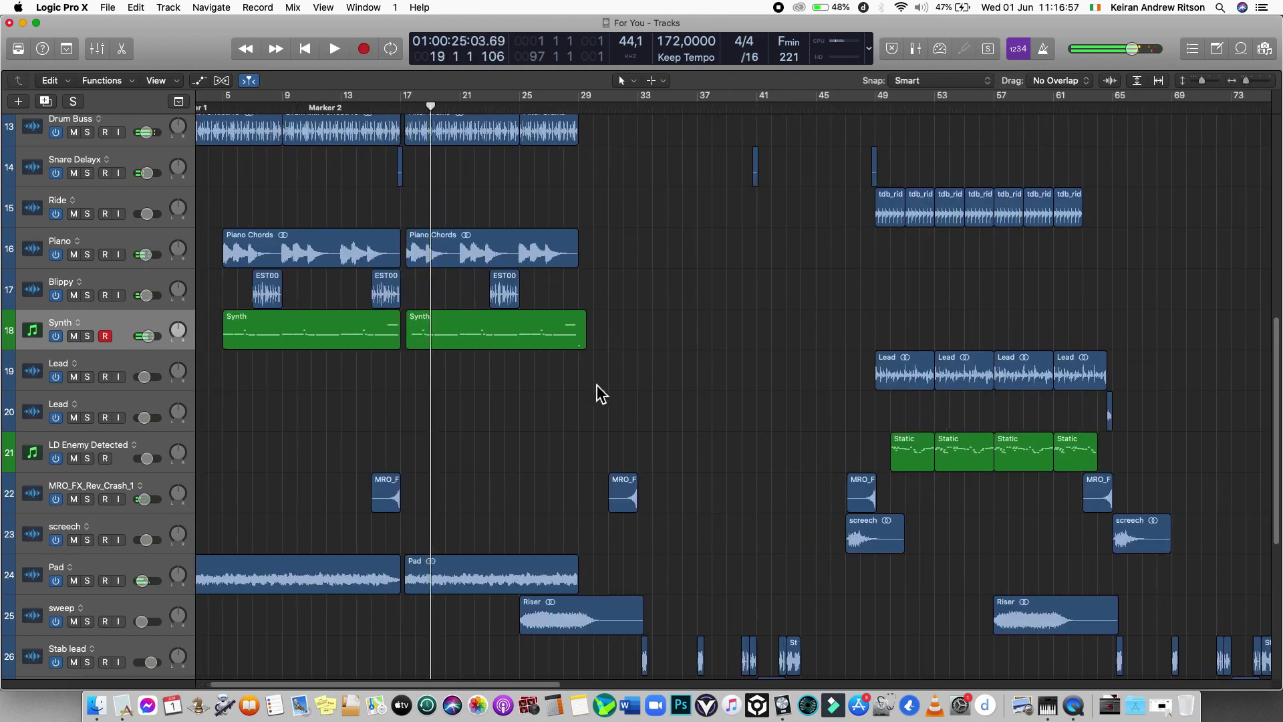
- Solo the Synth track, play it from around bar 4 while checking its mixer channel, and stop playback
left_click(88, 336)
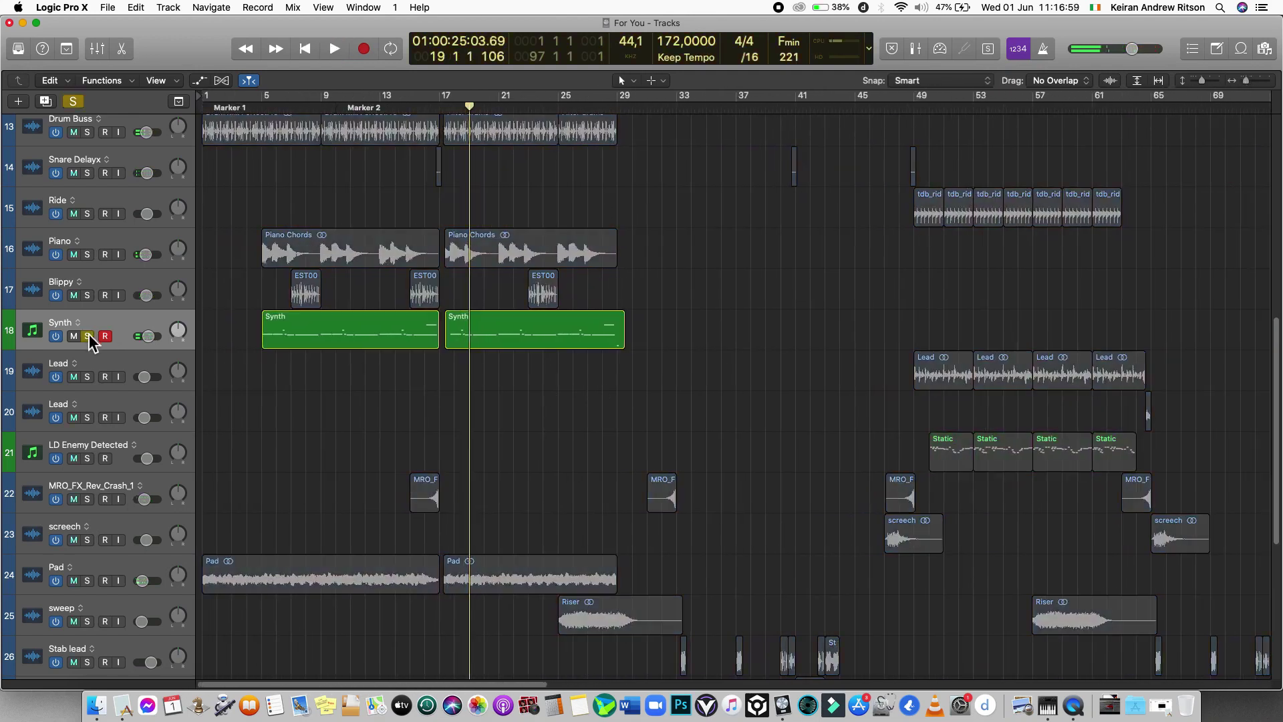
left_click(249, 109)
key("space")
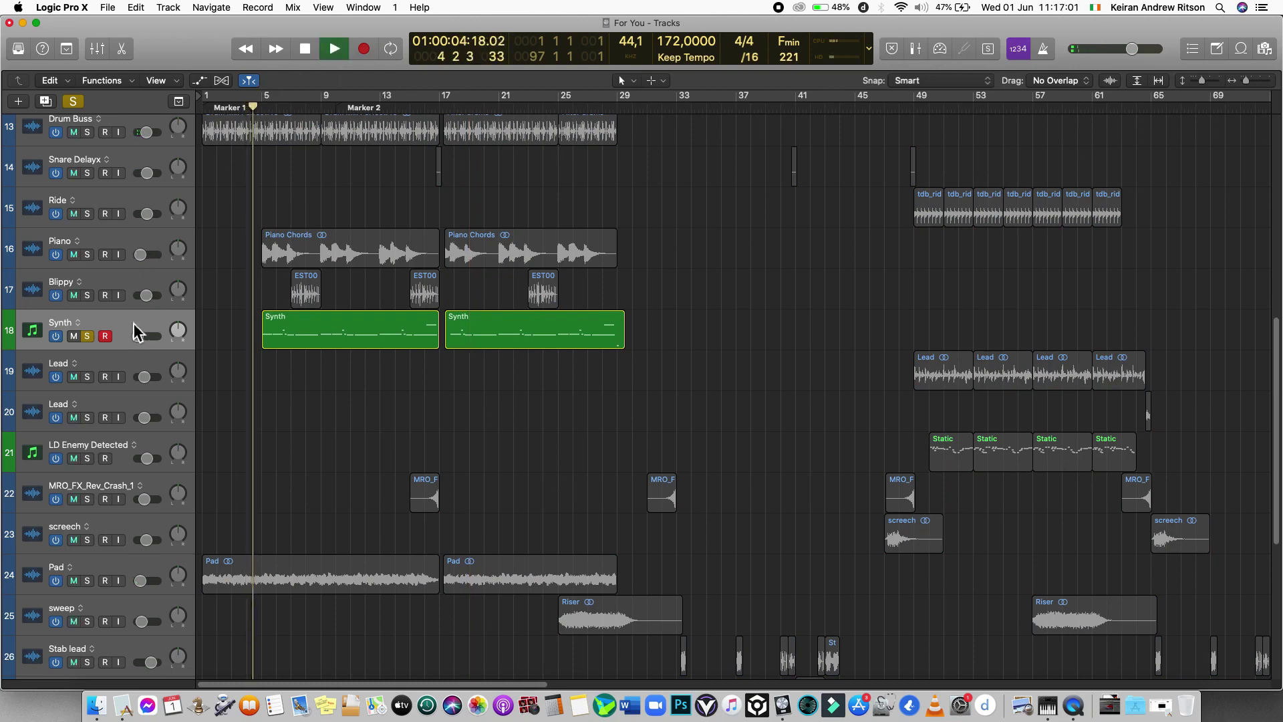
key("x")
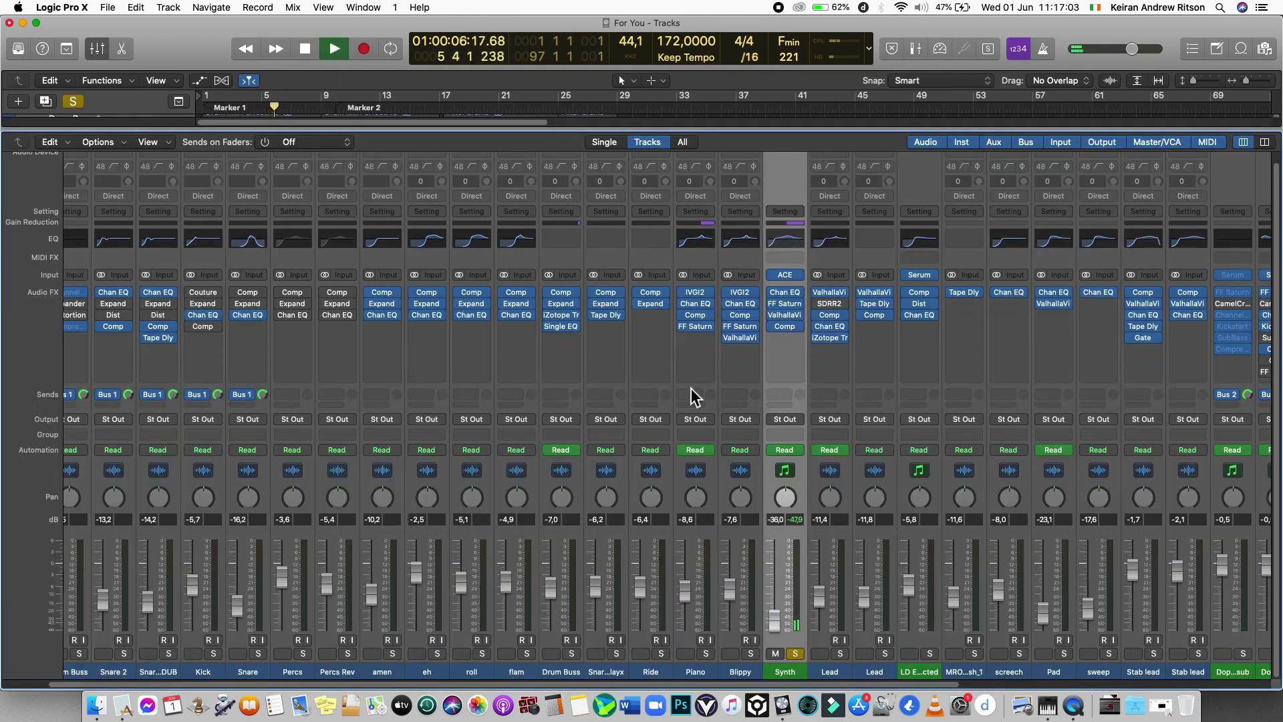
key("x")
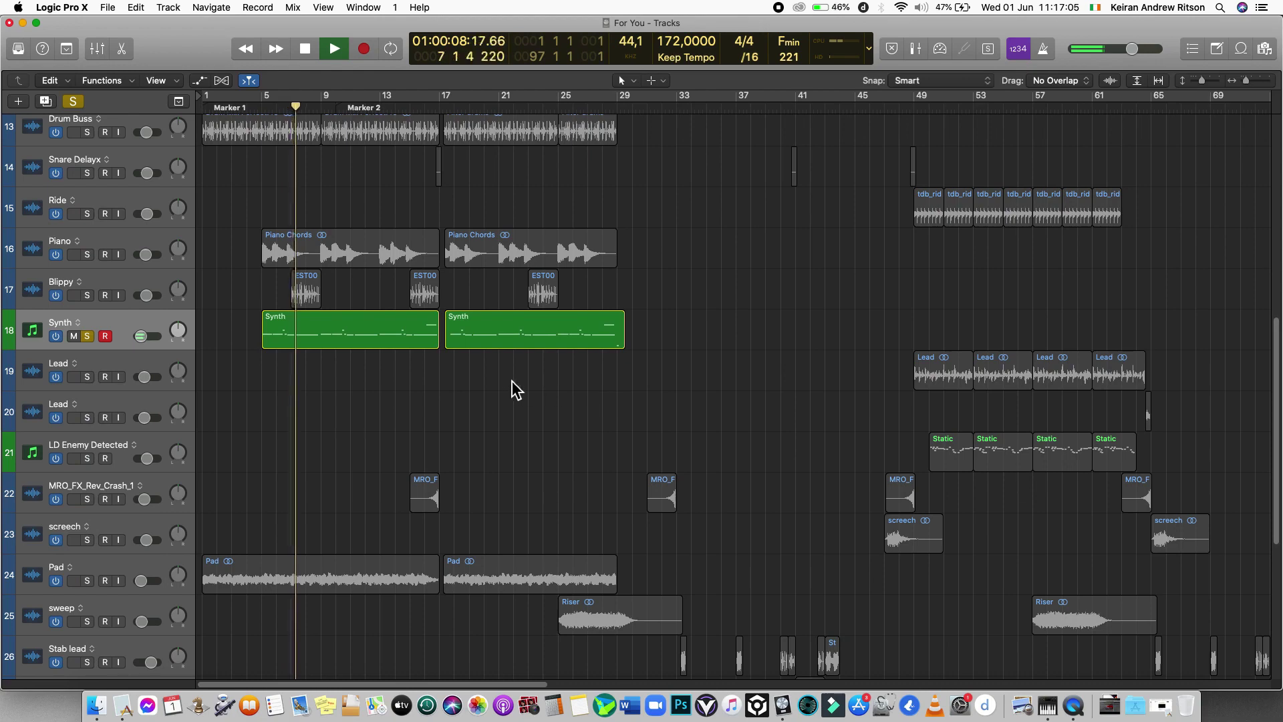
key("space")
- Show track automation, unsolo the Synth track, examine the Synth, Piano and Drum Buss automation curves, and hide automation again
key("a")
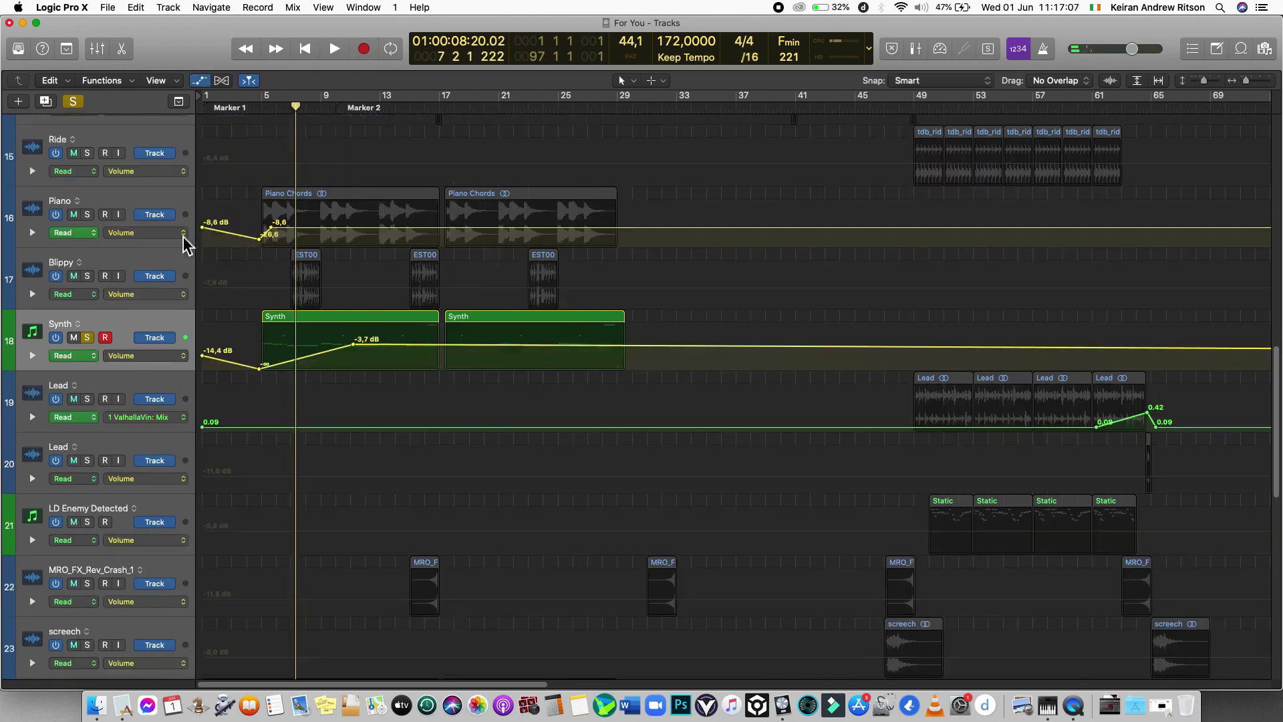
left_click(88, 338)
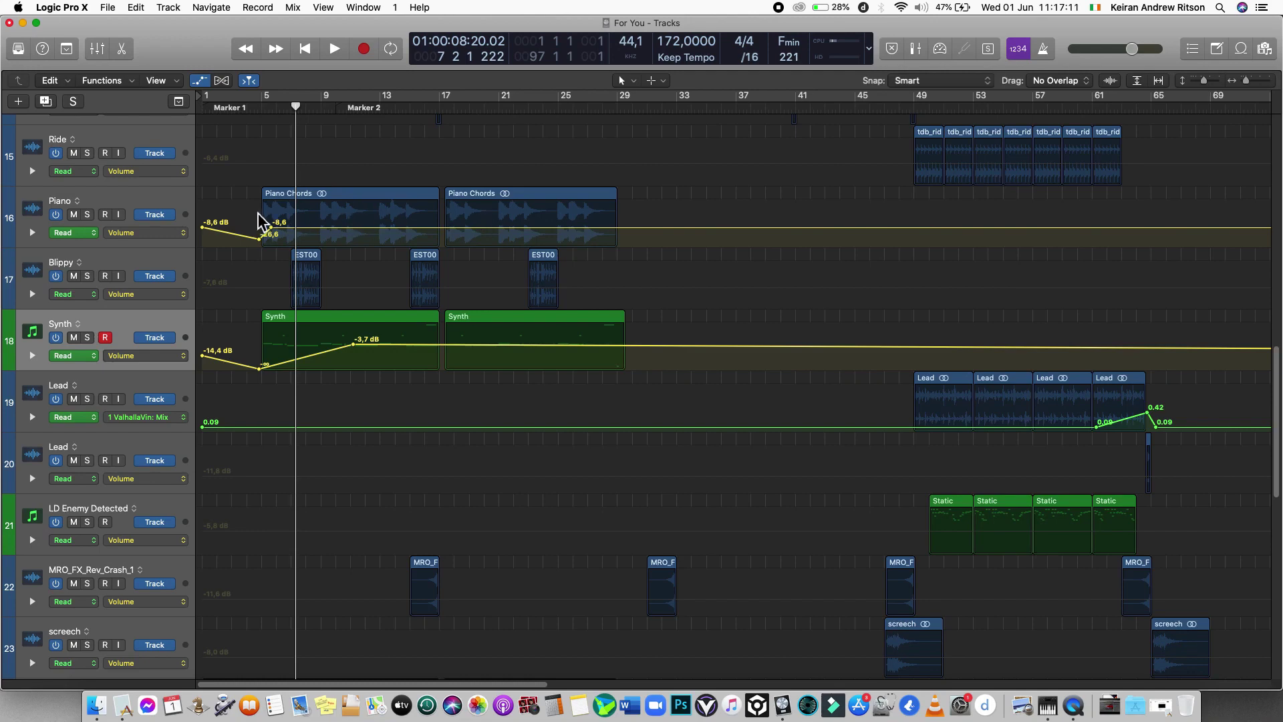
scroll(265, 221, "up", 5)
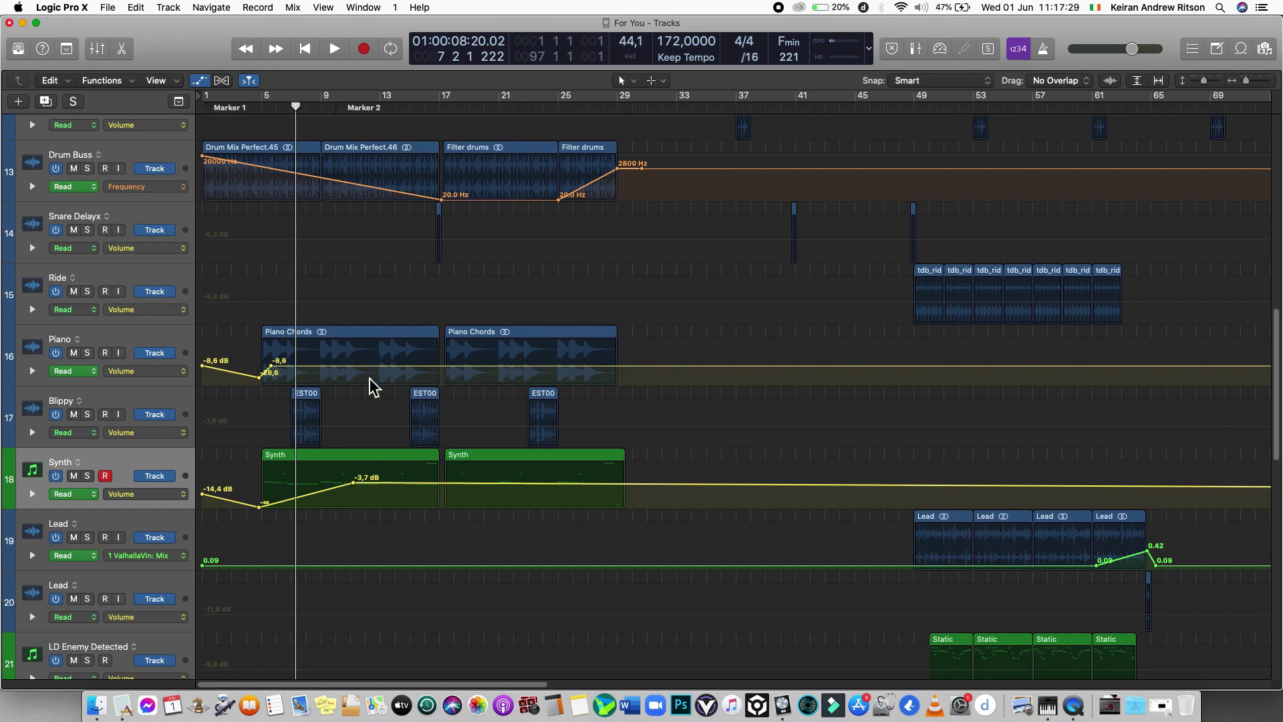
key("a")
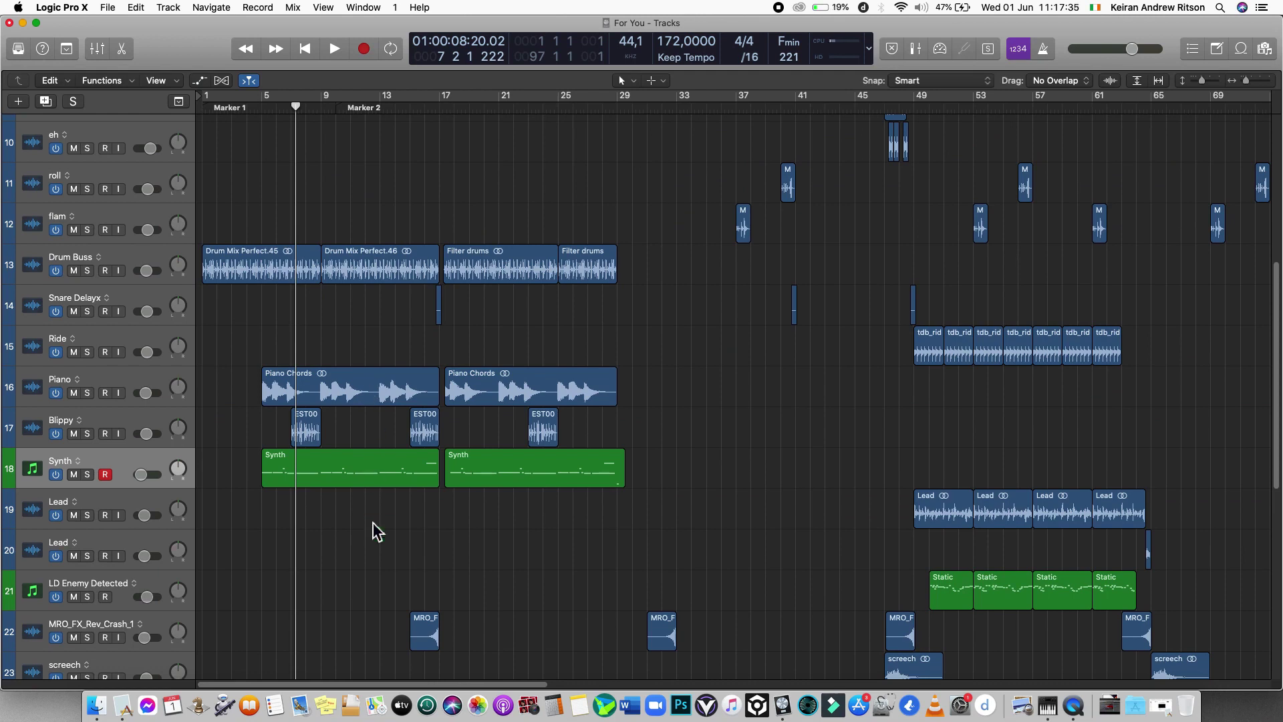
- Select the MRO_FX_Rev_Crash_1 track, place the playhead at bar 15, and solo the track
scroll(373, 522, "down", 5)
left_click(171, 473)
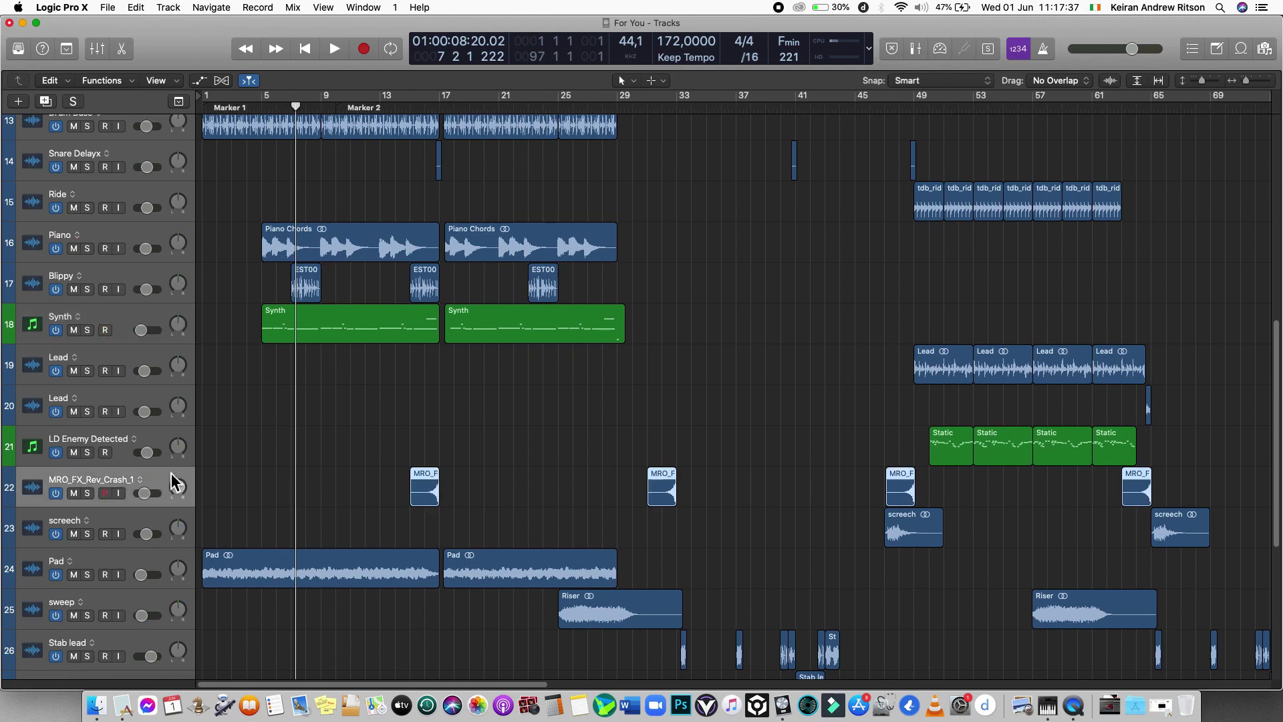
left_click(409, 106)
left_click(89, 493)
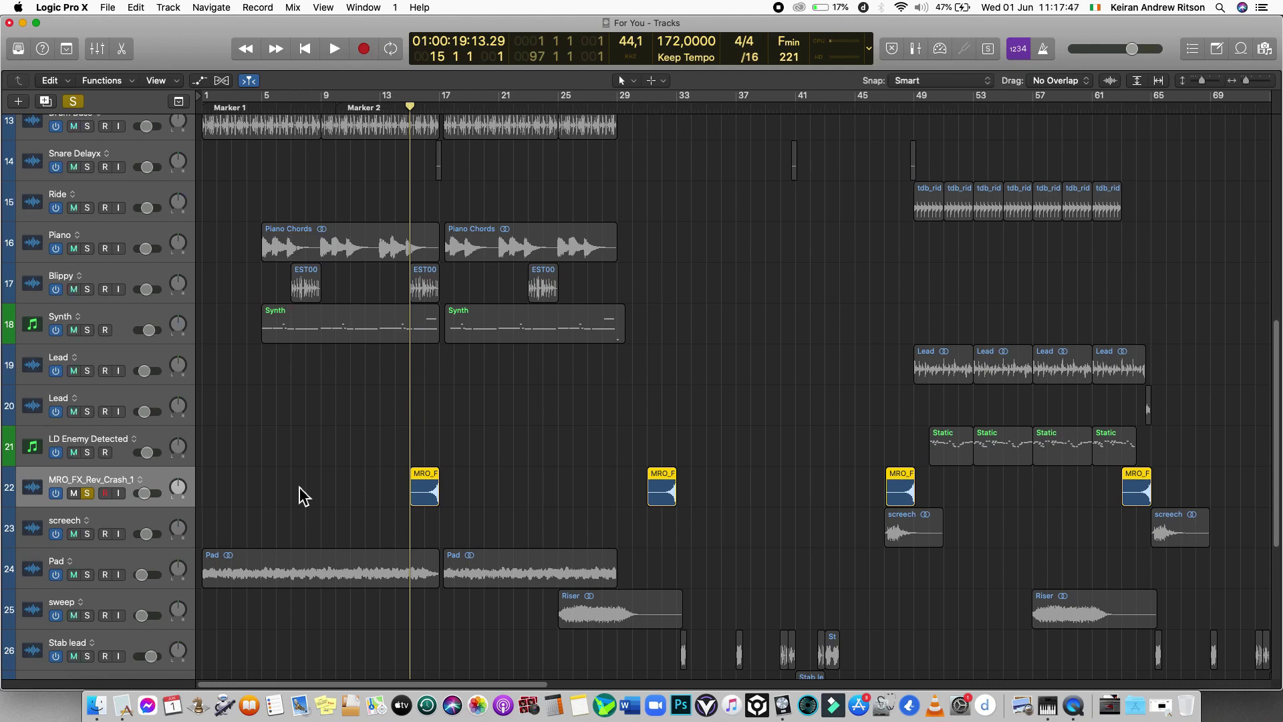
- Open the first reverse crash region in the audio editor and examine its full waveform and the Reverse function for its audio file
double_click(435, 495)
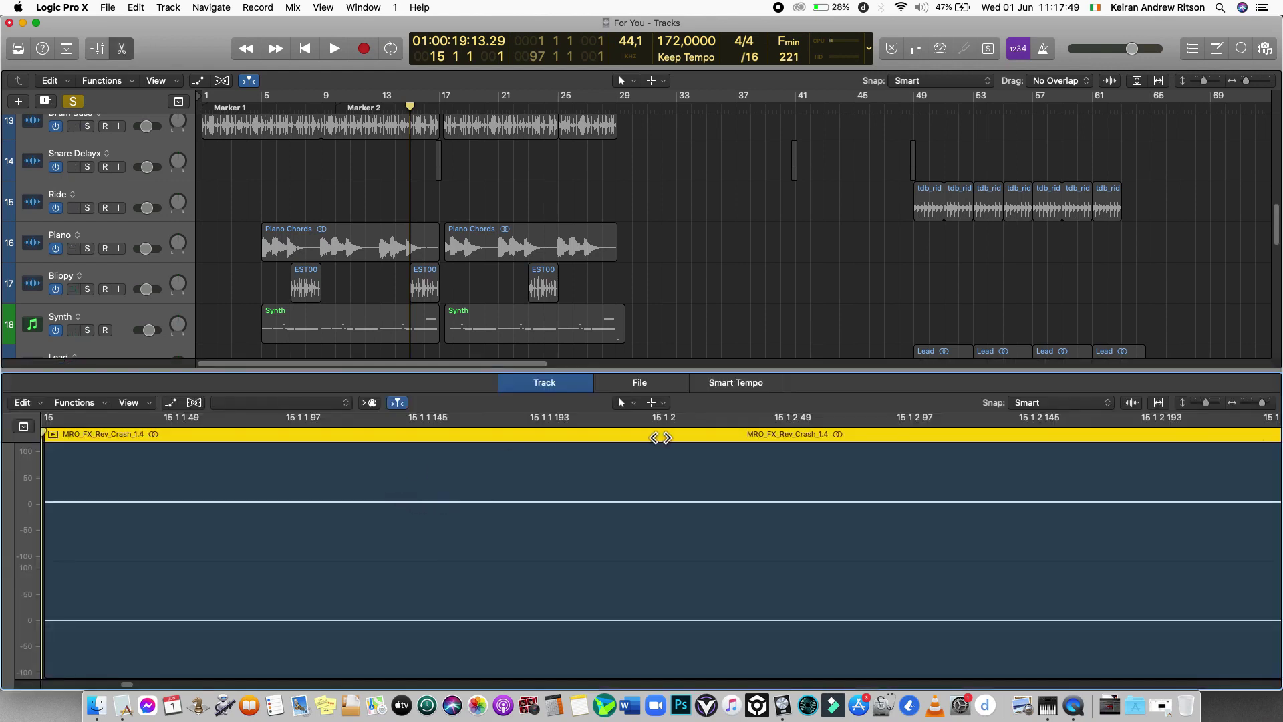
left_click_drag(1263, 405, 1244, 410)
left_click_drag(1116, 372, 1119, 492)
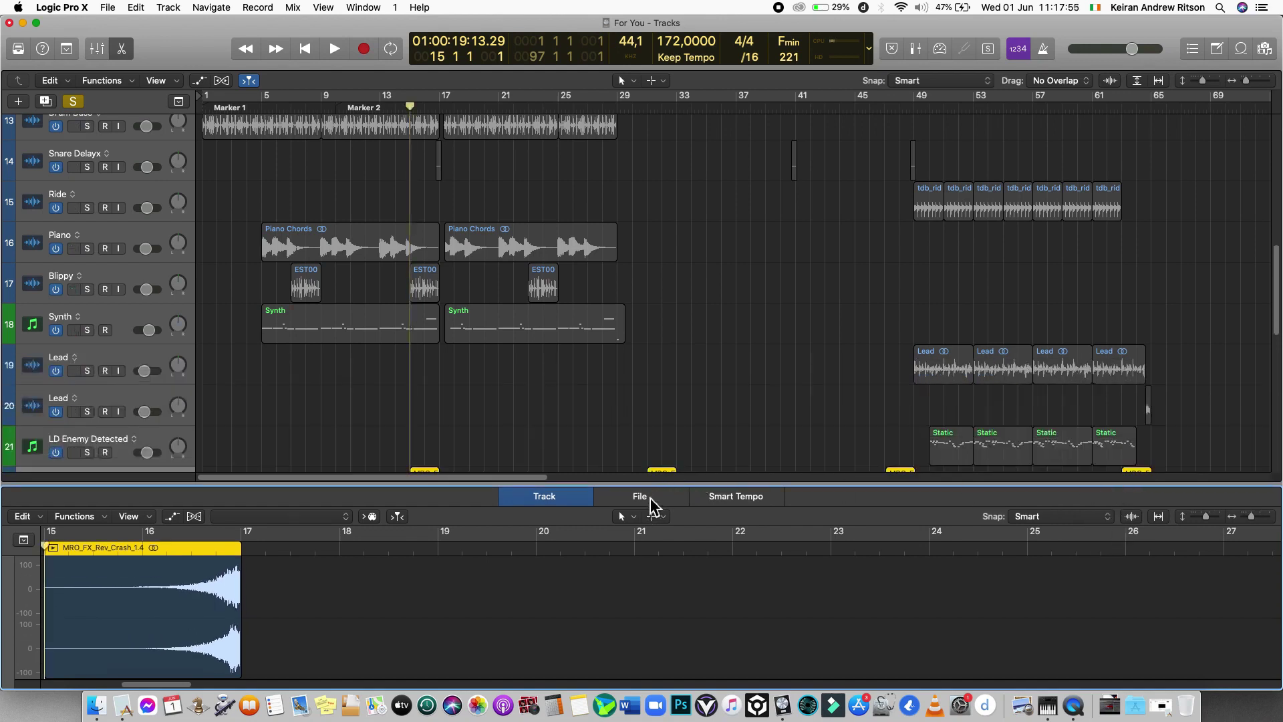
left_click(650, 498)
left_click(148, 519)
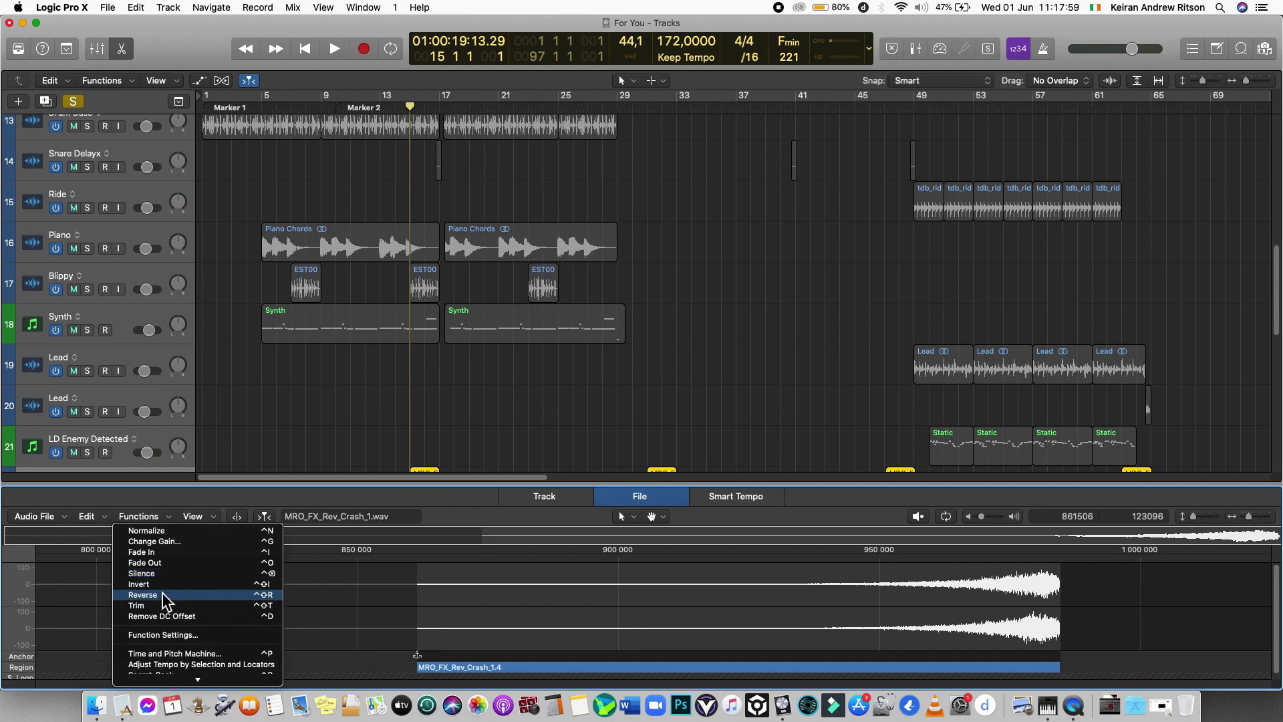
left_click(364, 498)
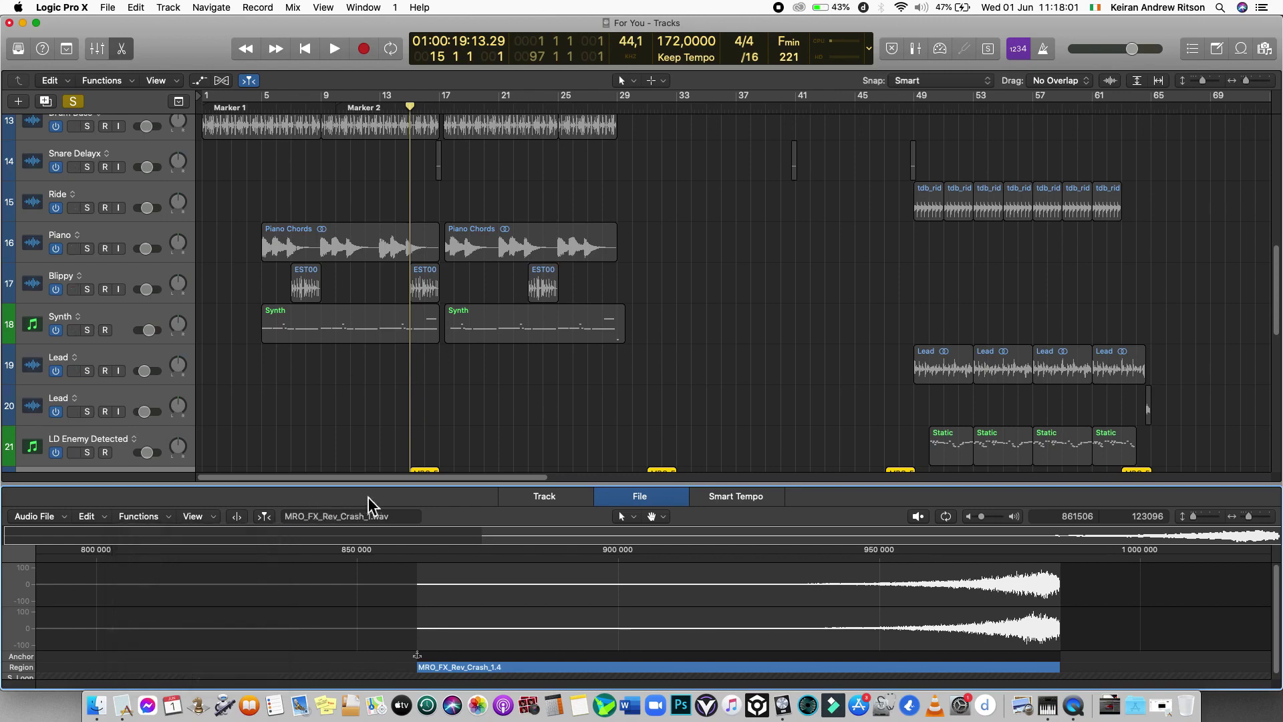
left_click(565, 499)
- Check the mixer briefly, close it, and play the soloed reverse crash from bar 15 to about bar 17
key("x")
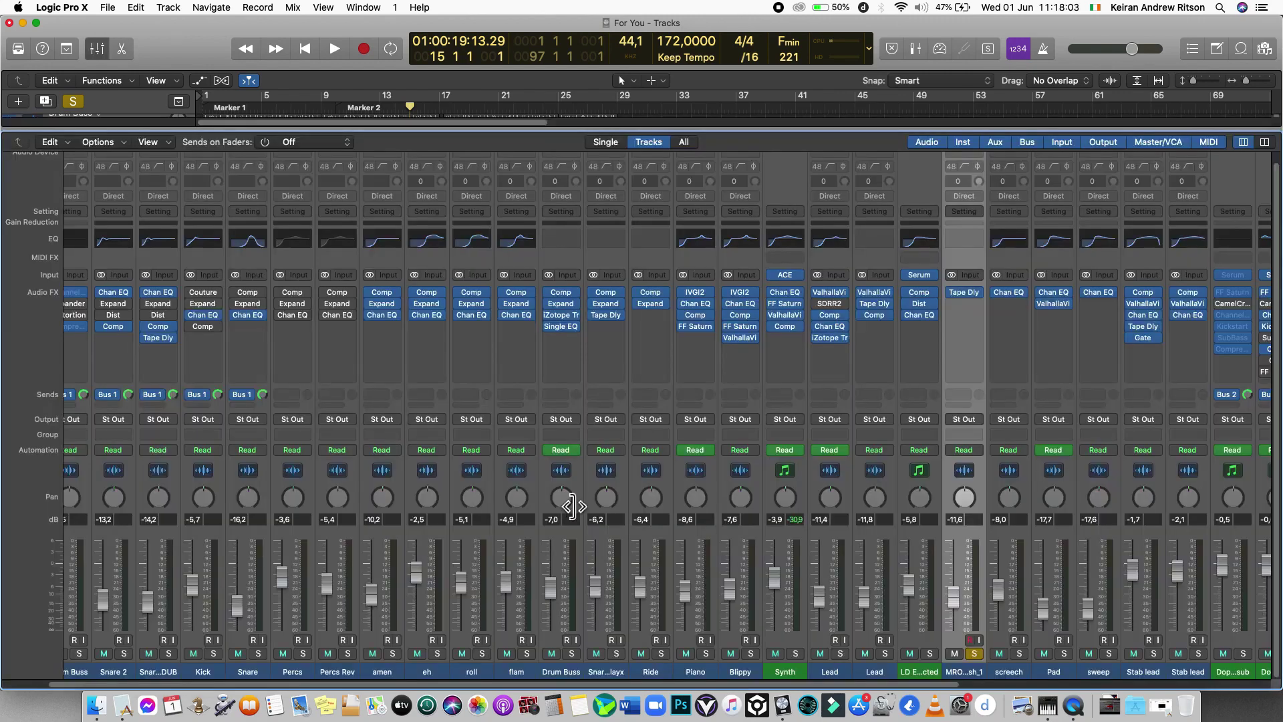
key("x")
key("space")
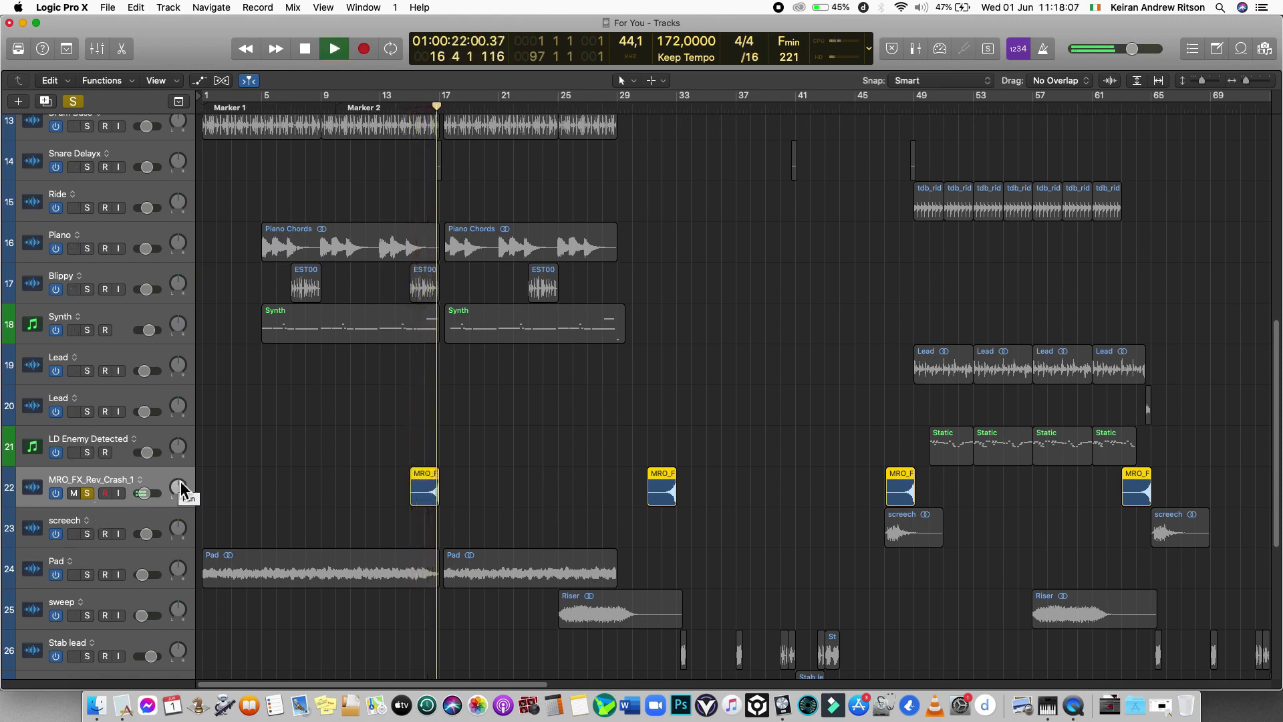
key("space")
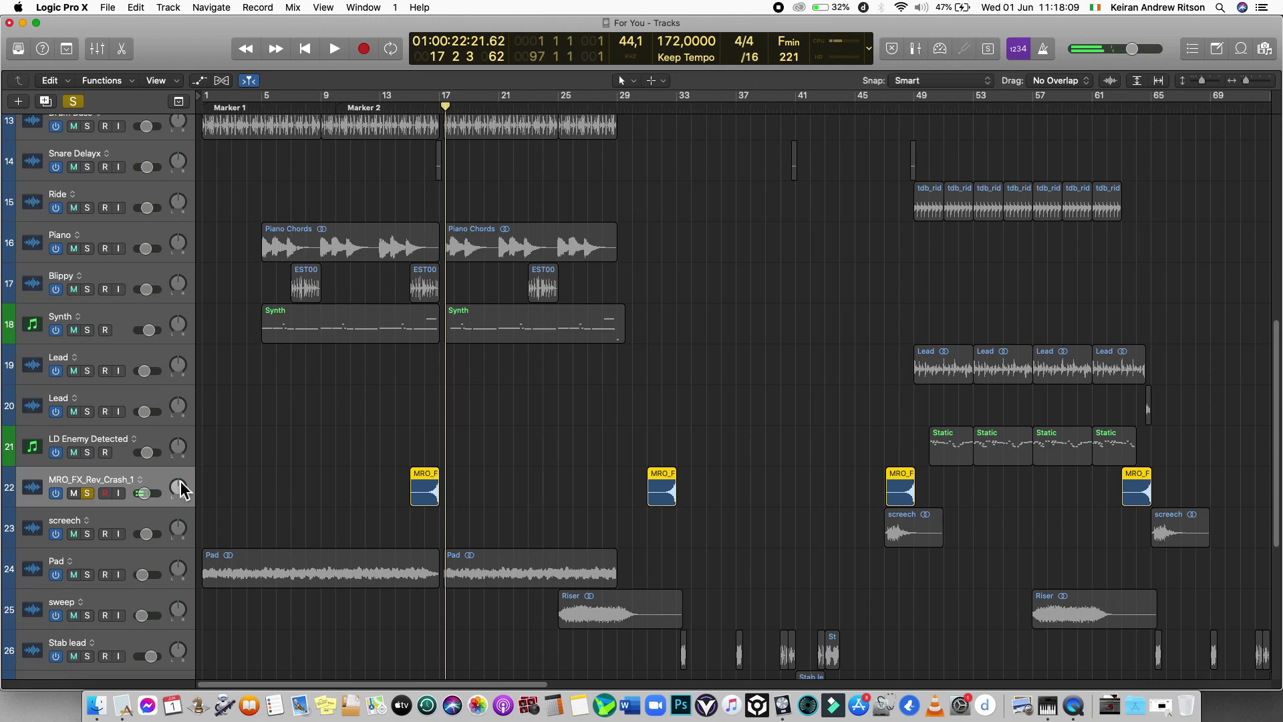
- Open the Tape Delay on the reverse crash's mixer channel, examine its settings, and close the plug-in and the mixer
key("x")
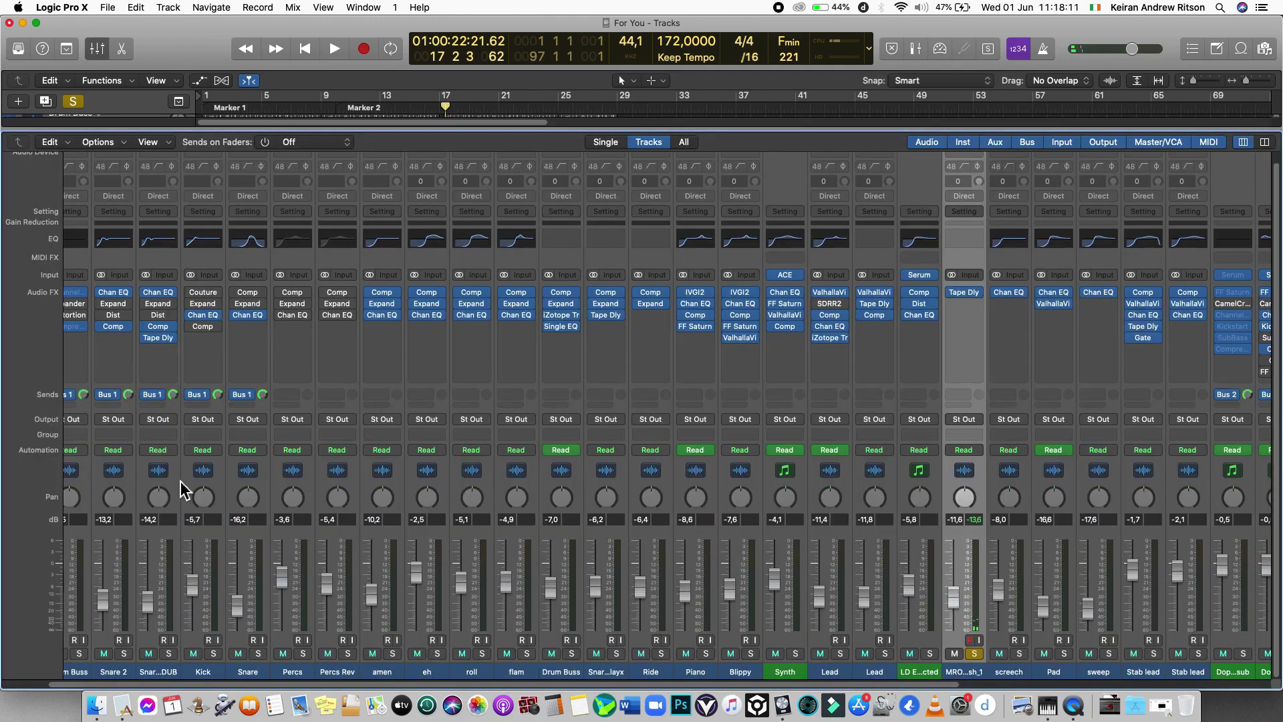
left_click(967, 294)
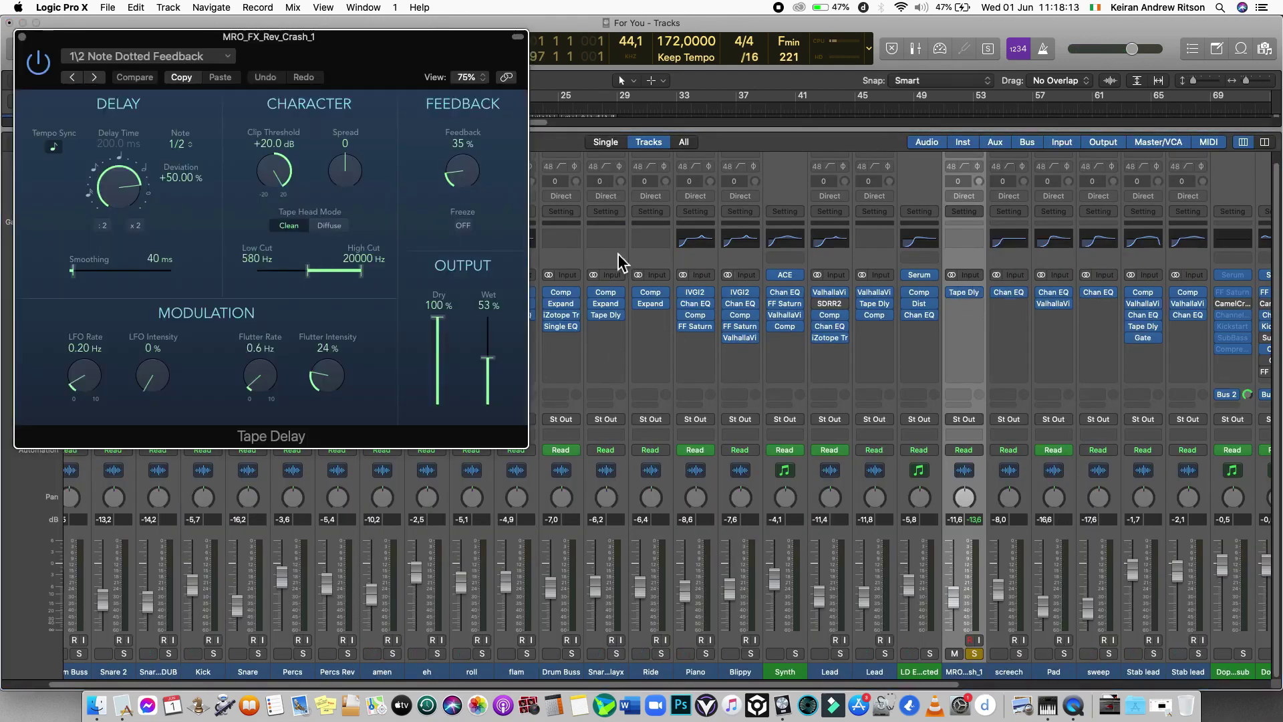
left_click_drag(406, 67, 719, 240)
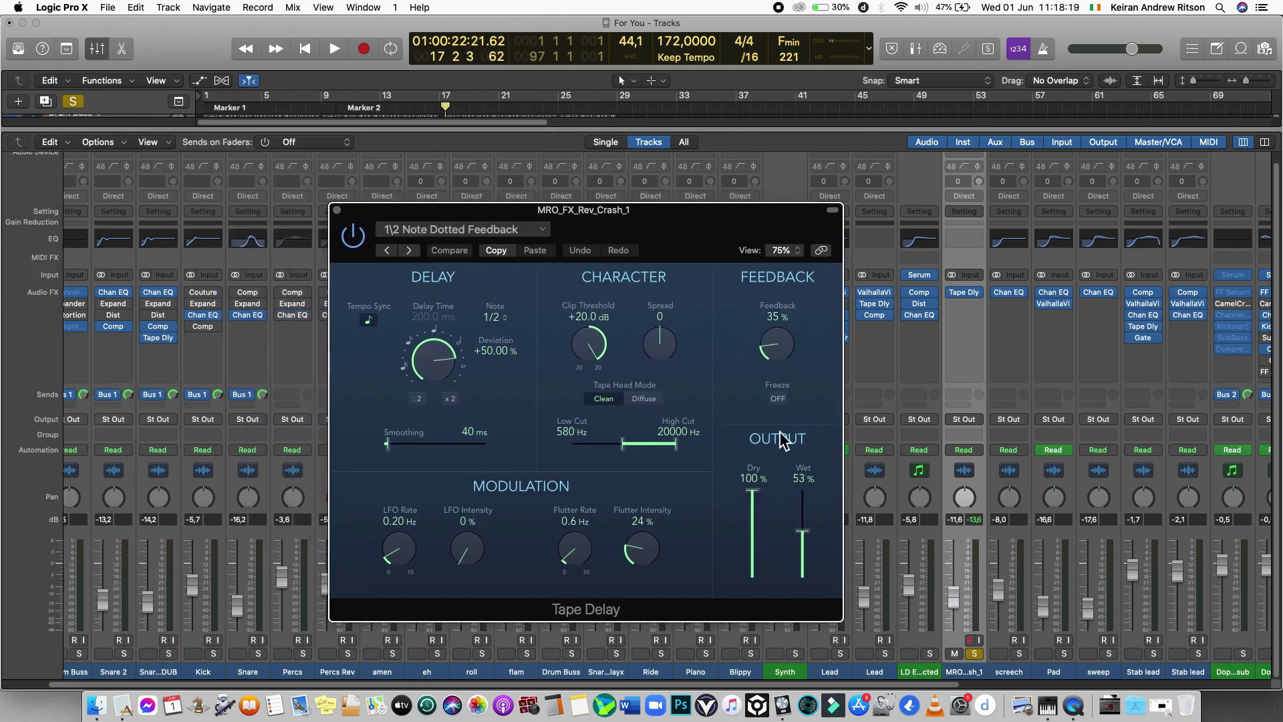
left_click(338, 210)
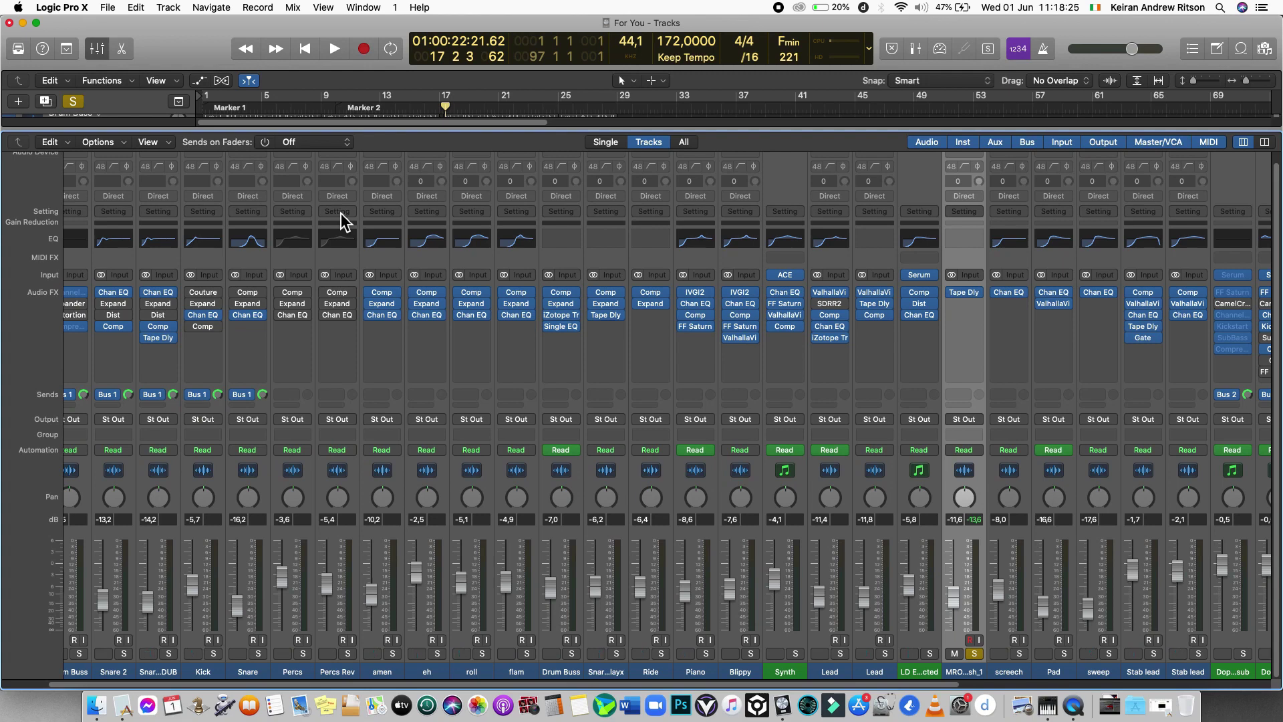
key("x")
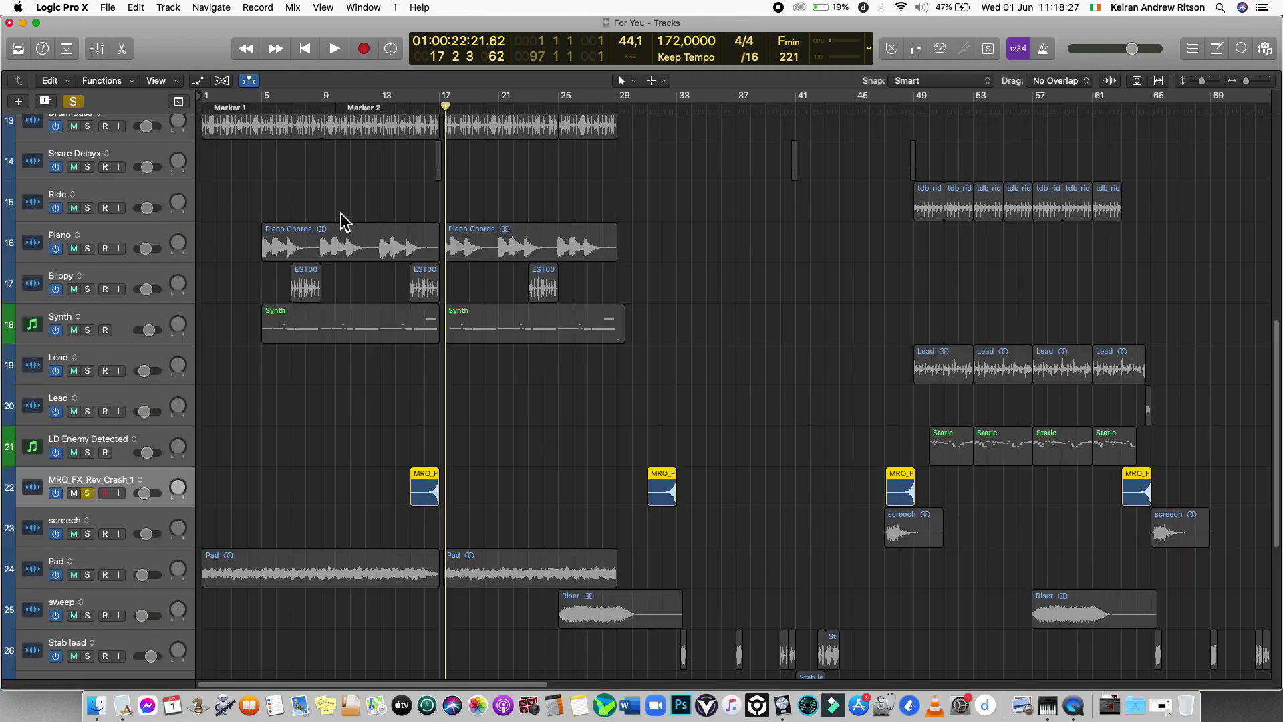
- Unsolo the reverse crash track, solo the Pad track, and play it from the project start with cycle mode on
left_click(90, 493)
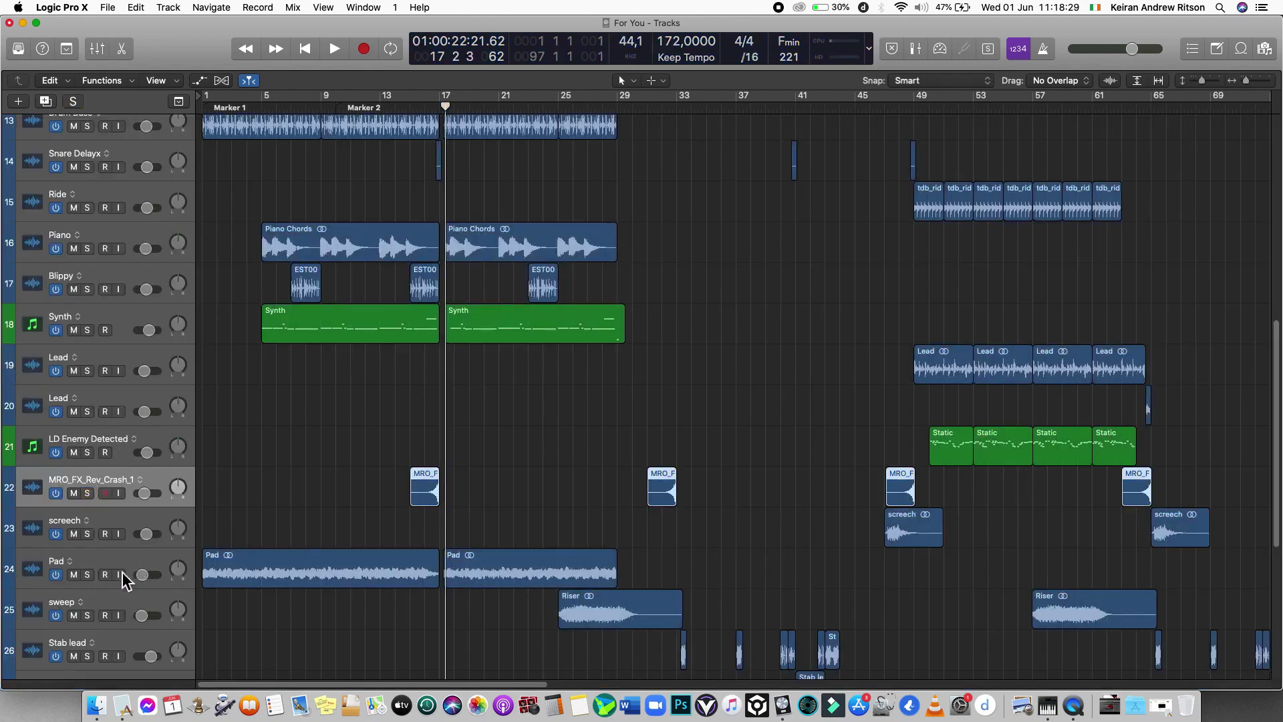
left_click(88, 575)
key("c")
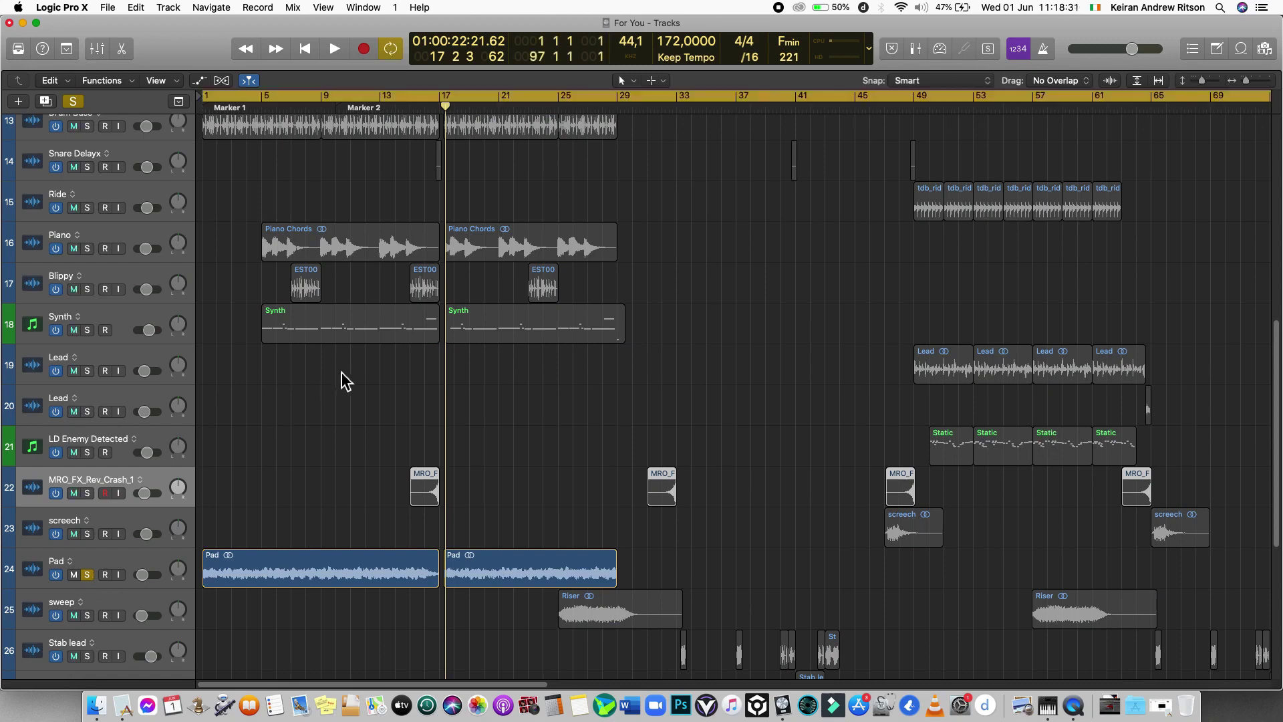
key("space")
- Open the ValhallaVi plug-in on the Pad's mixer channel, examine it during playback, and close the plug-in and the mixer
key("x")
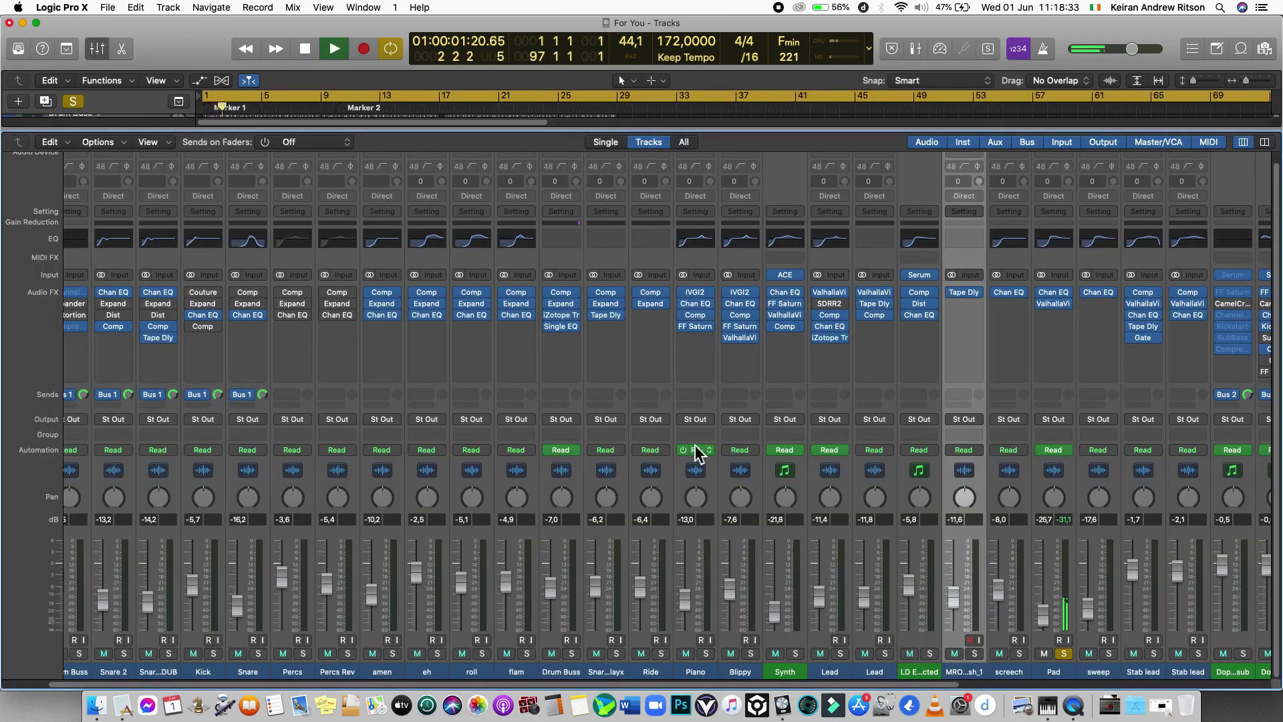
left_click(1054, 305)
left_click_drag(431, 87, 749, 291)
left_click(340, 242)
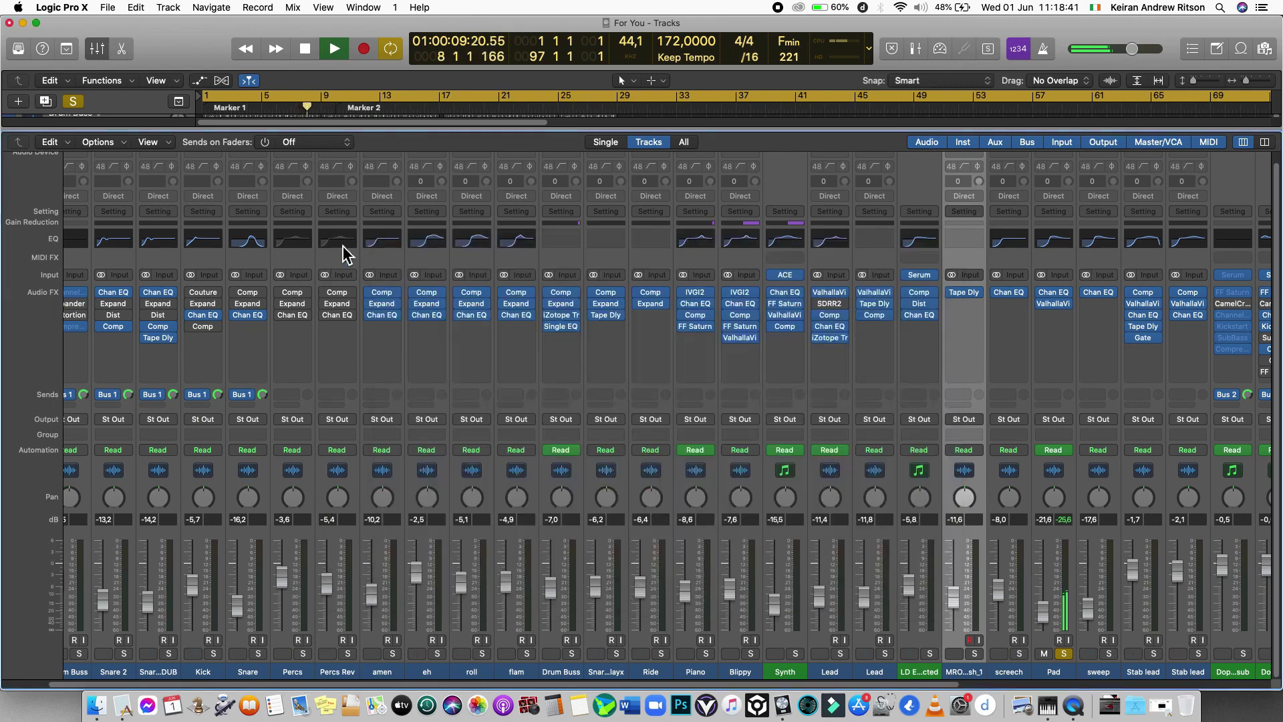
key("x")
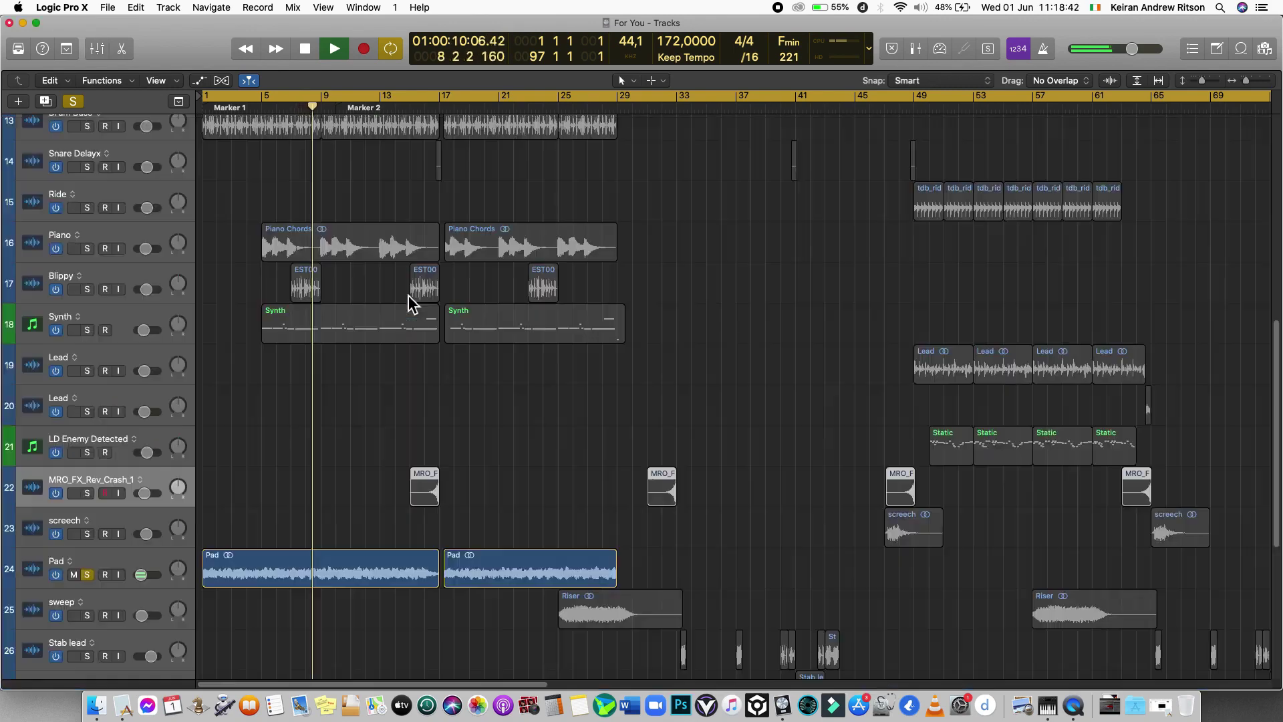
- Unsolo the Pad track, stop playback, examine the Pad's volume automation across its regions, and hide automation again
left_click(87, 575)
key("space")
key("a")
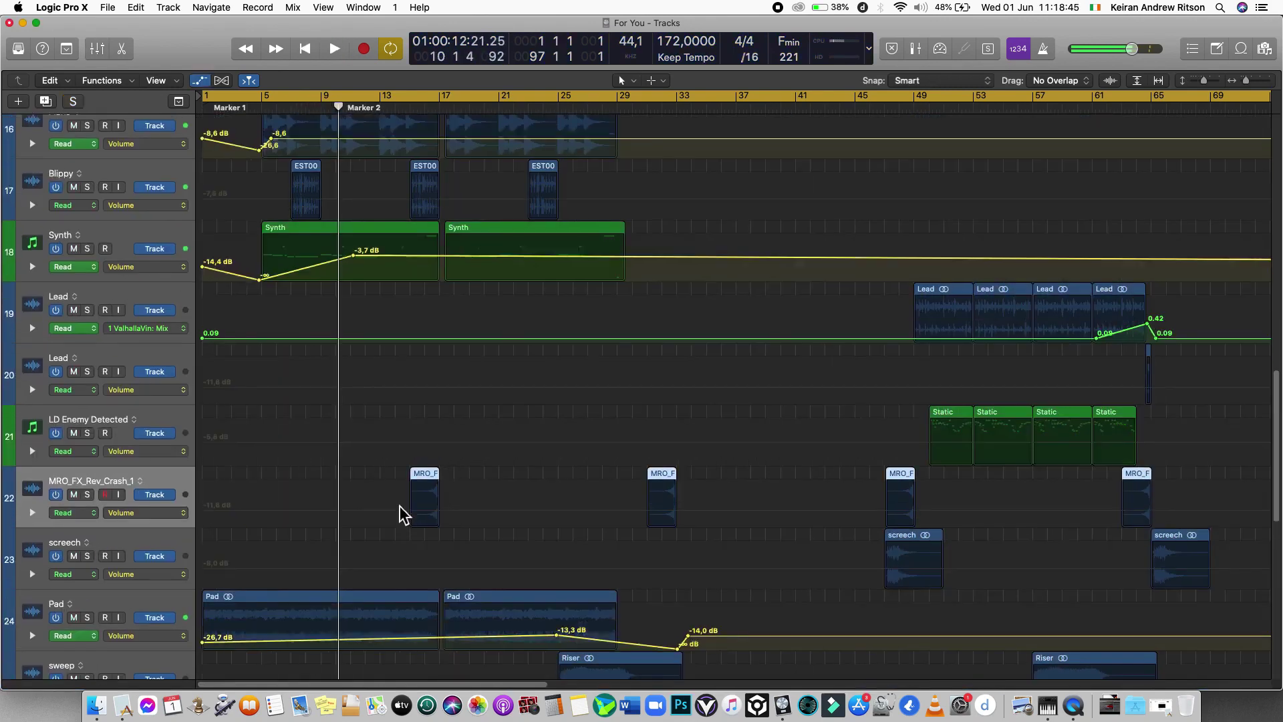
scroll(399, 506, "down", 3)
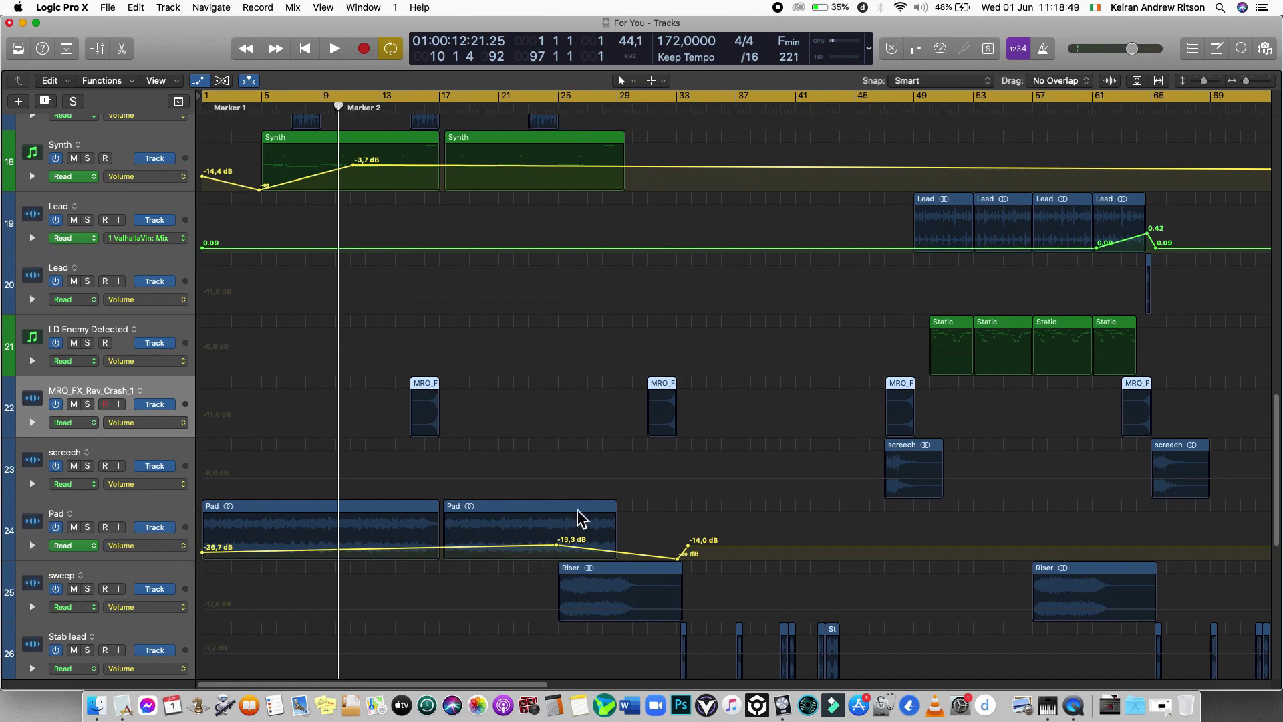
key("a")
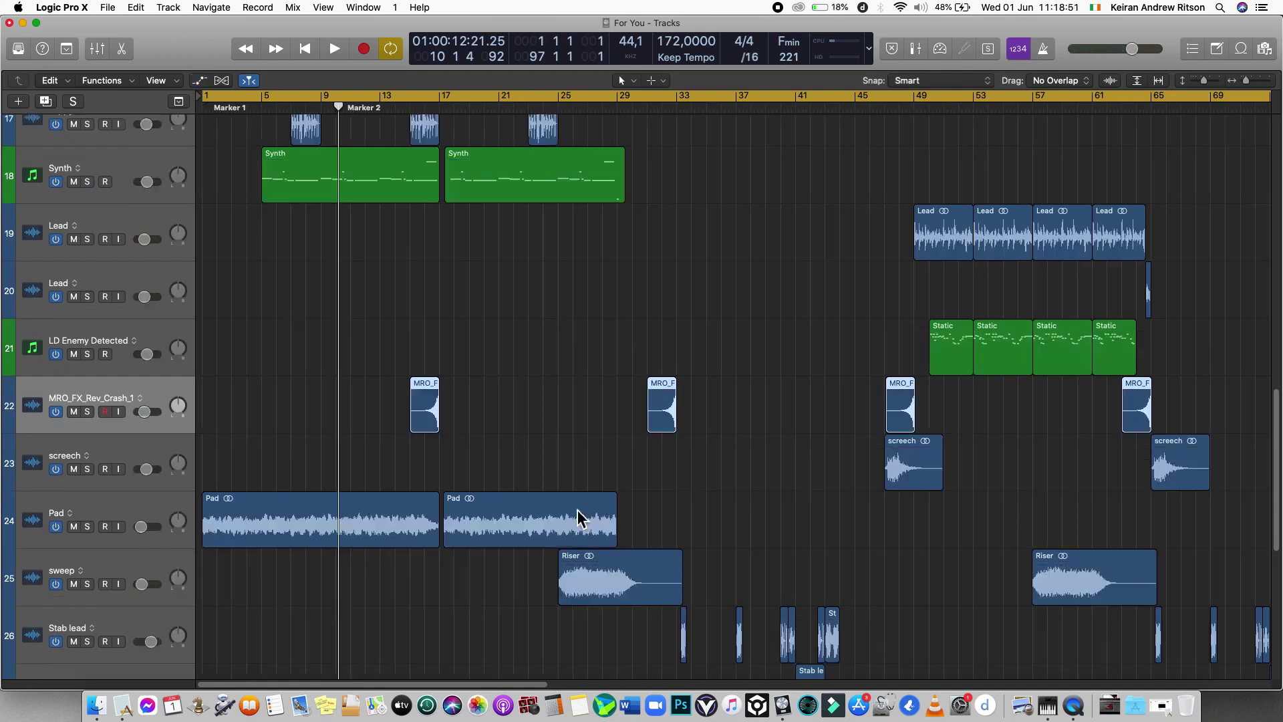
- Review the lower tracks, selecting the three muted regions on track 30 one at a time and the vox.7 region on track 31
scroll(577, 511, "down", 2)
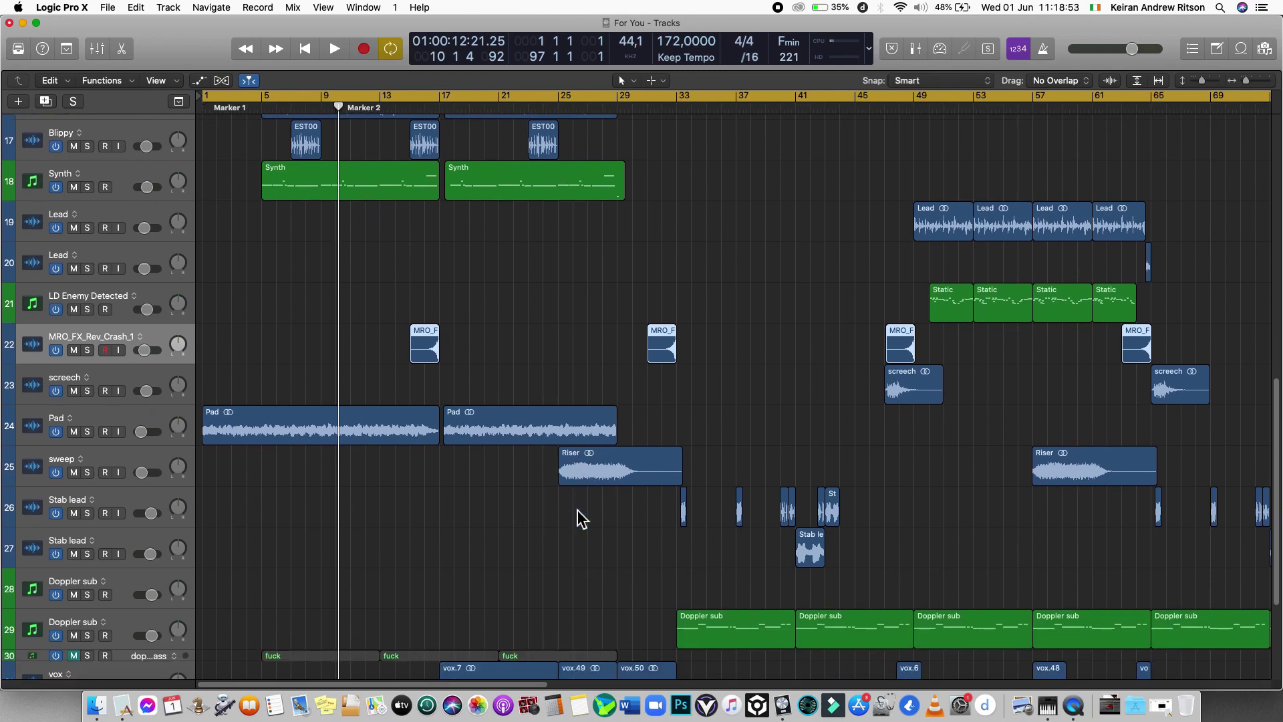
key("x")
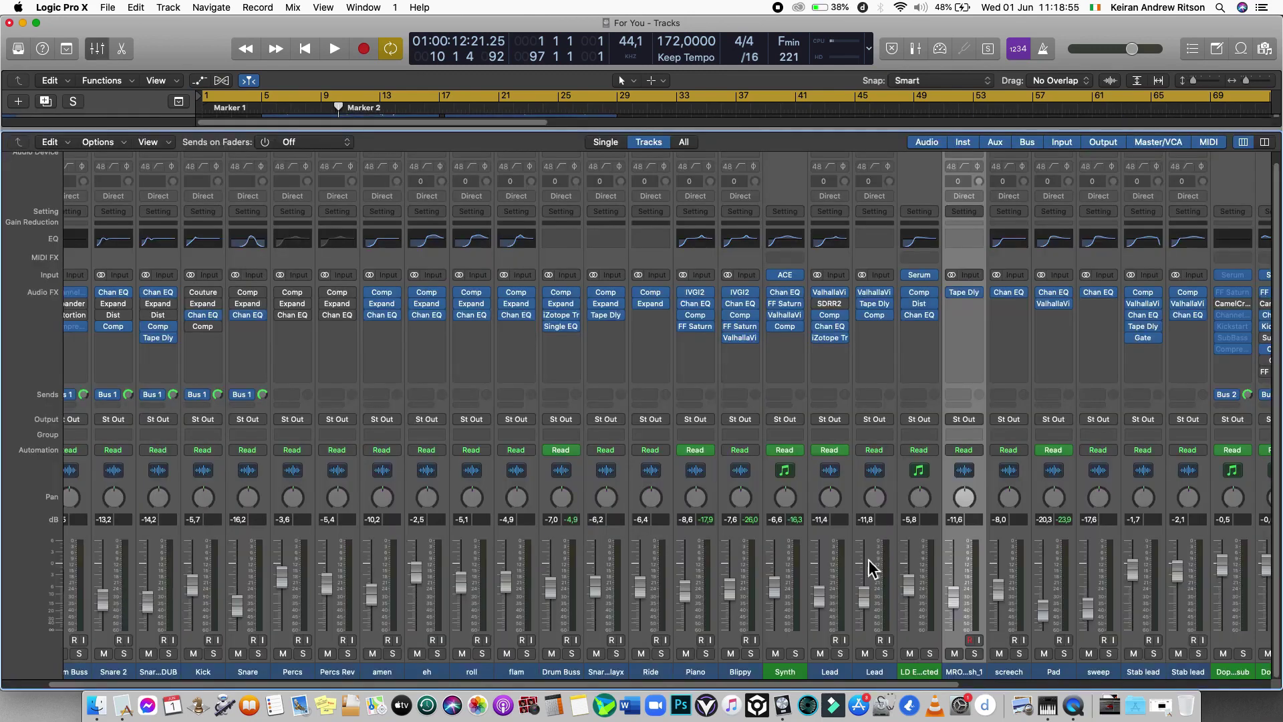
key("x")
scroll(598, 541, "down", 4)
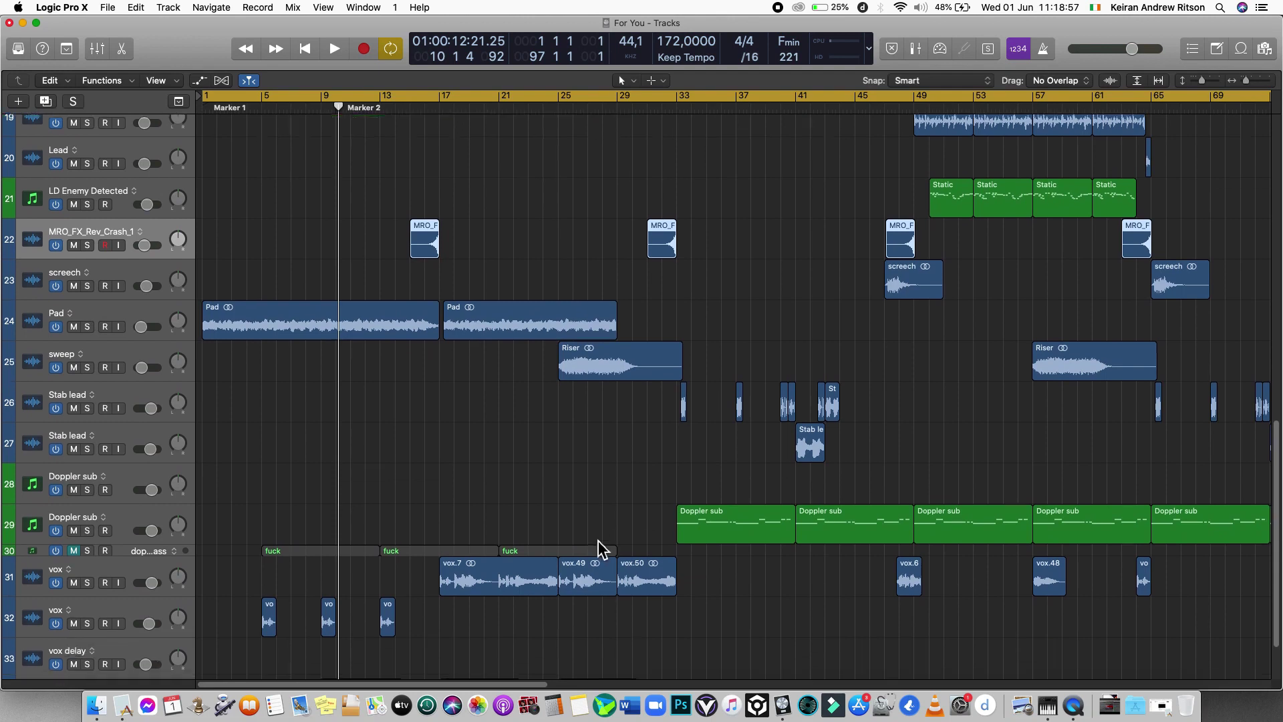
left_click(330, 552)
left_click(394, 550)
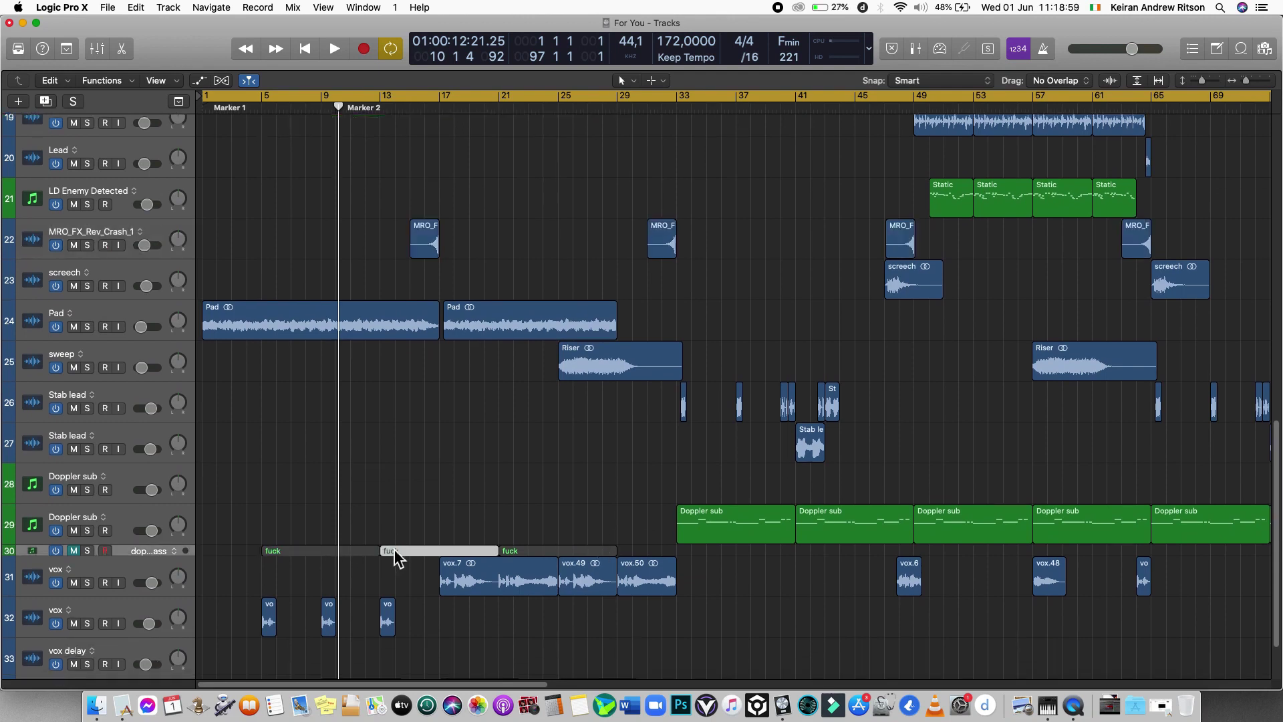
left_click(510, 550)
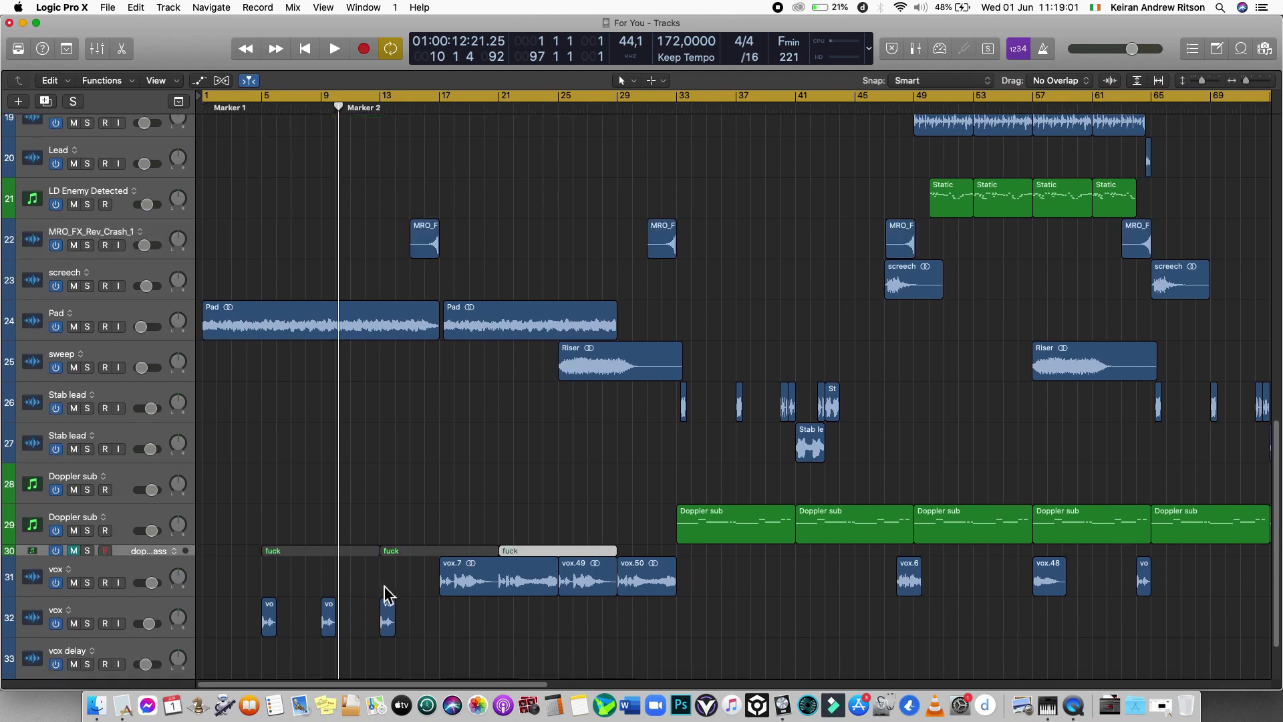
left_click(466, 585)
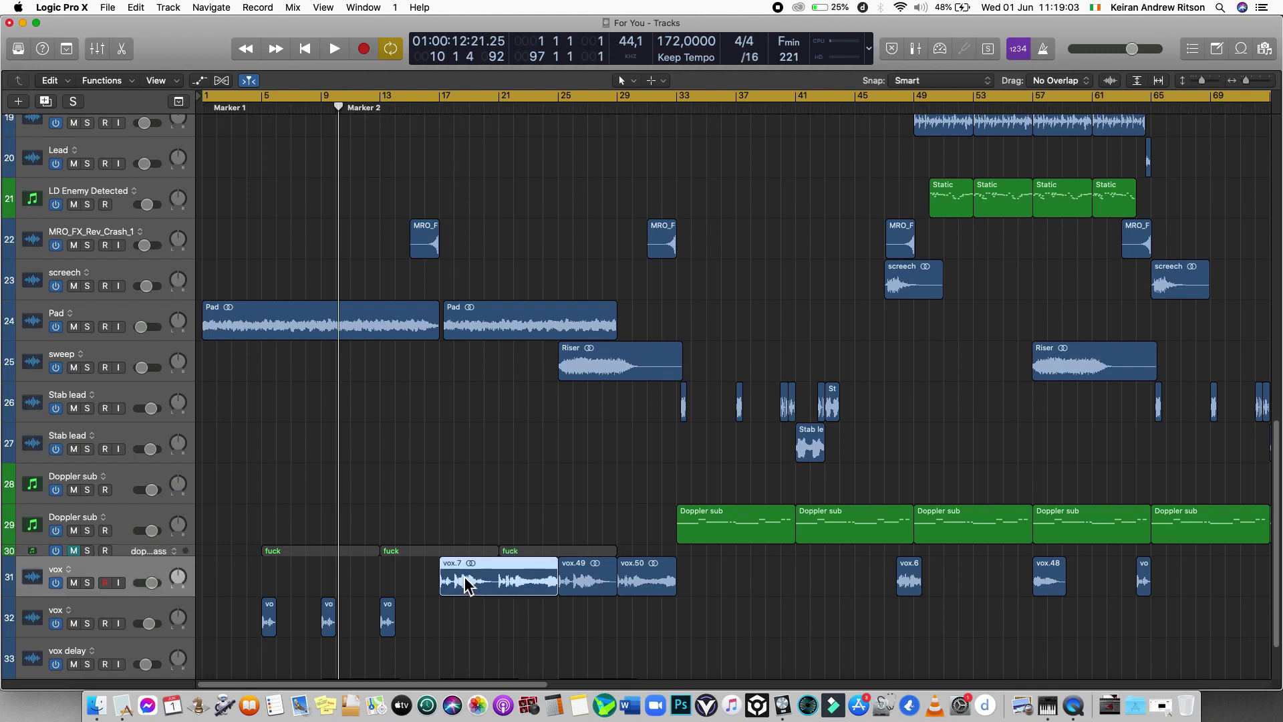